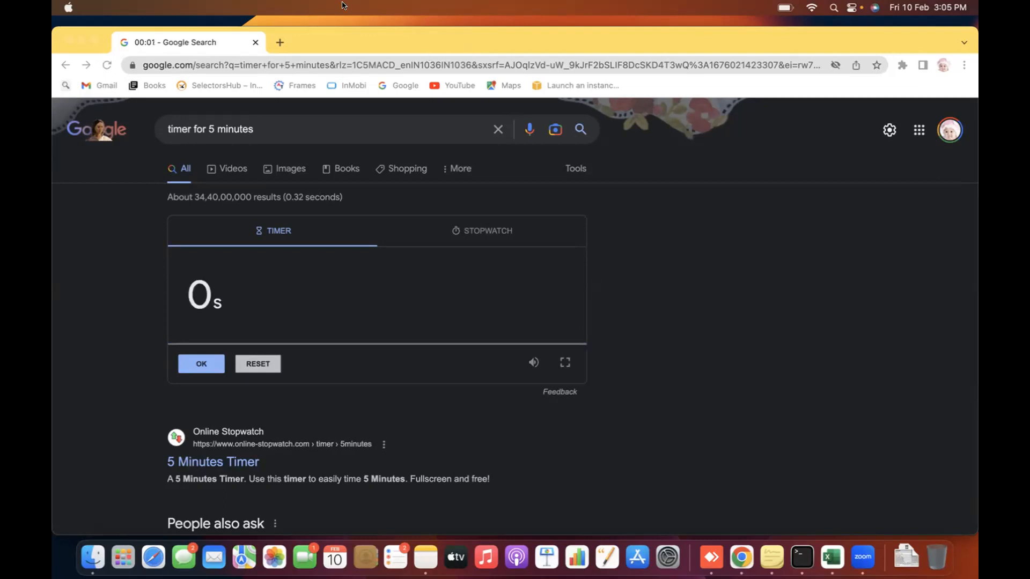
Step: Dismiss the finished 5-minute timer and close its browser tab
left_click(210, 372)
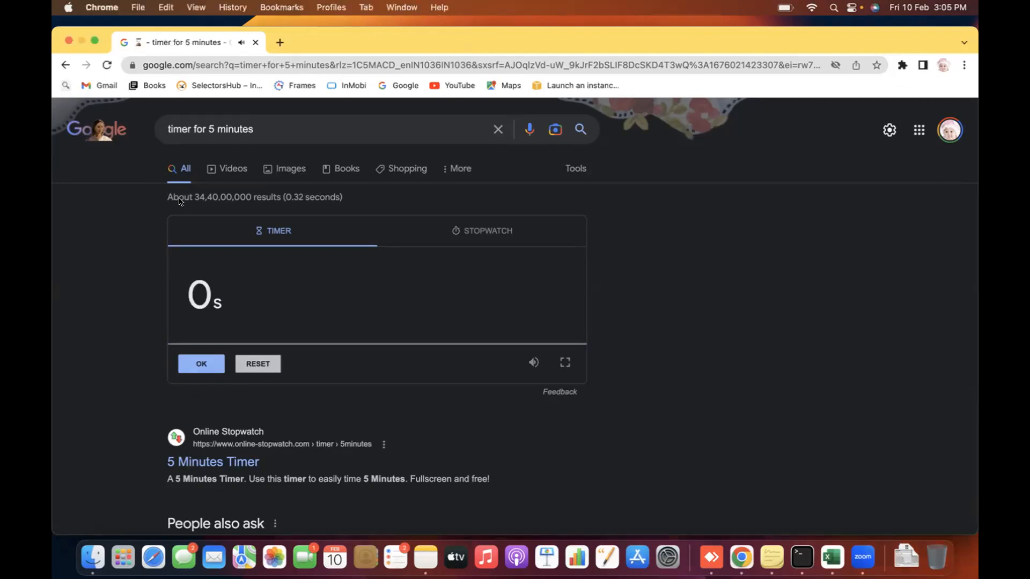
left_click(203, 365)
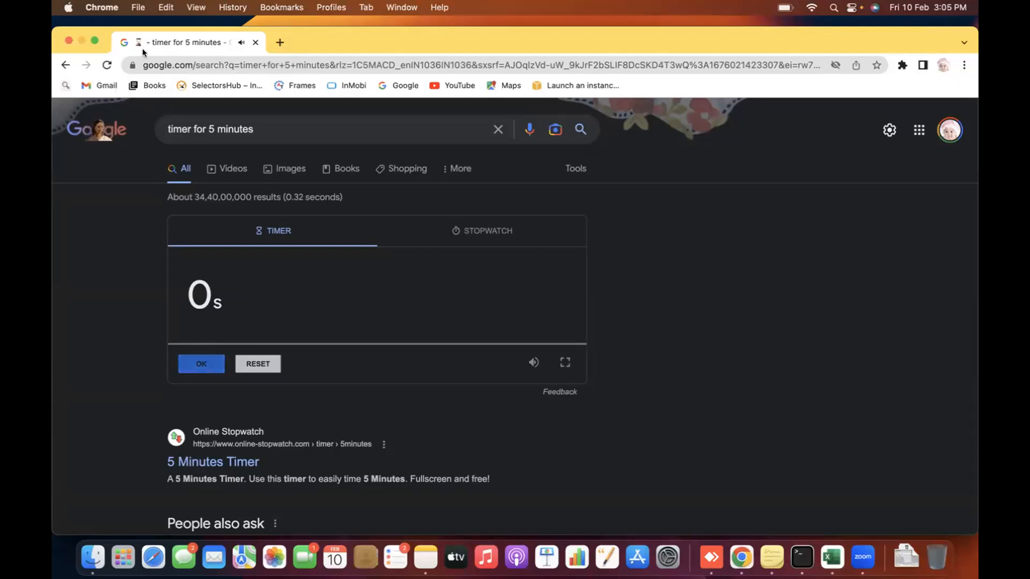
left_click(255, 41)
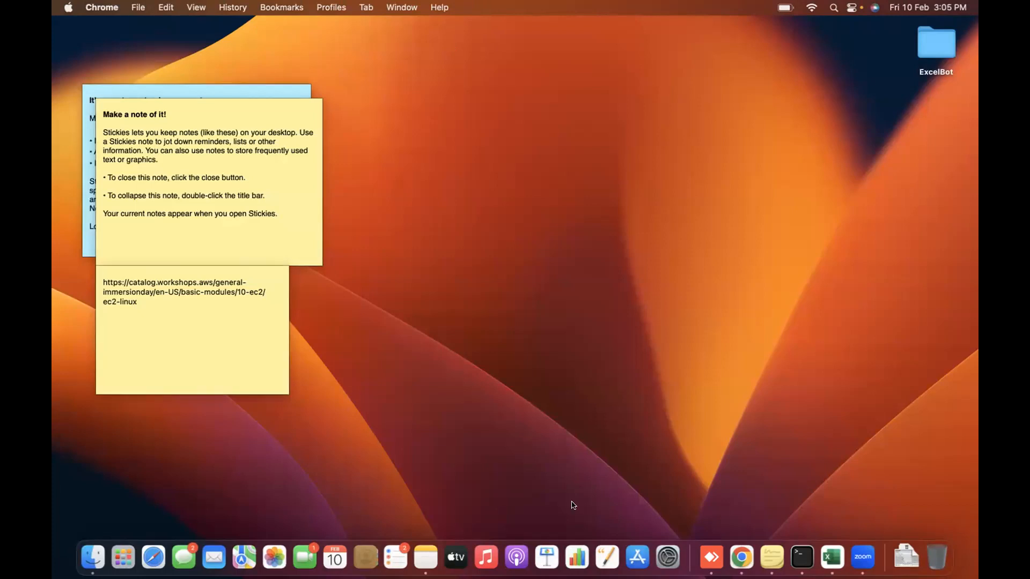
Step: Reopen Chrome with the Person 1 profile and load miro.com, keeping only that tab open
left_click(742, 558)
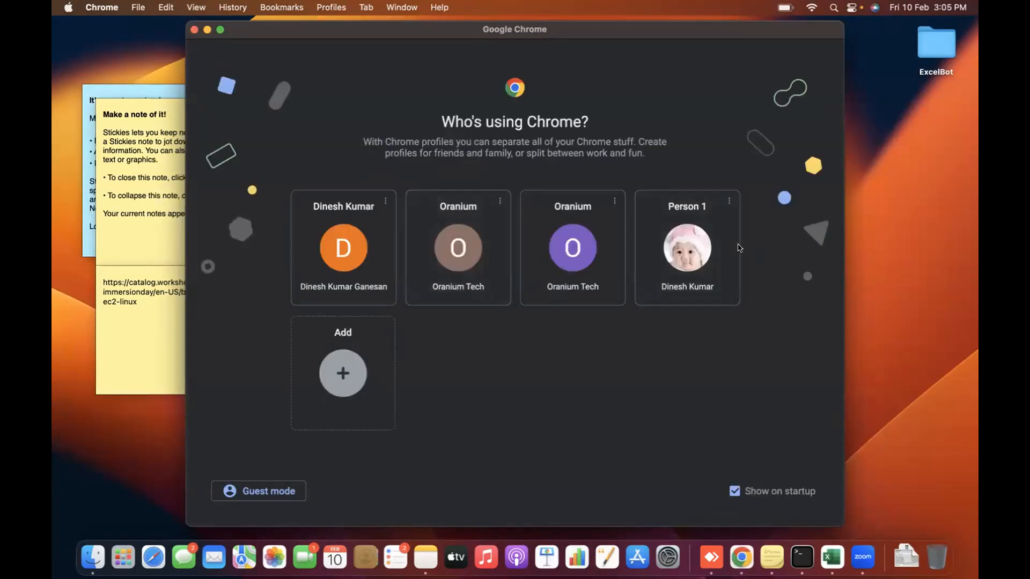
left_click(714, 247)
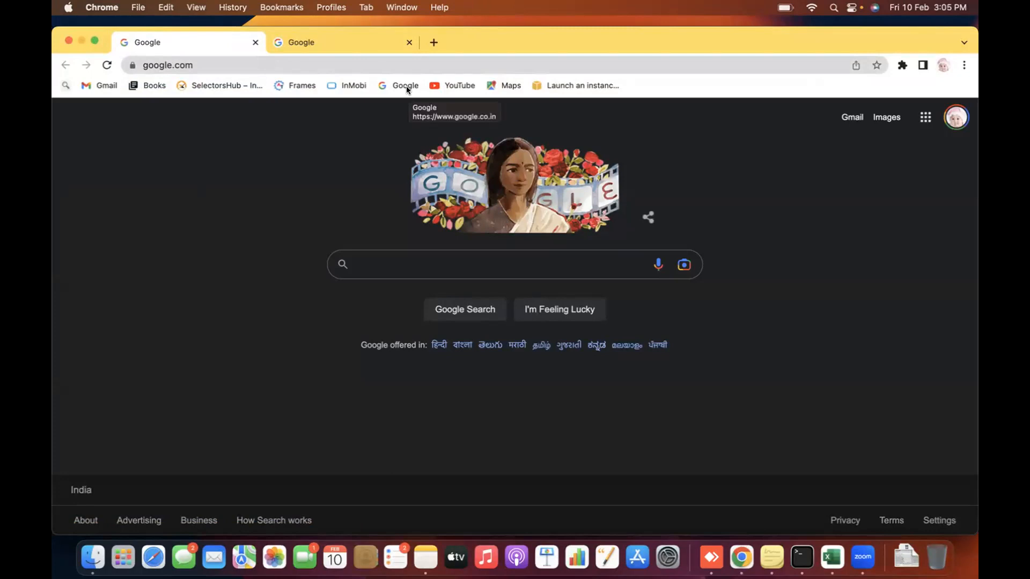
left_click(182, 65)
type("mir")
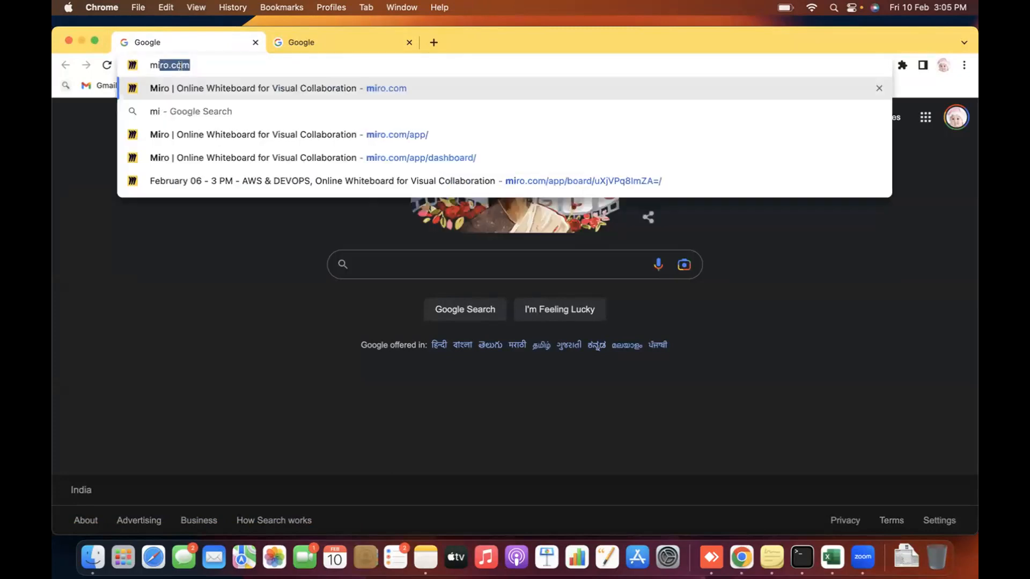
key("Return")
left_click(409, 42)
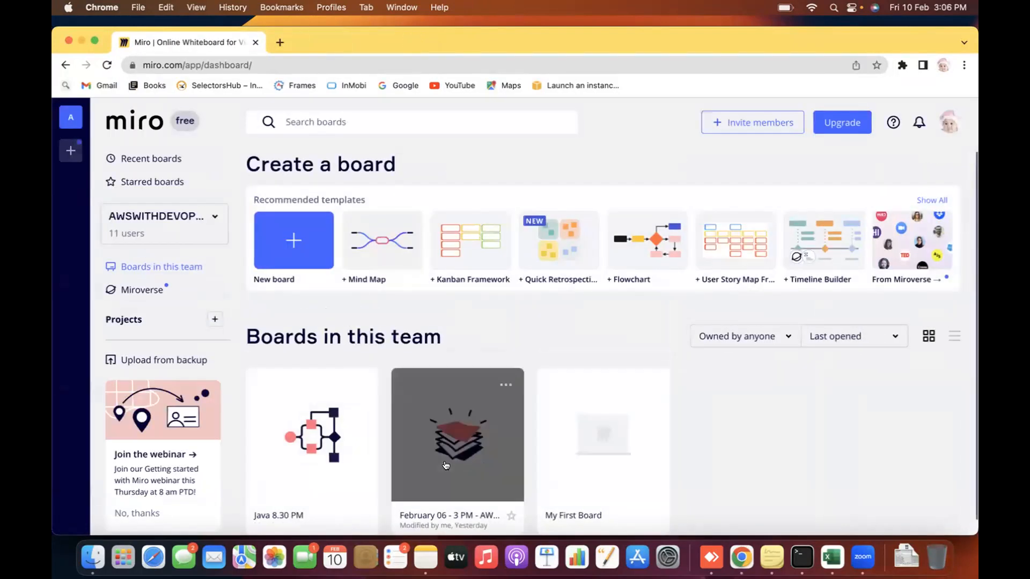
Step: Open the "February 06 - 3 PM - AWS & DEVOPS" board and browse its AWS notes across to the far end
left_click(446, 465)
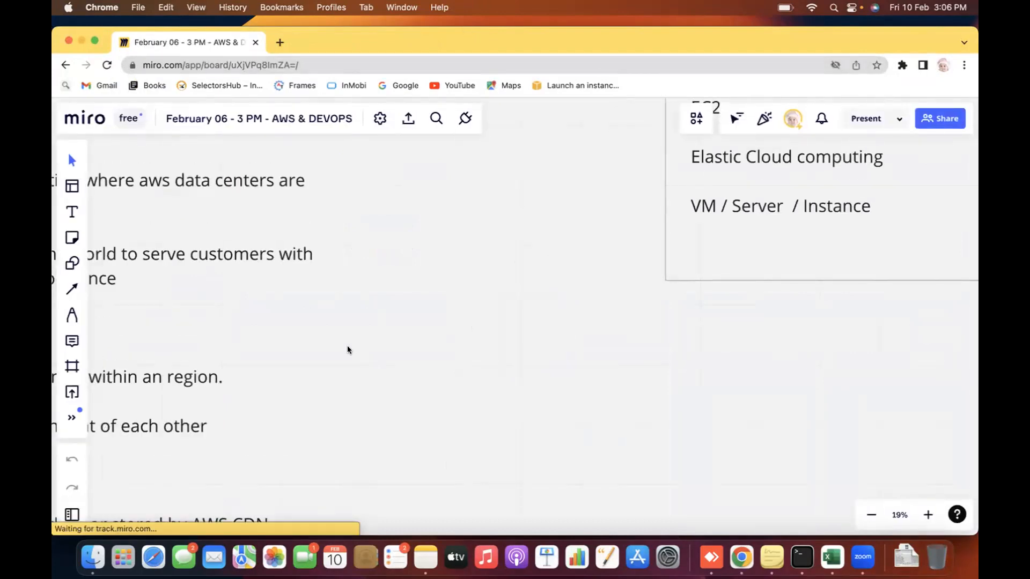
scroll(347, 350, "right", 5)
scroll(348, 350, "right", 10)
scroll(348, 350, "right", 15)
scroll(440, 343, "right", 15)
scroll(434, 358, "right", 15)
scroll(435, 357, "right", 6)
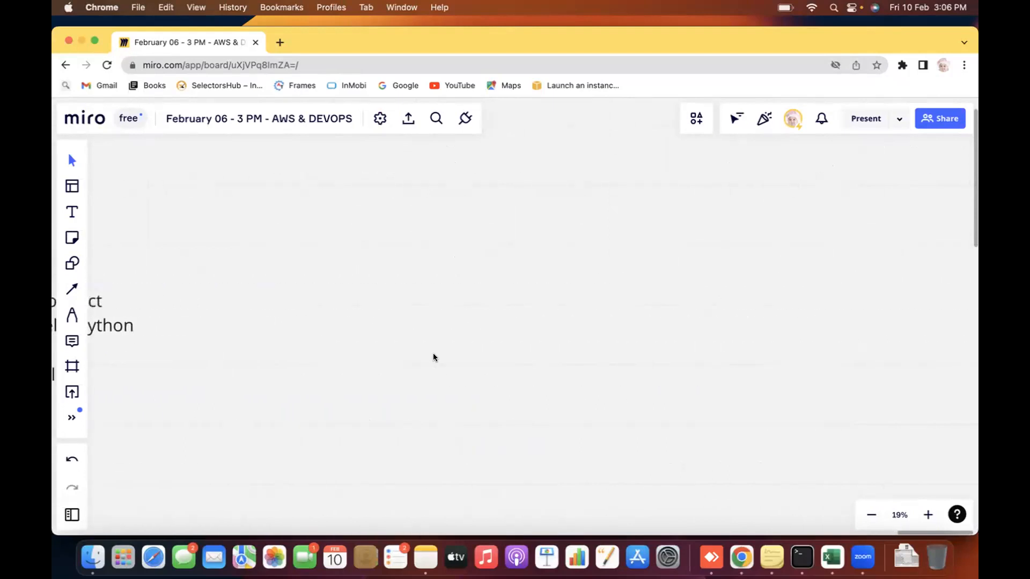
Step: Reload the board and return to the "How to connect EC2 Instance?" notes
left_click(281, 65)
key("Return")
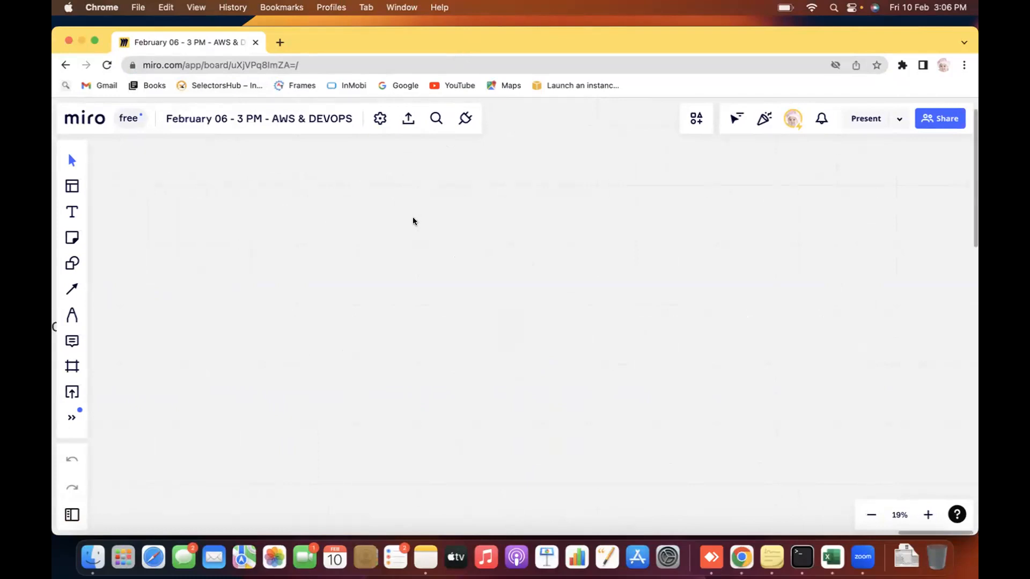
scroll(415, 221, "left", 3)
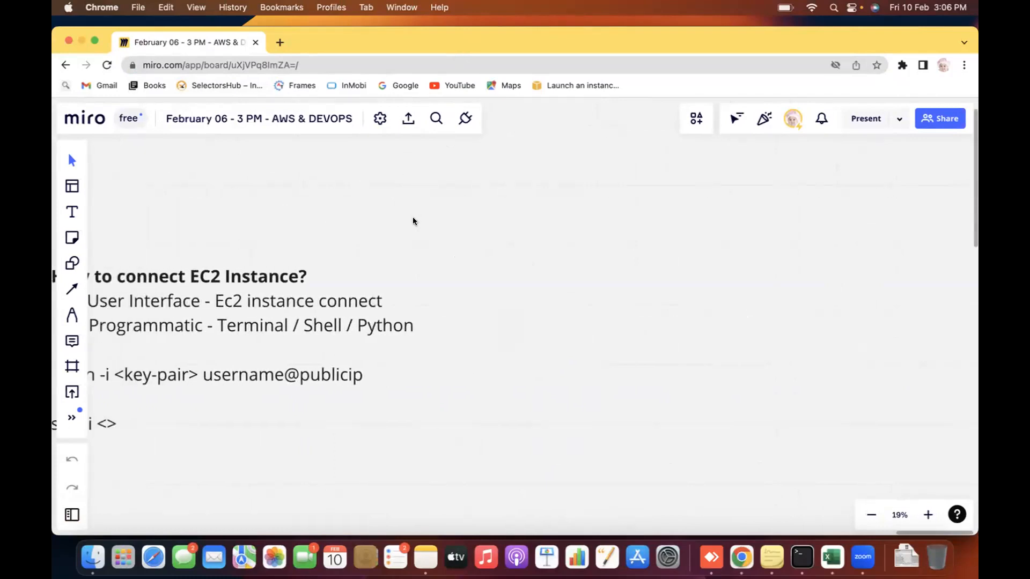
scroll(414, 221, "up", 3)
scroll(414, 222, "up", 2)
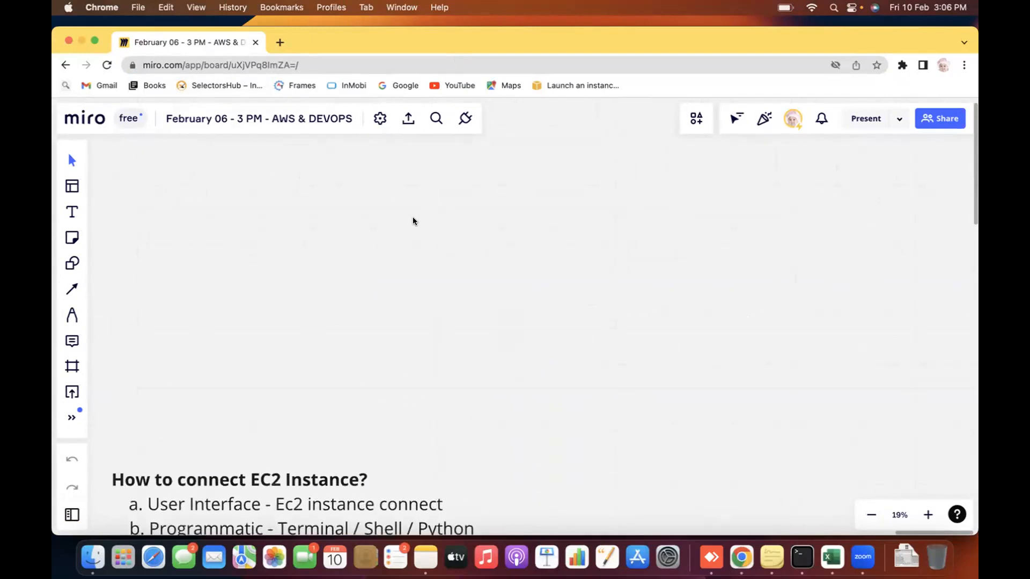
Step: Open the AWS website in a new browser tab and sign in to the management console
left_click(280, 42)
type("aw")
key("Return")
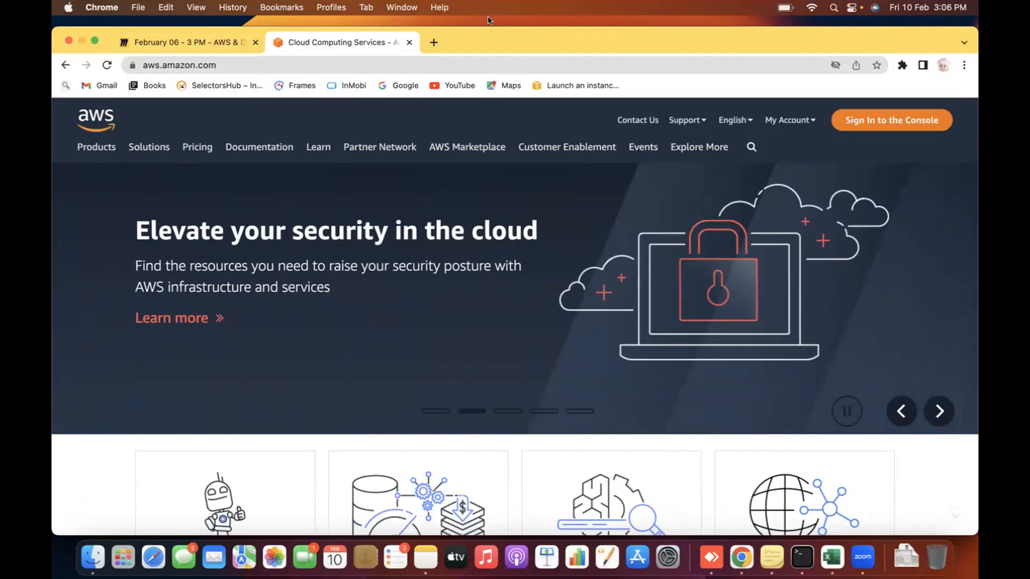
left_click(869, 126)
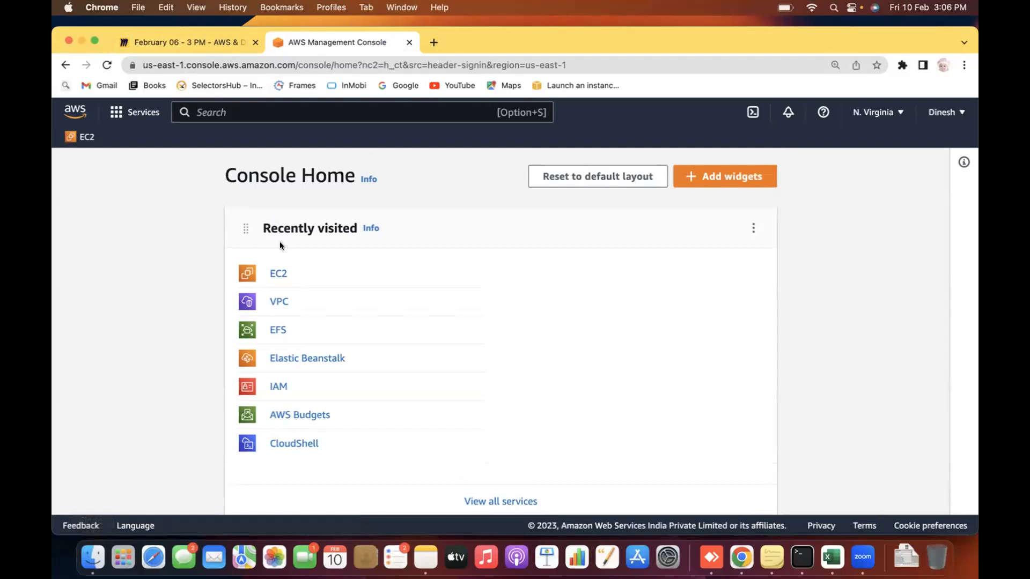
Step: Search for the Ec2 service, open its running instances list and start launching a new instance
left_click(220, 111)
type("Ec2")
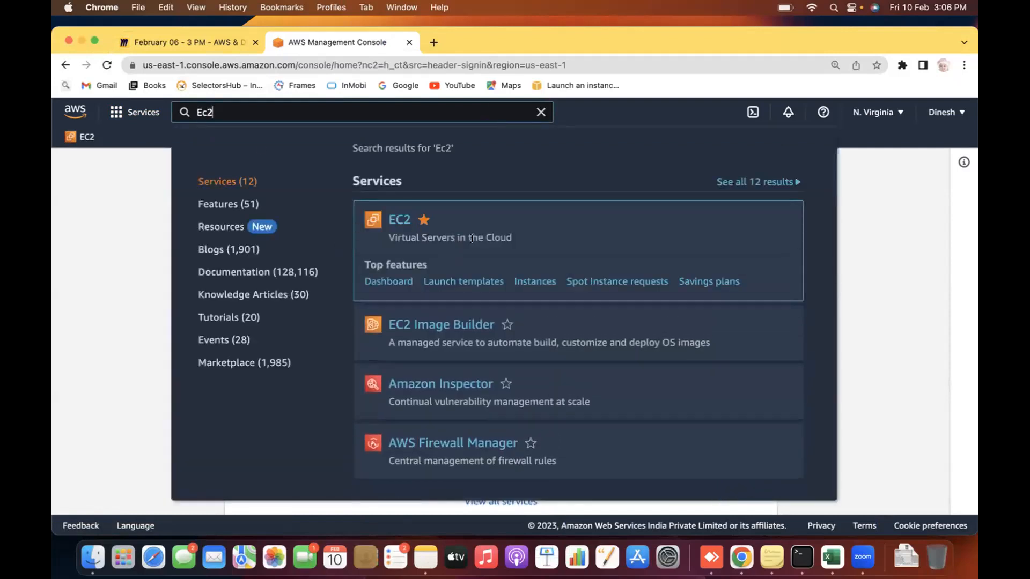
left_click(398, 220)
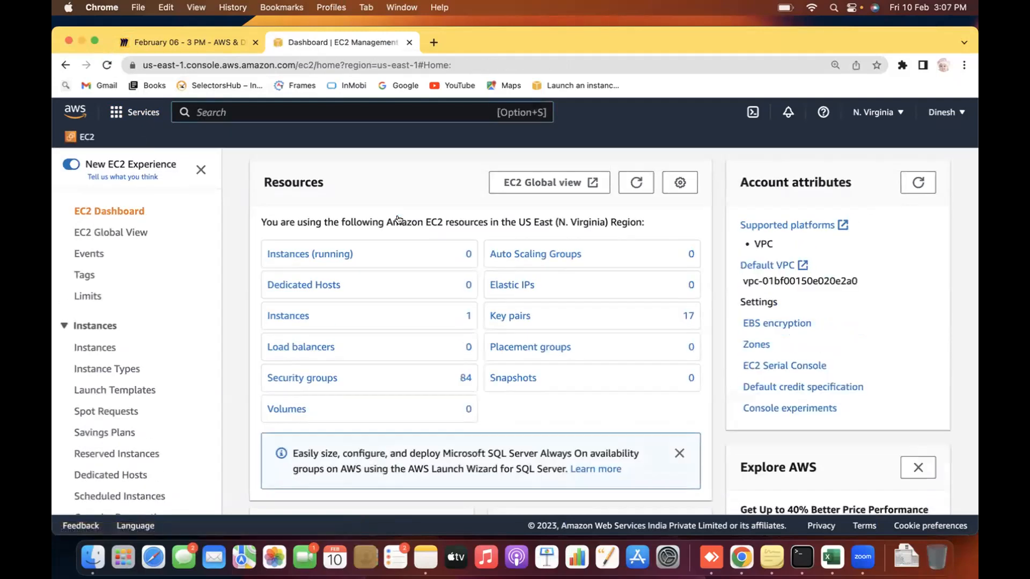
left_click(336, 254)
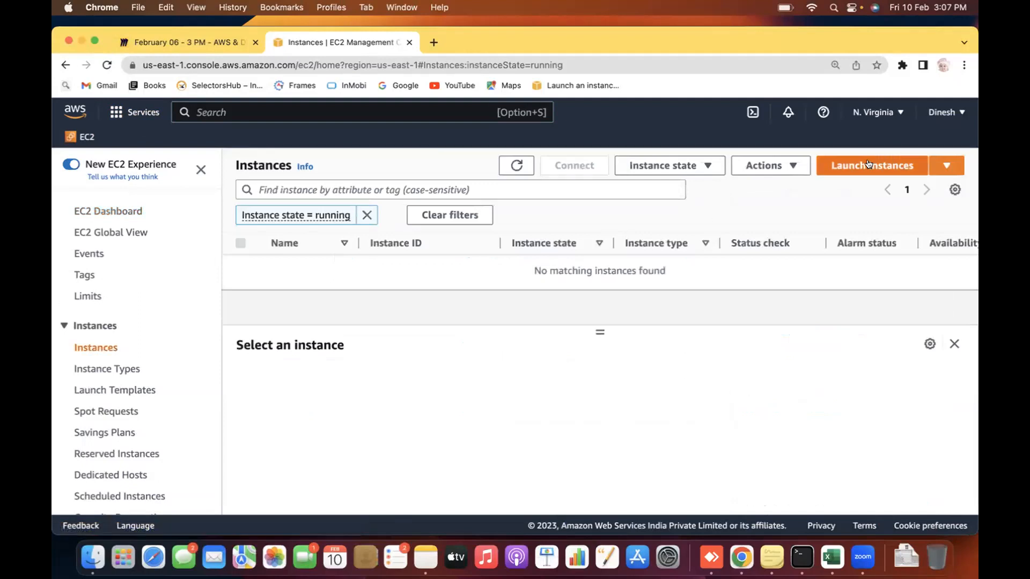
left_click(868, 159)
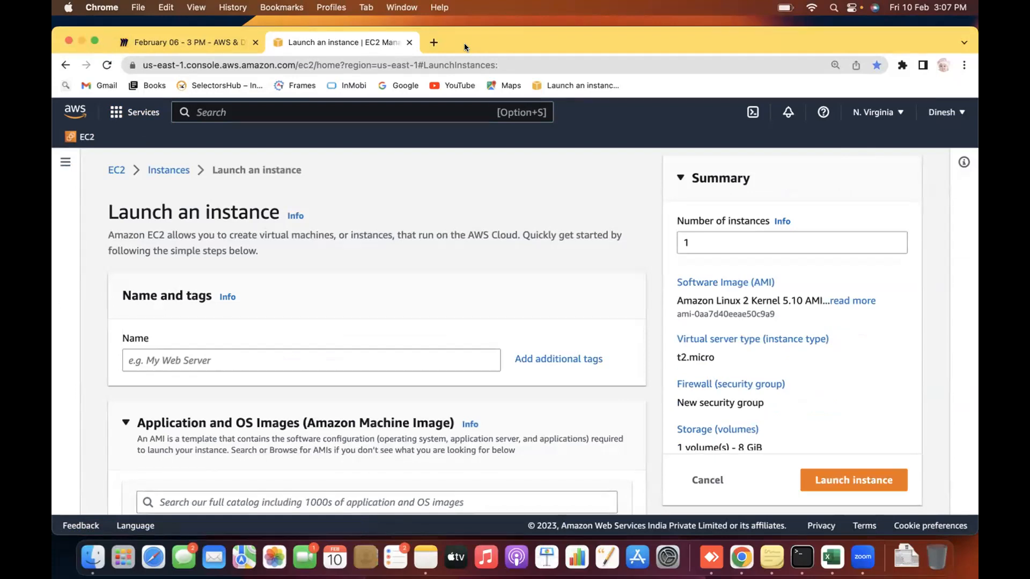
Step: Name the new instance LinuxServer
left_click(218, 358)
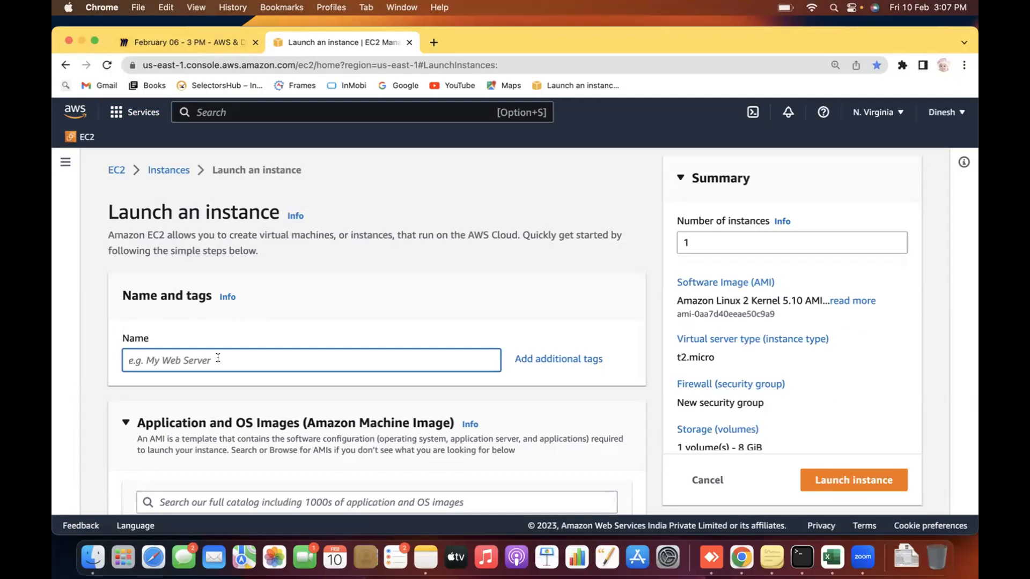
type("LinuxServer")
left_click(327, 292)
Step: Review the quick-start operating system images, the Amazon Linux 2 AMI description and the available architecture options
scroll(327, 292, "down", 2)
scroll(327, 295, "down", 5)
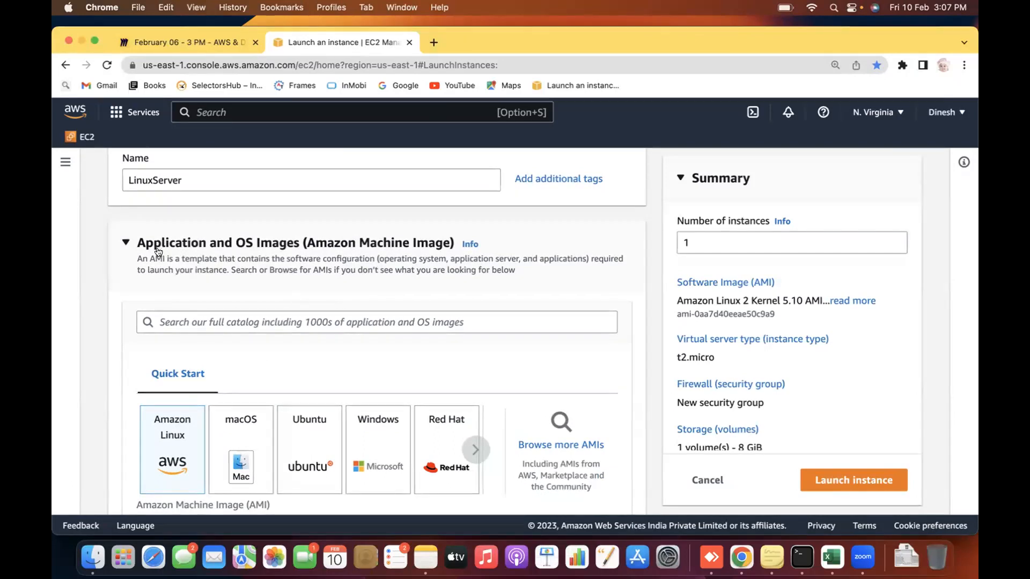
scroll(89, 281, "down", 3)
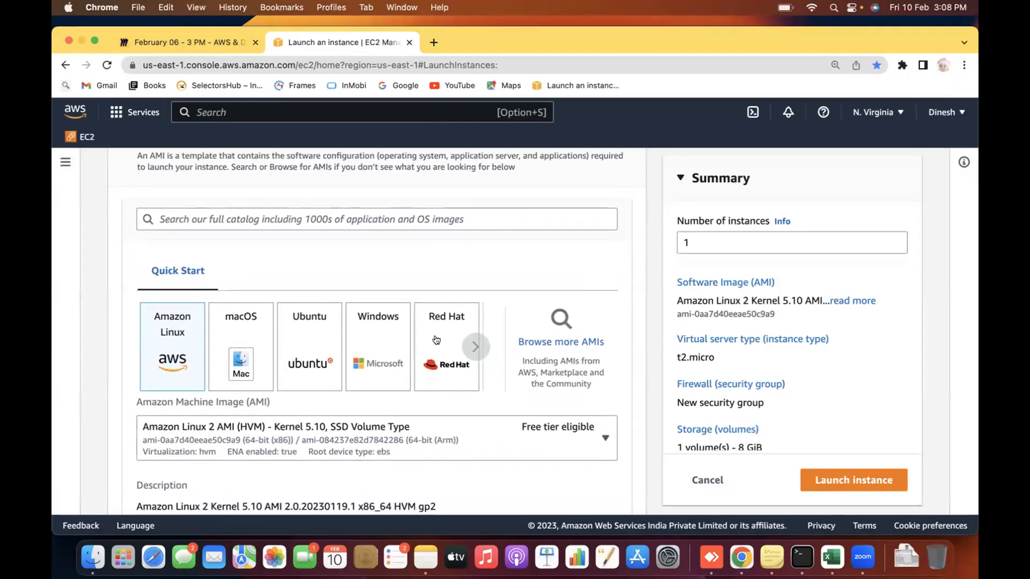
left_click(476, 349)
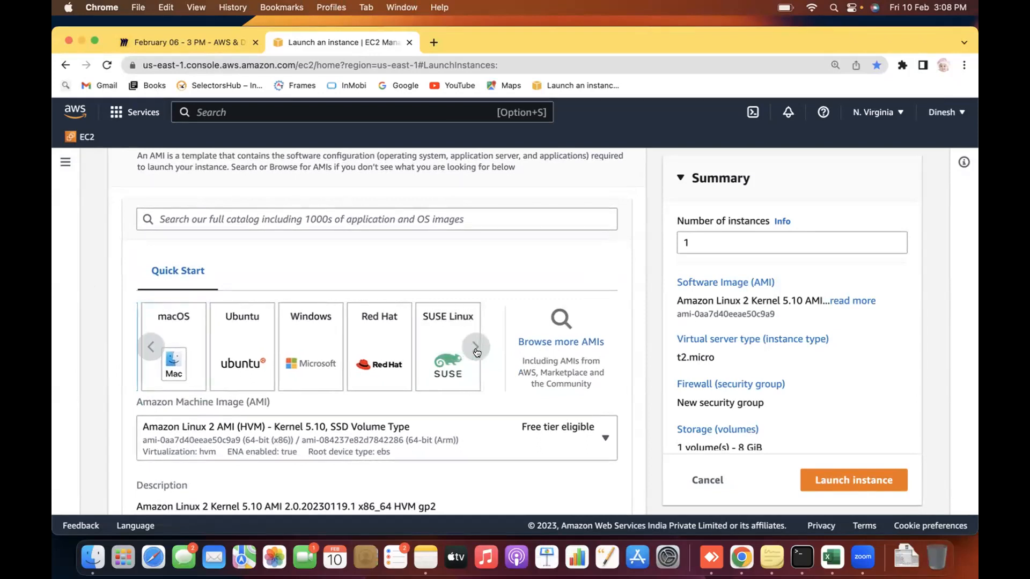
left_click(144, 345)
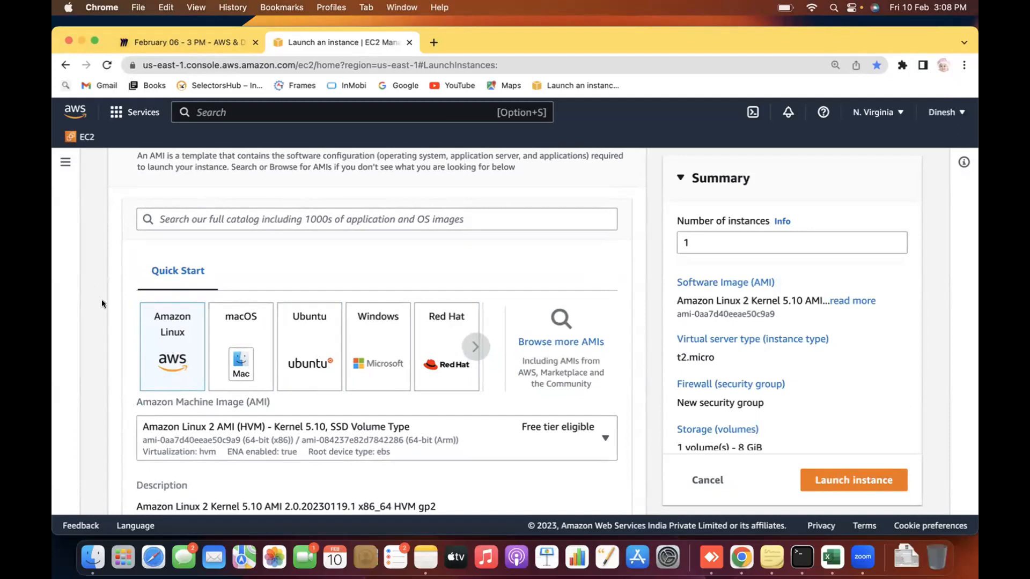
scroll(102, 299, "down", 5)
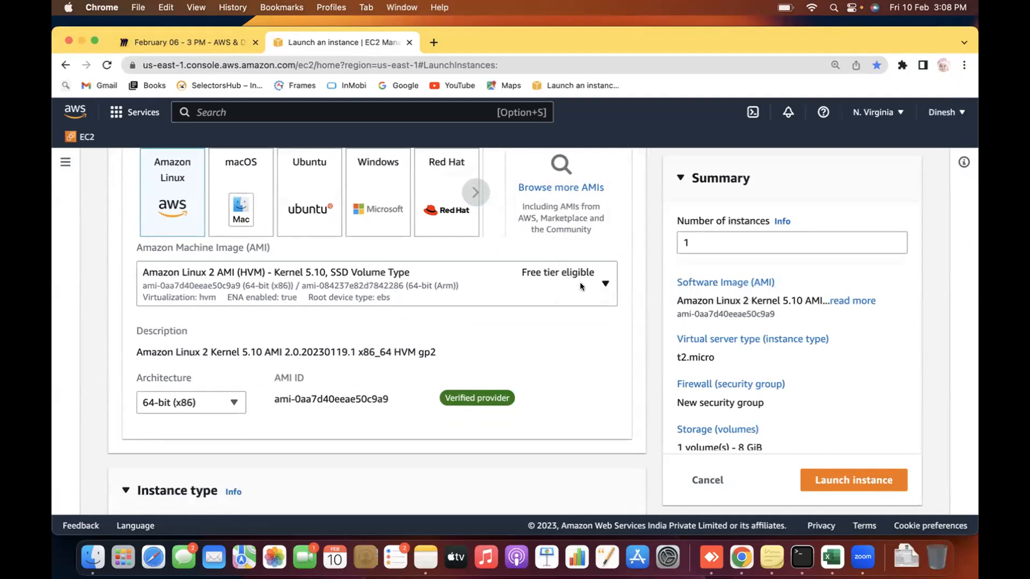
double_click(229, 349)
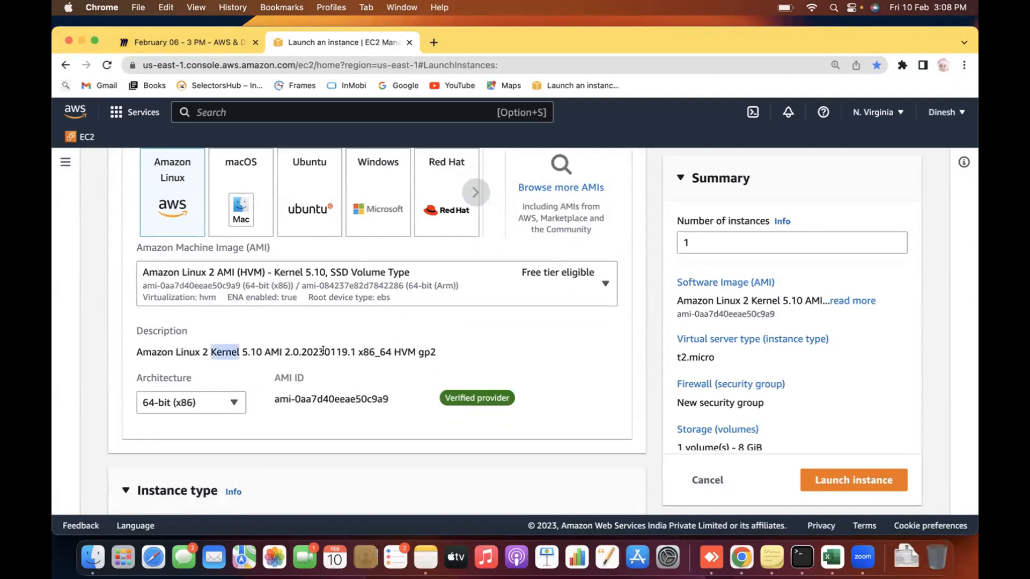
left_click(236, 403)
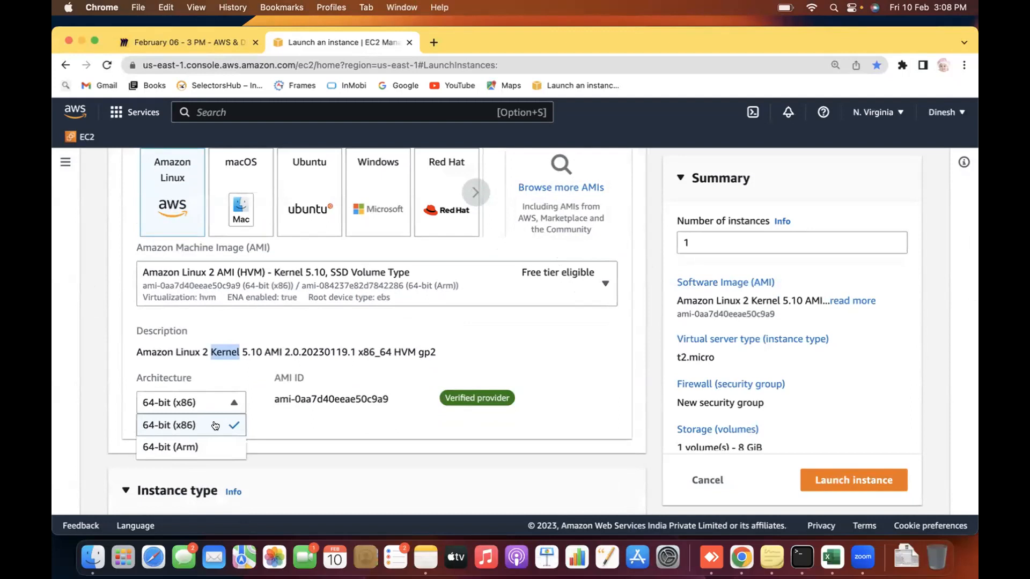
left_click(96, 374)
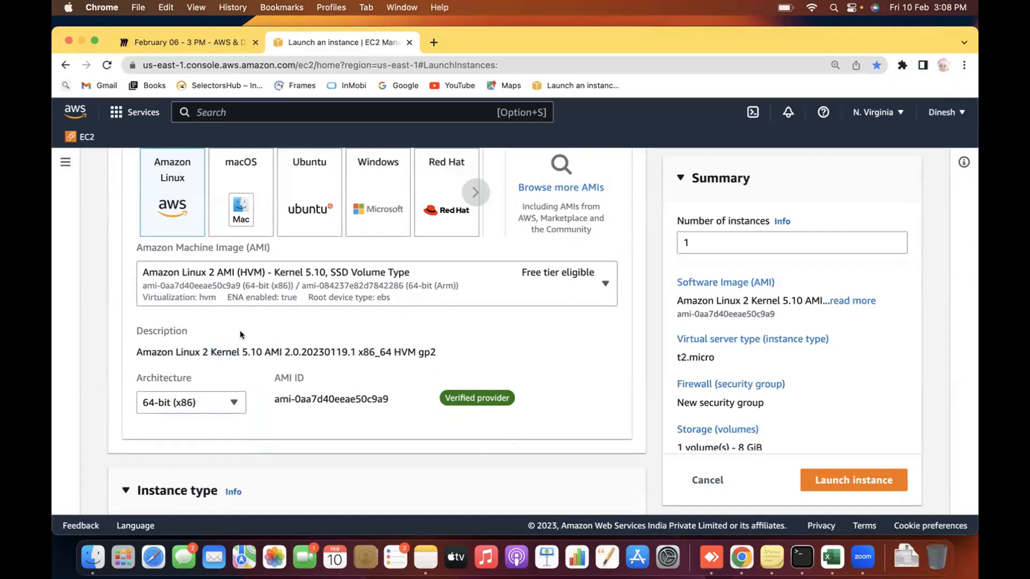
scroll(88, 308, "up", 5)
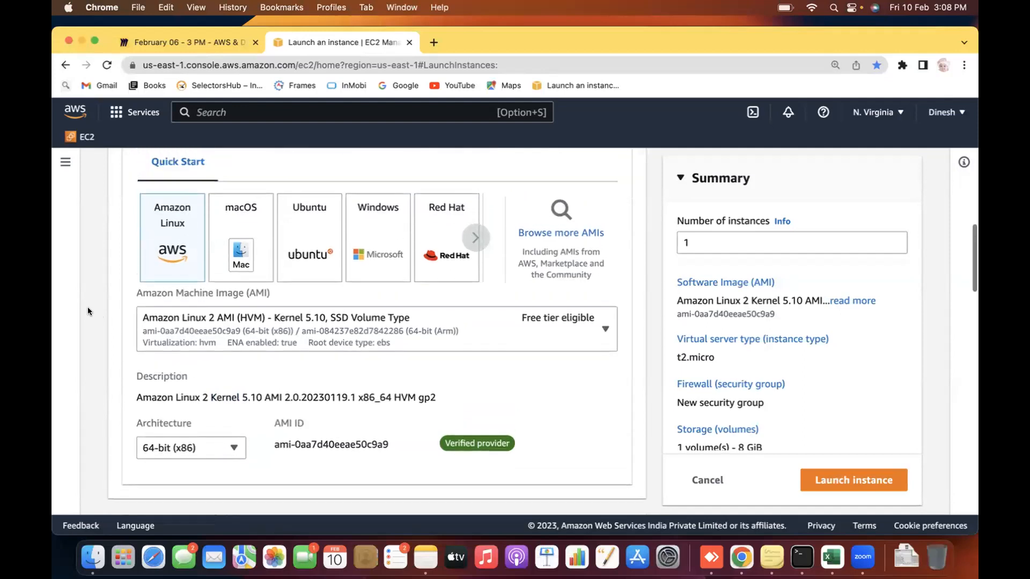
scroll(89, 311, "up", 2)
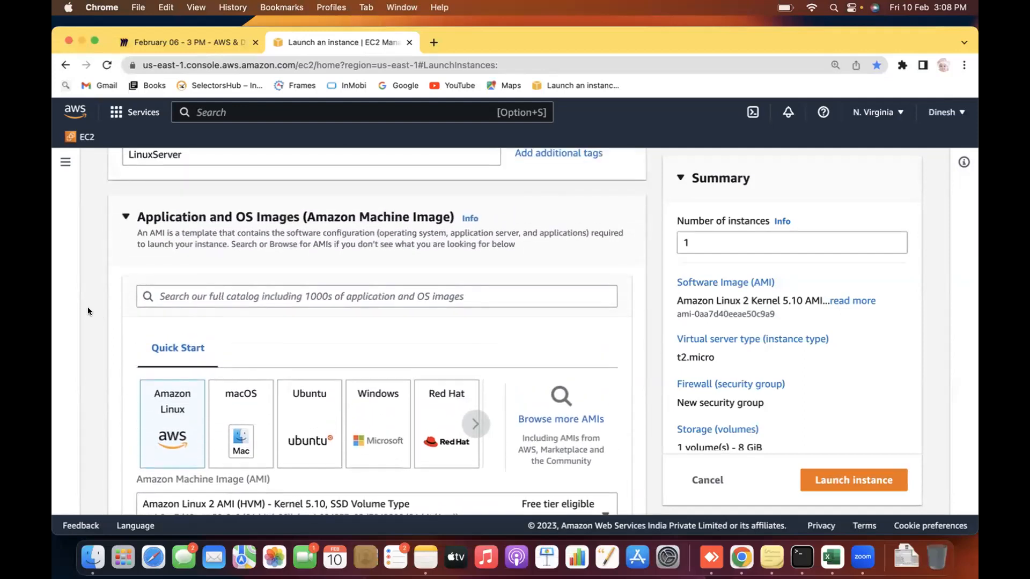
scroll(291, 232, "down", 1)
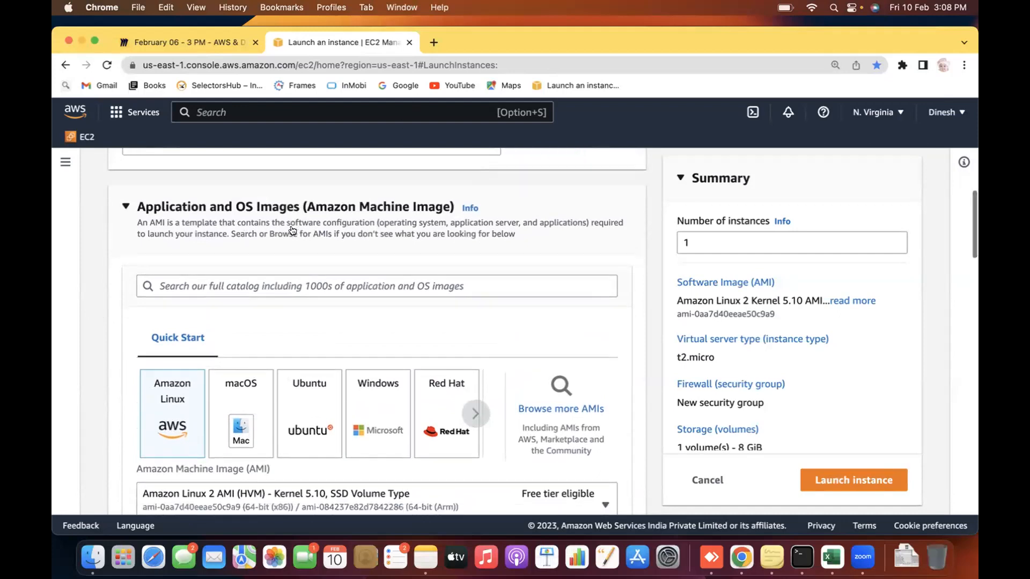
Step: Open the instance type comparison for the new instance
scroll(292, 231, "down", 10)
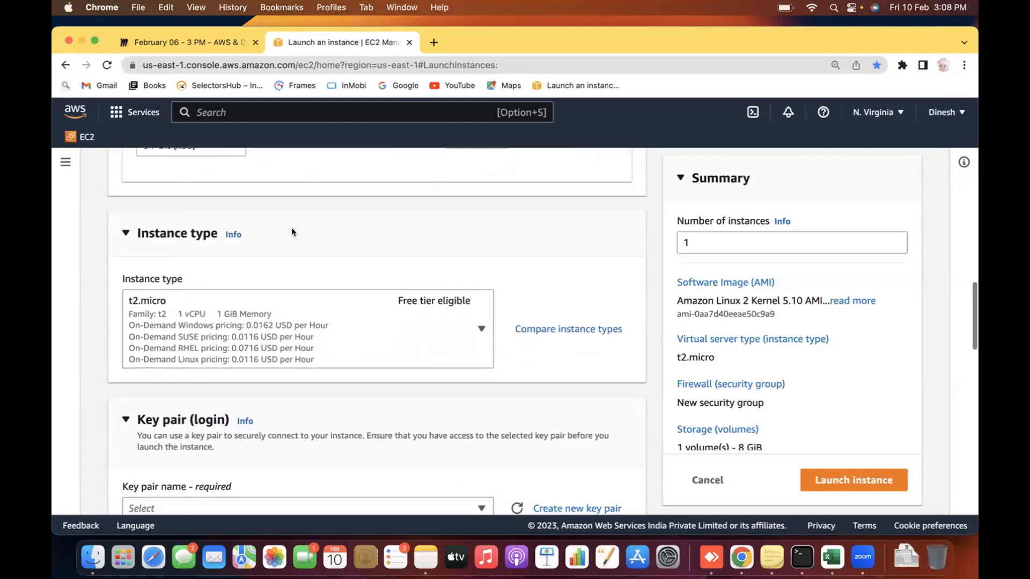
scroll(292, 231, "down", 2)
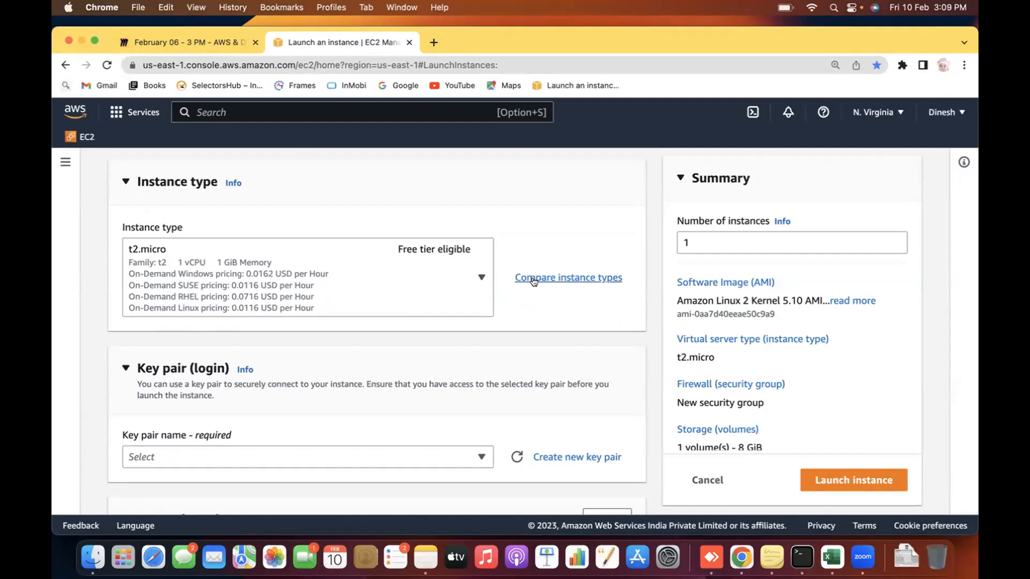
left_click(558, 278)
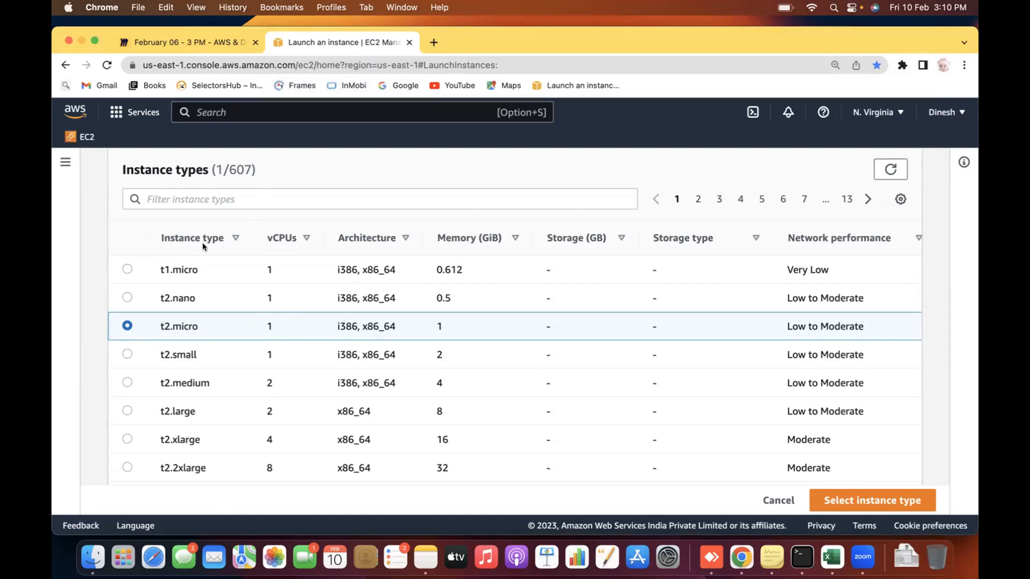
Step: Try filtering the instance types by the search text "Free tier", and remove that filter
left_click(198, 200)
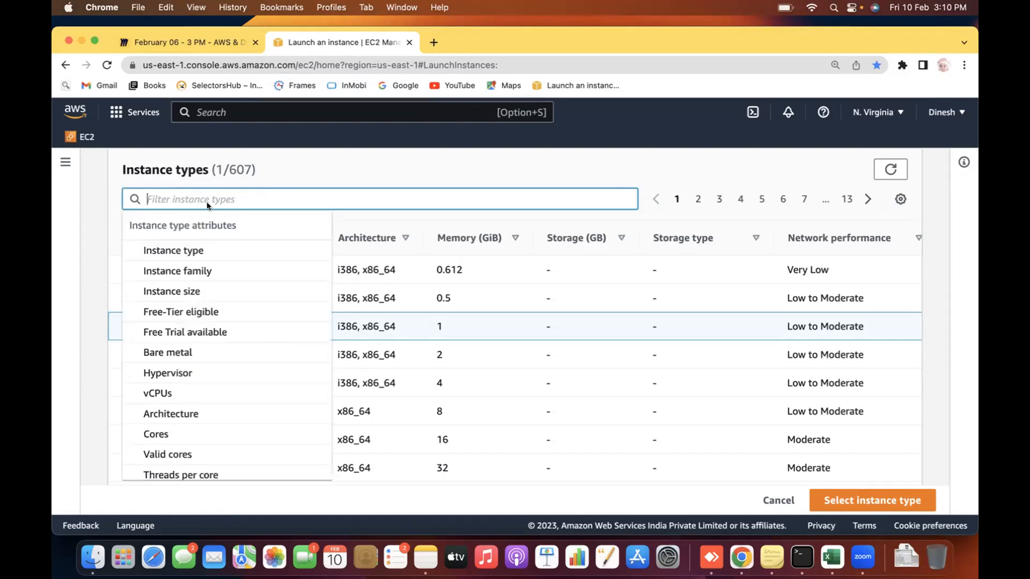
type("Free tier")
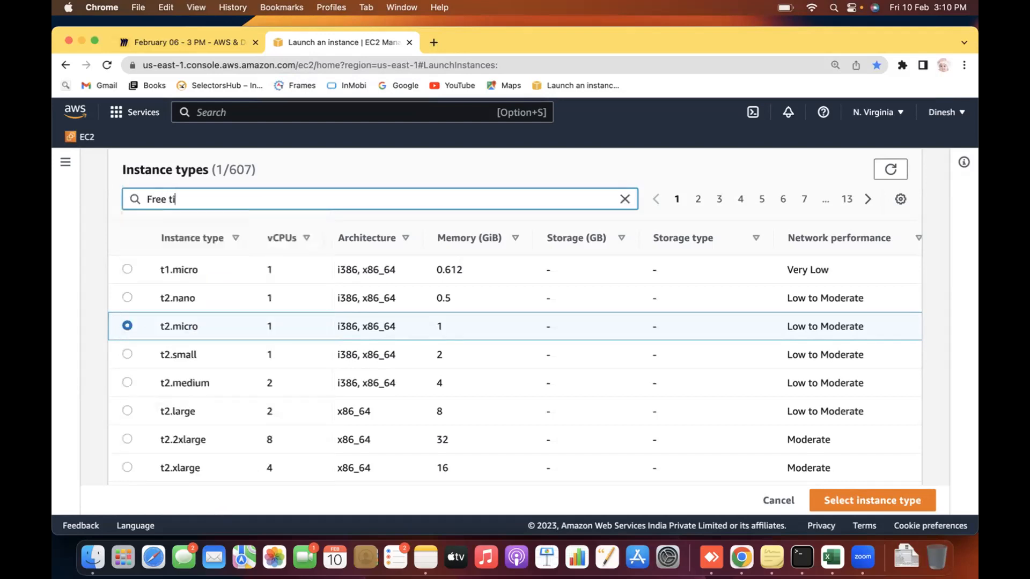
key("BackSpace")
key("BackSpace")
key("BackSpace")
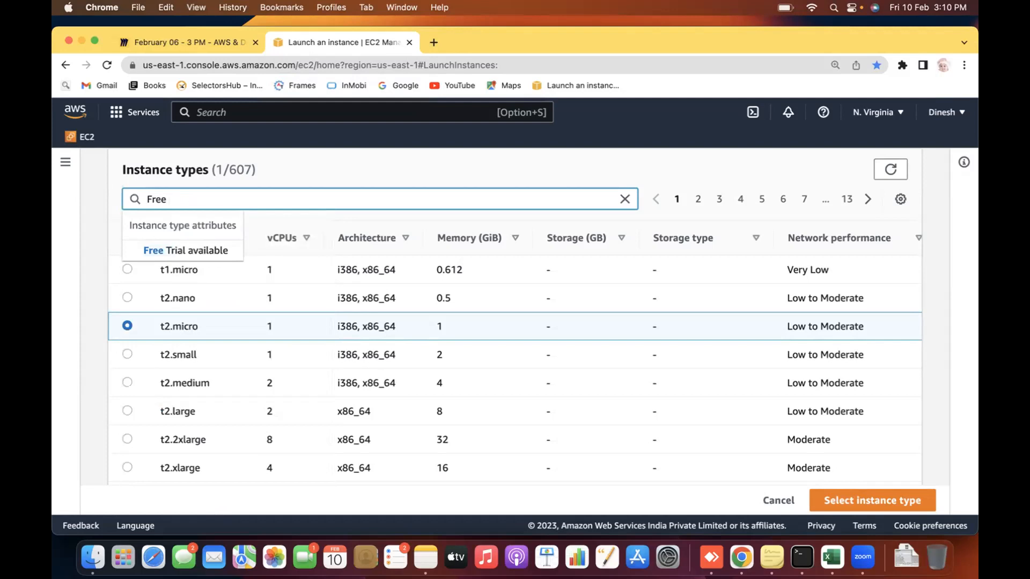
type("T")
key("BackSpace")
type("tier")
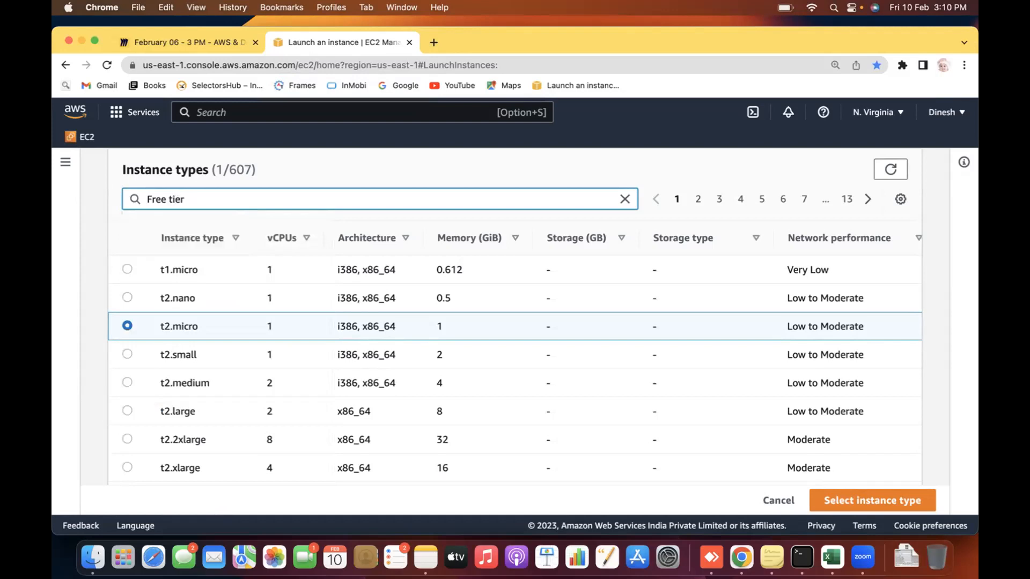
key("Return")
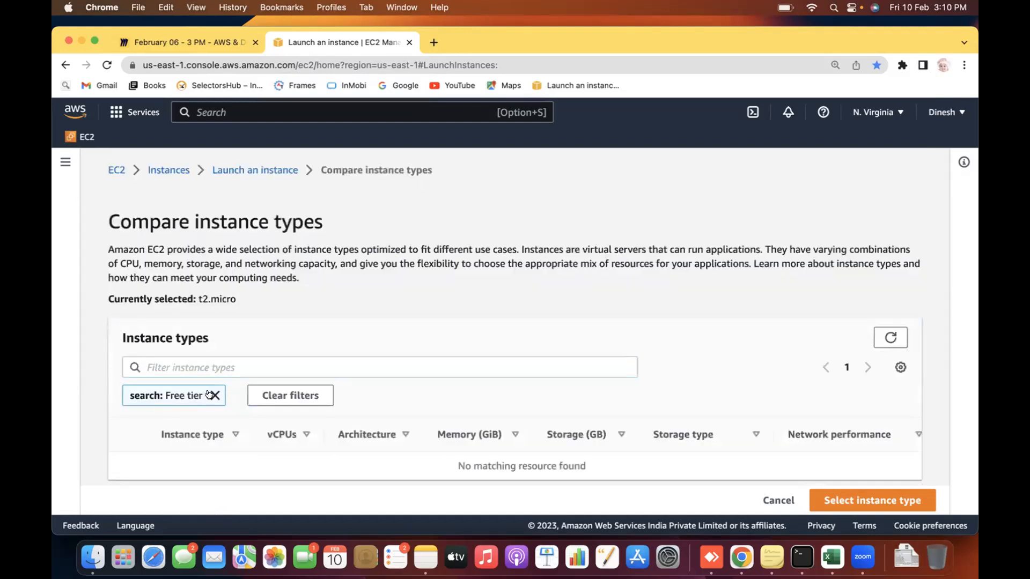
left_click(215, 396)
Step: Filter the N. Virginia instance types by Free-Tier eligible: true
left_click(197, 366)
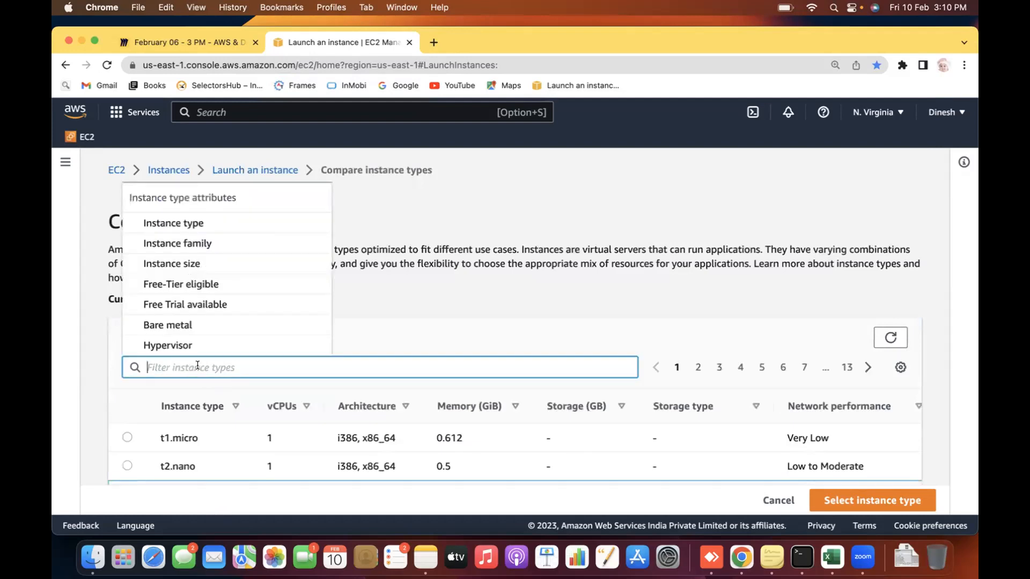
left_click(213, 285)
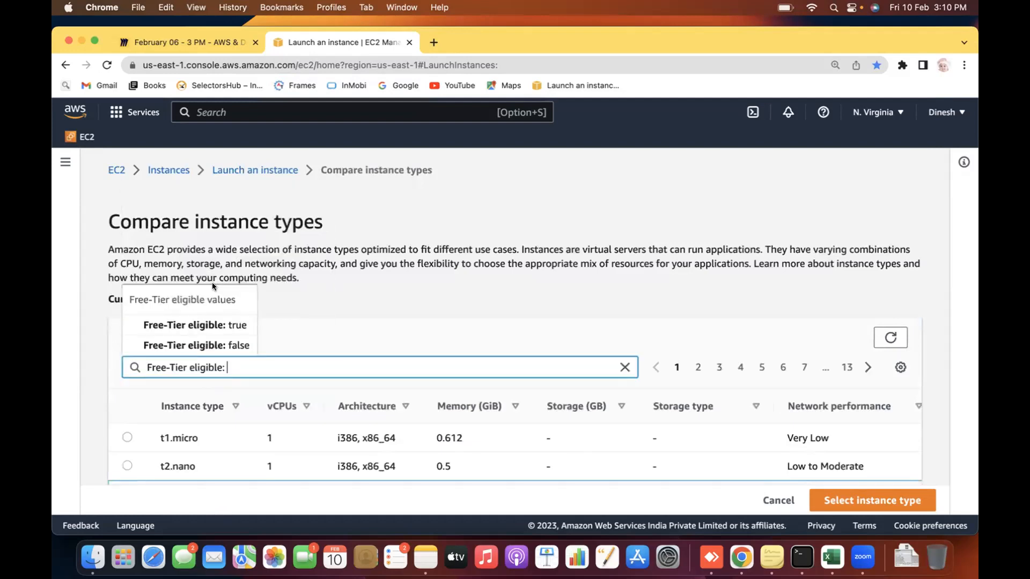
left_click(229, 325)
left_click(88, 387)
scroll(89, 387, "down", 2)
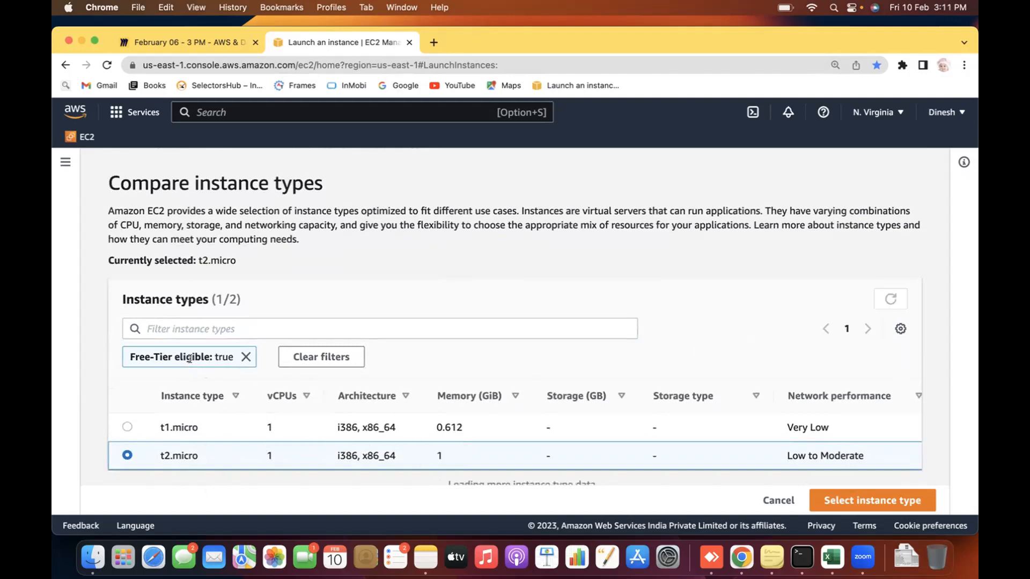
Step: Switch the region to Asia Pacific (Mumbai) and name the new instance Linux
left_click(875, 112)
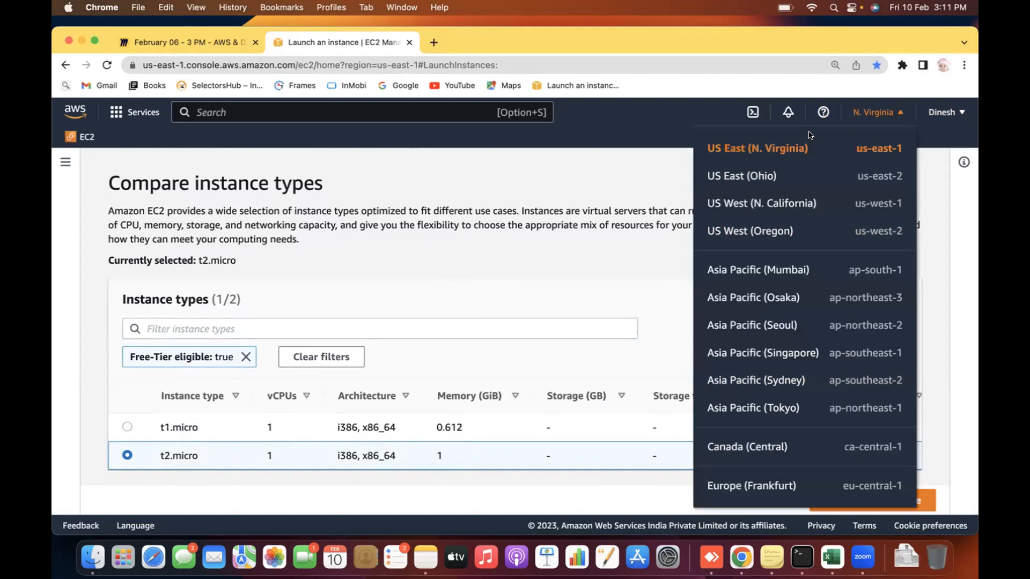
scroll(759, 443, "down", 1)
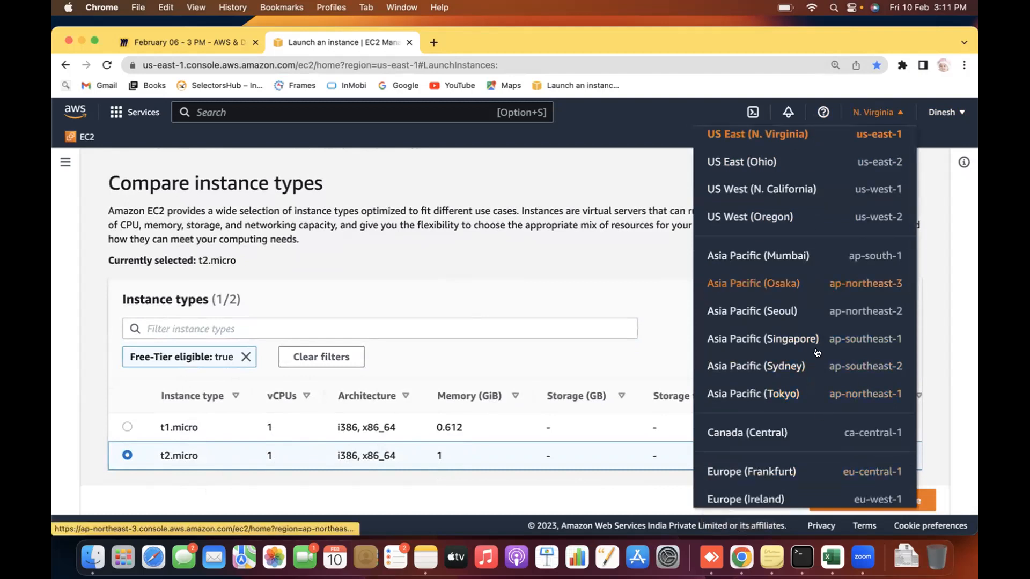
left_click(775, 255)
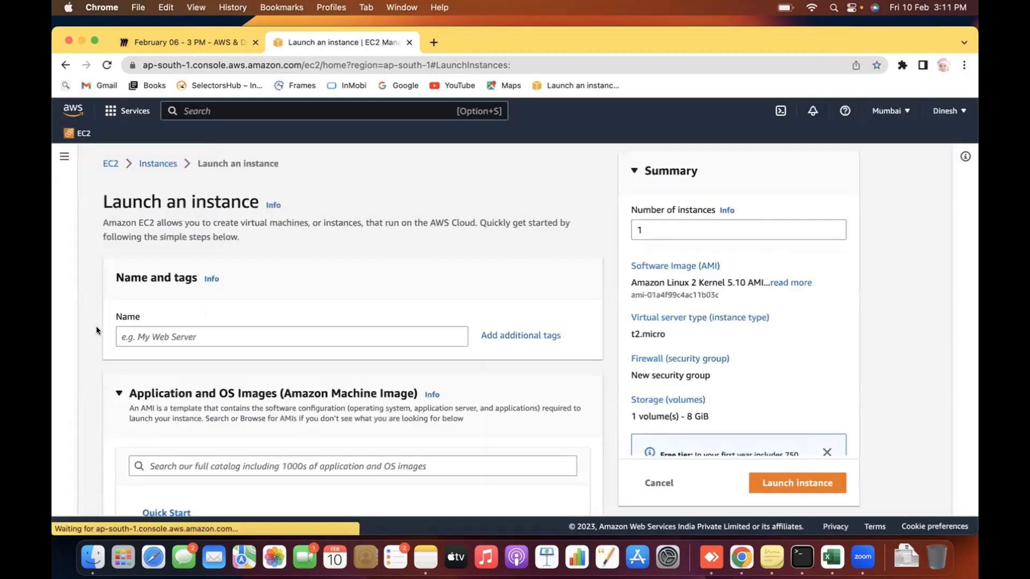
scroll(88, 311, "down", 3)
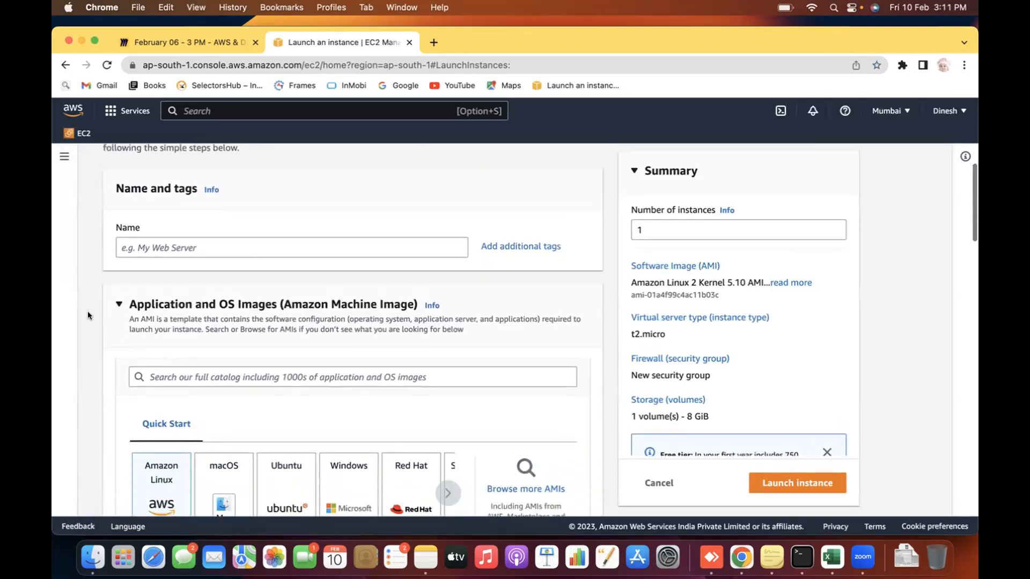
left_click(167, 231)
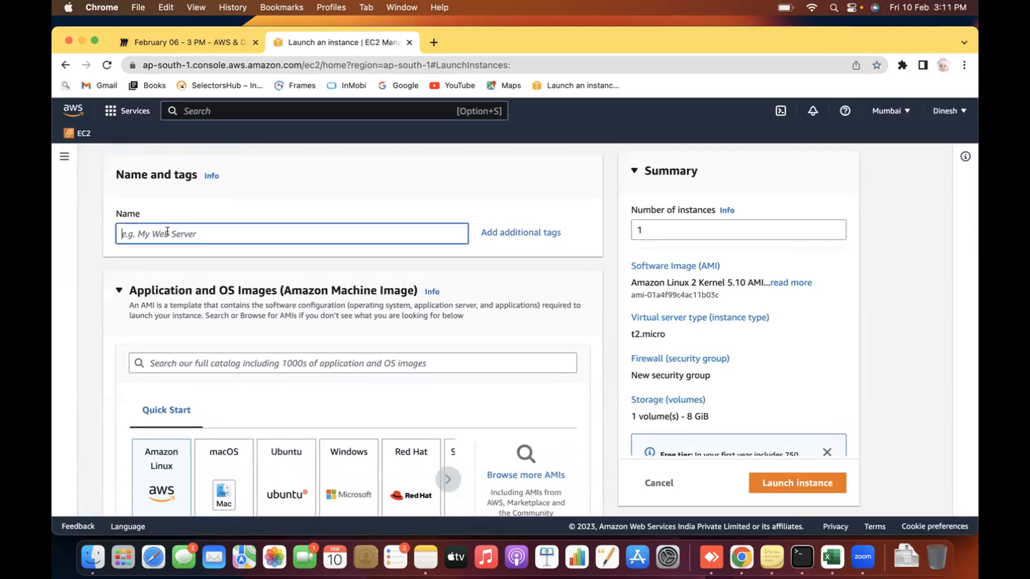
type("Linux")
left_click(154, 479)
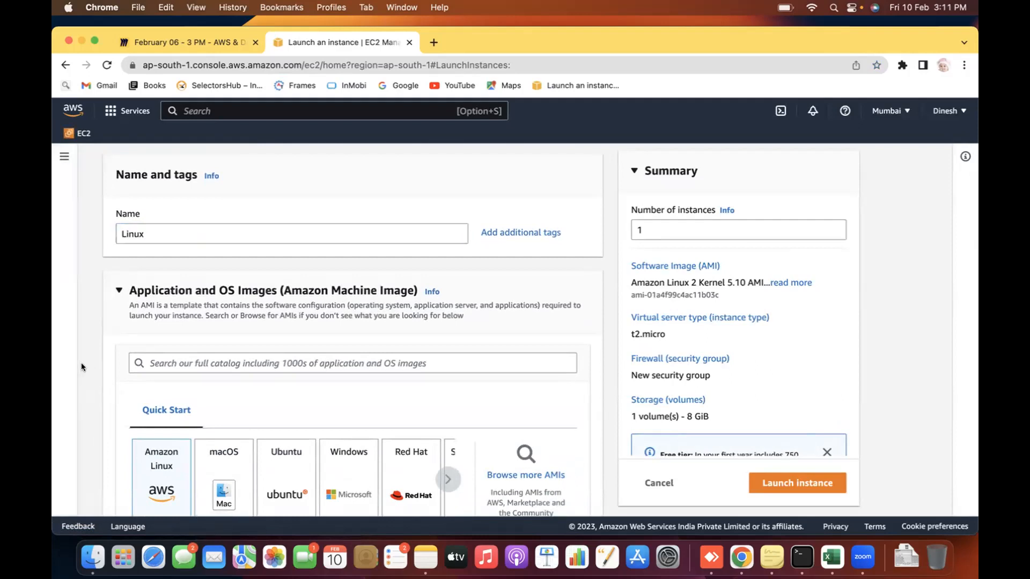
Step: Open the instance type comparison for the Mumbai region and filter it by Free-Tier eligible: true
scroll(81, 367, "down", 4)
scroll(81, 363, "down", 10)
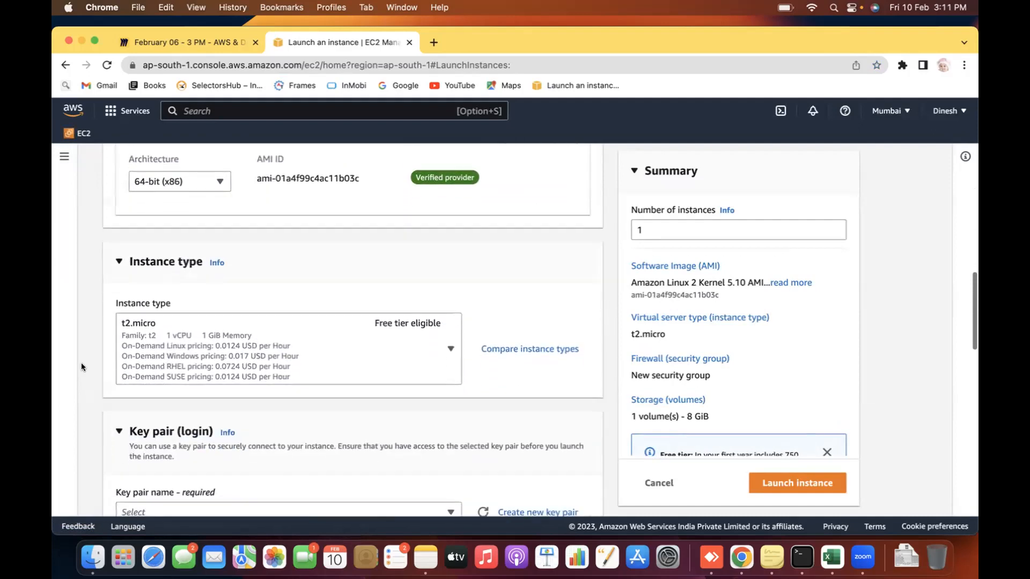
left_click(558, 349)
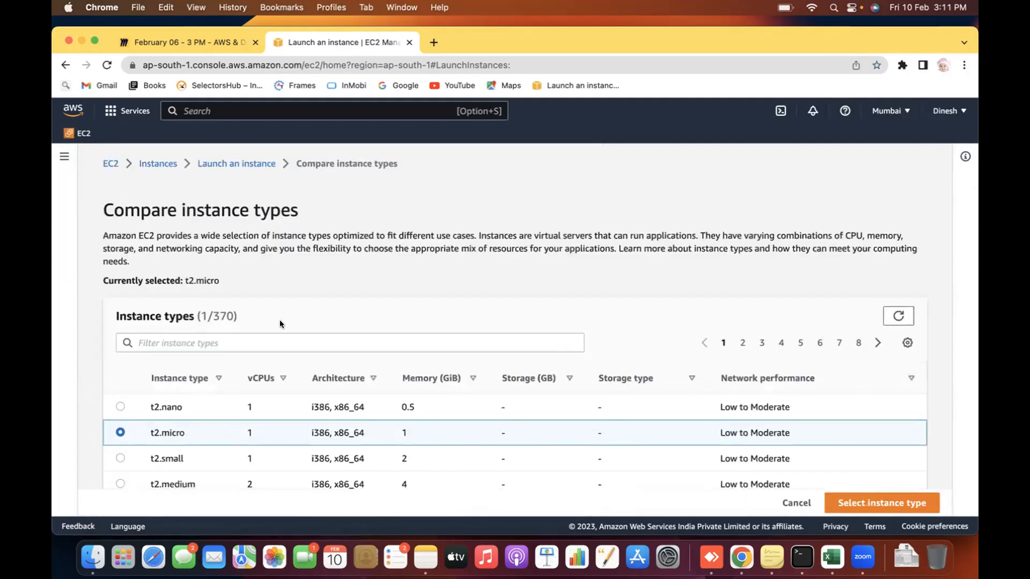
left_click(226, 339)
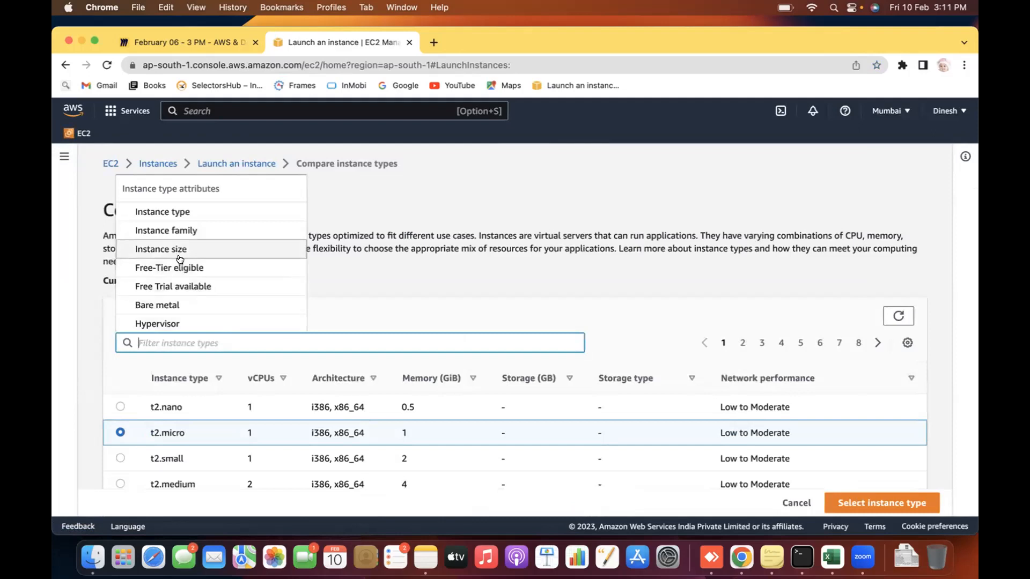
left_click(164, 268)
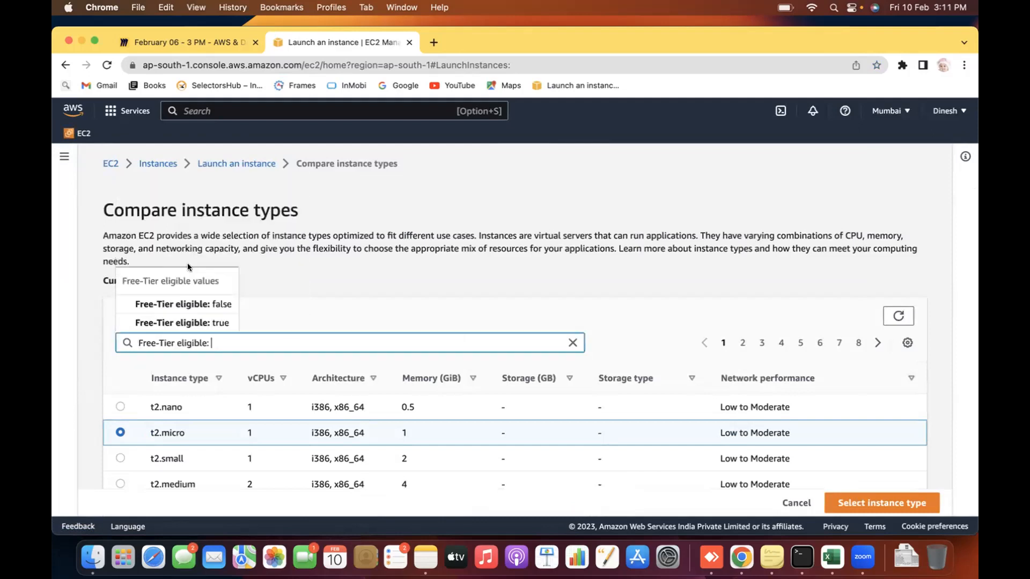
left_click(216, 320)
left_click(84, 375)
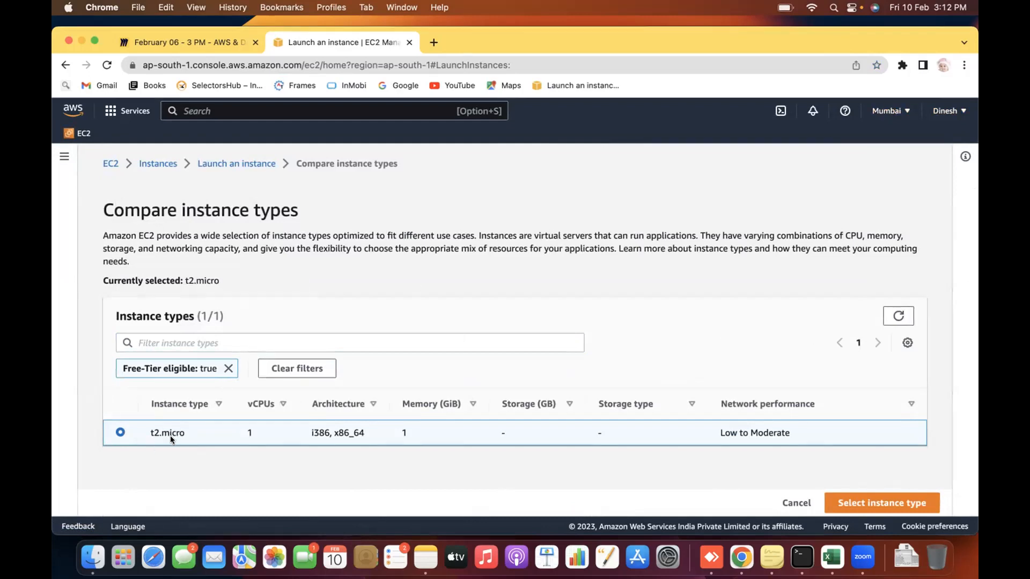
Step: Switch the region to Europe (London) and name the new instance Linux1
left_click(888, 111)
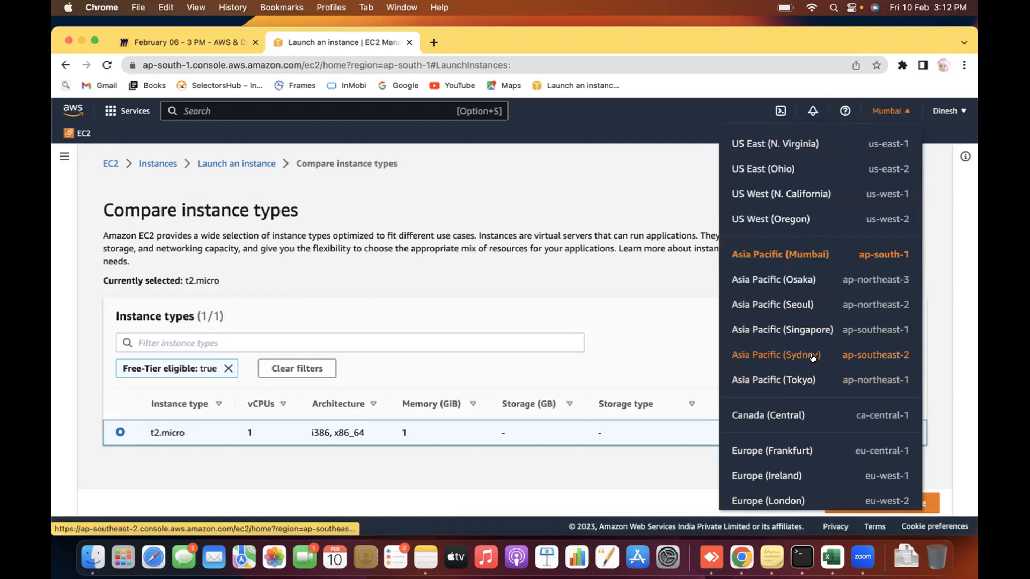
left_click(783, 495)
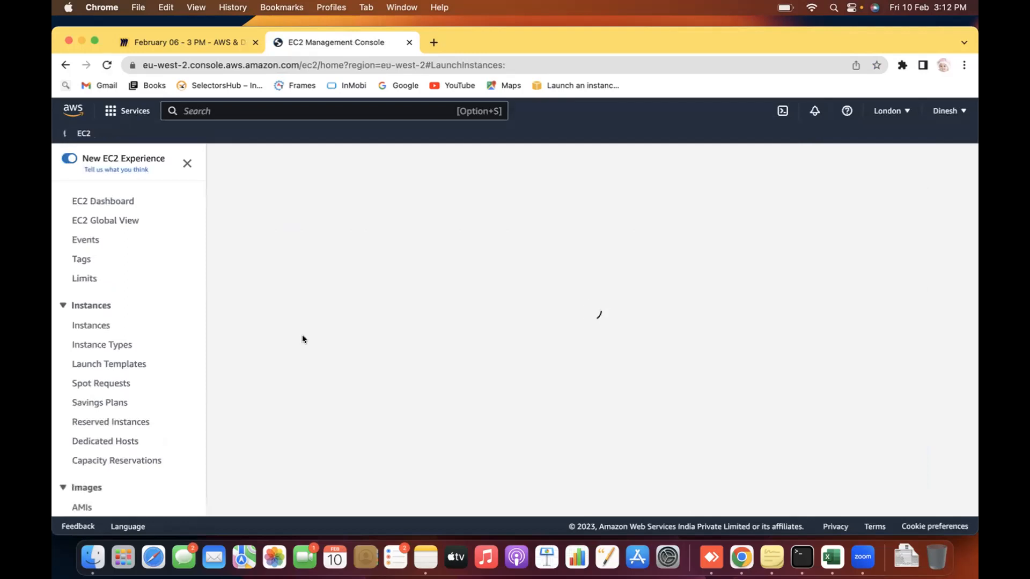
left_click(191, 337)
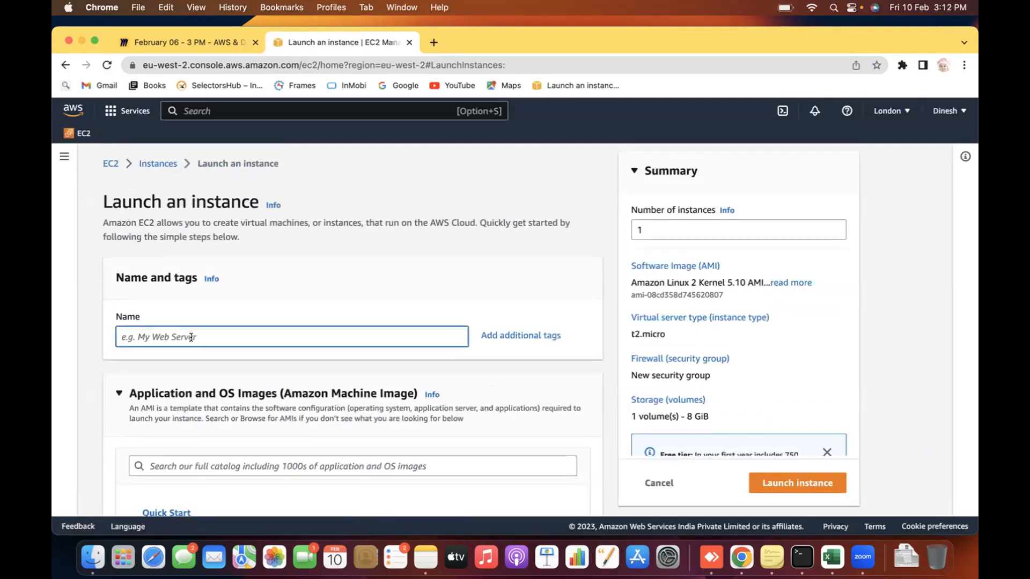
type("Linux1")
left_click(87, 407)
Step: Open the instance type comparison for the London region and filter it by Free-Tier eligible: true
scroll(87, 406, "down", 3)
scroll(87, 407, "down", 10)
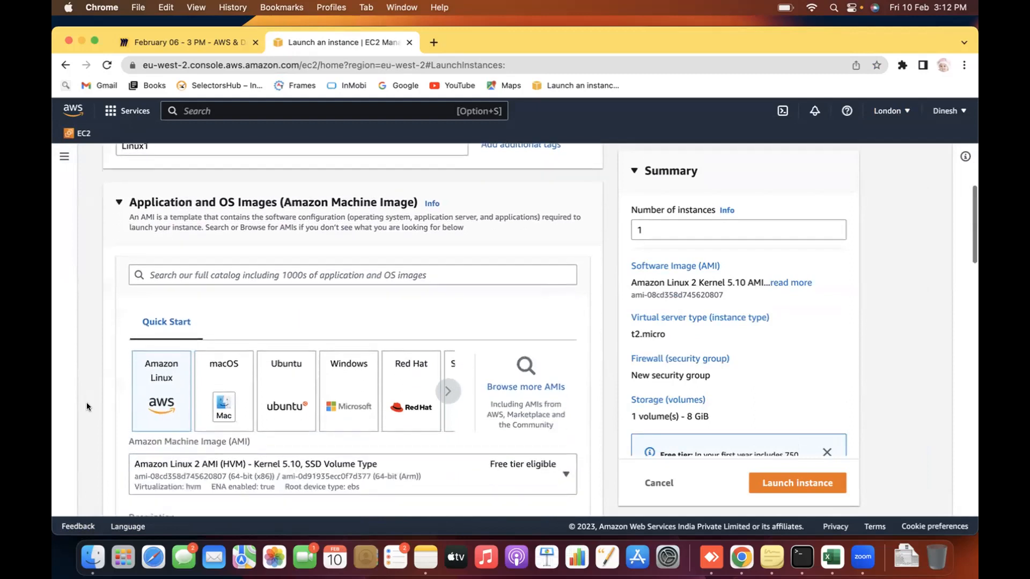
left_click(575, 298)
left_click(242, 342)
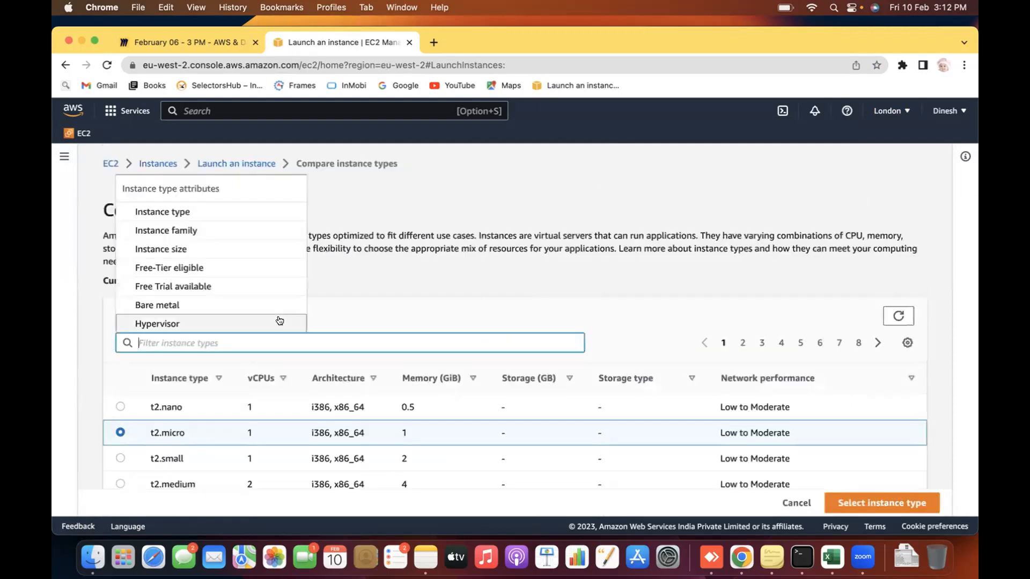
left_click(177, 268)
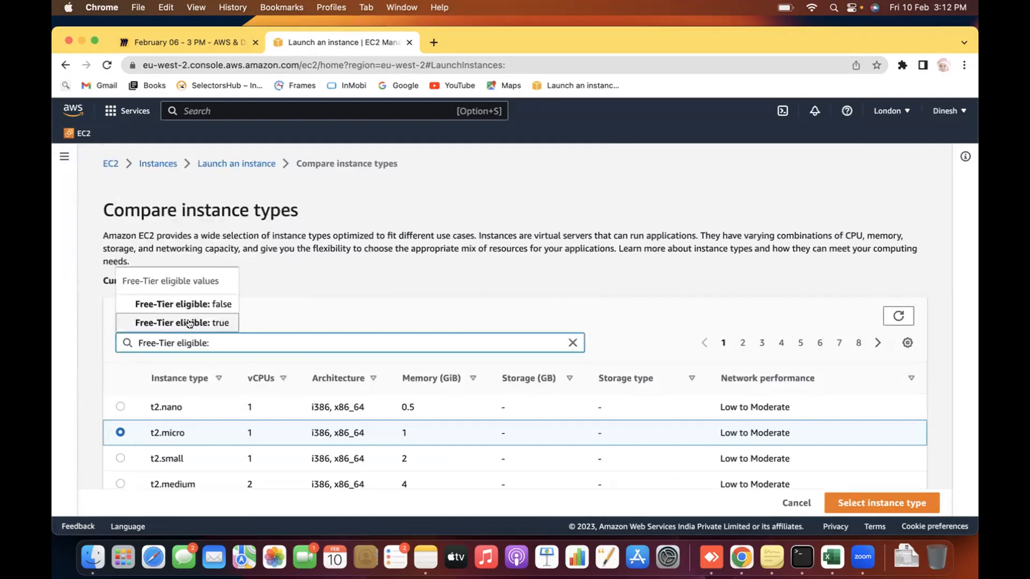
left_click(208, 324)
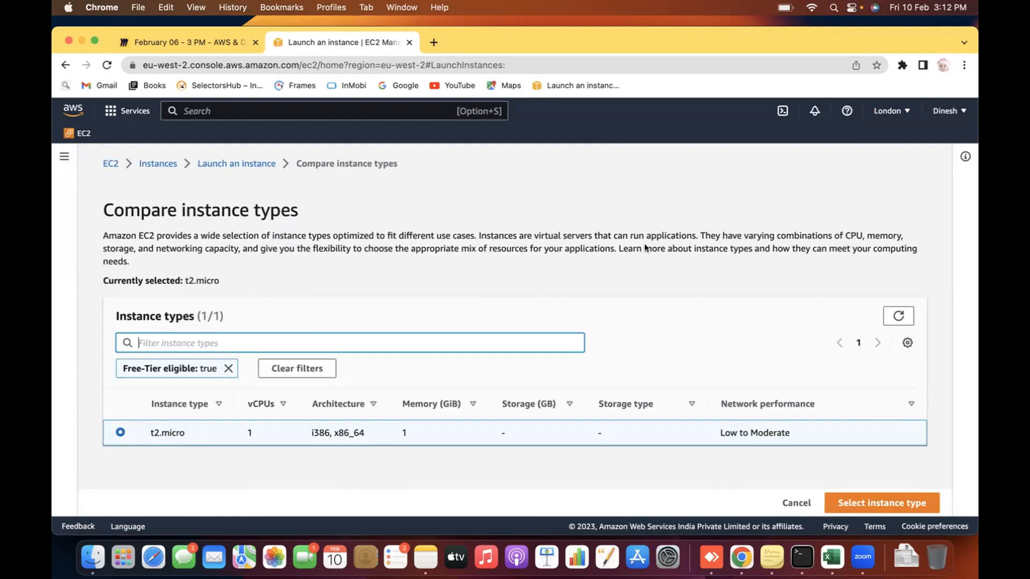
Step: Switch the region back to Asia Pacific (Mumbai) and name the new instance Linux1
left_click(887, 108)
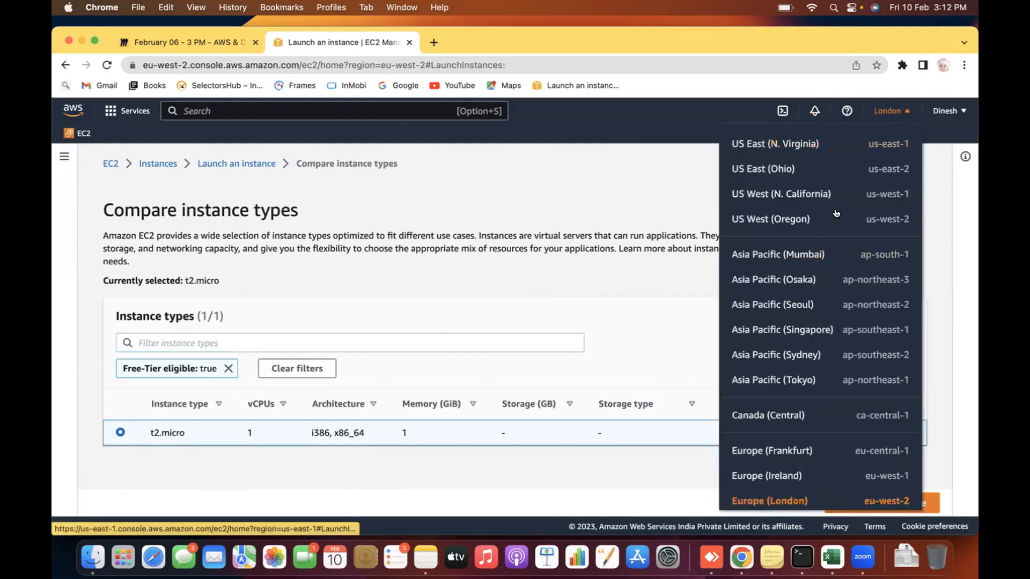
left_click(815, 259)
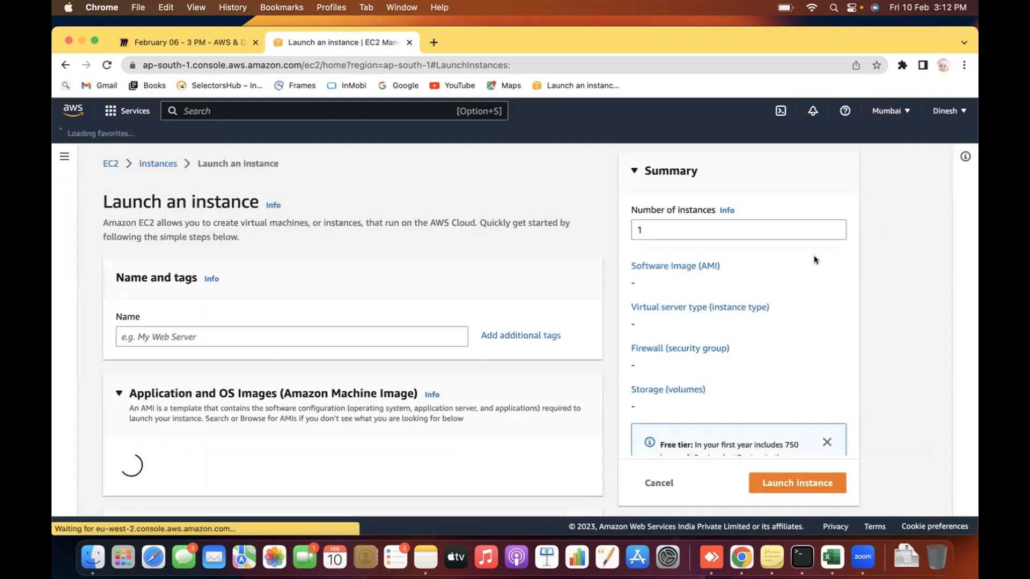
left_click(214, 336)
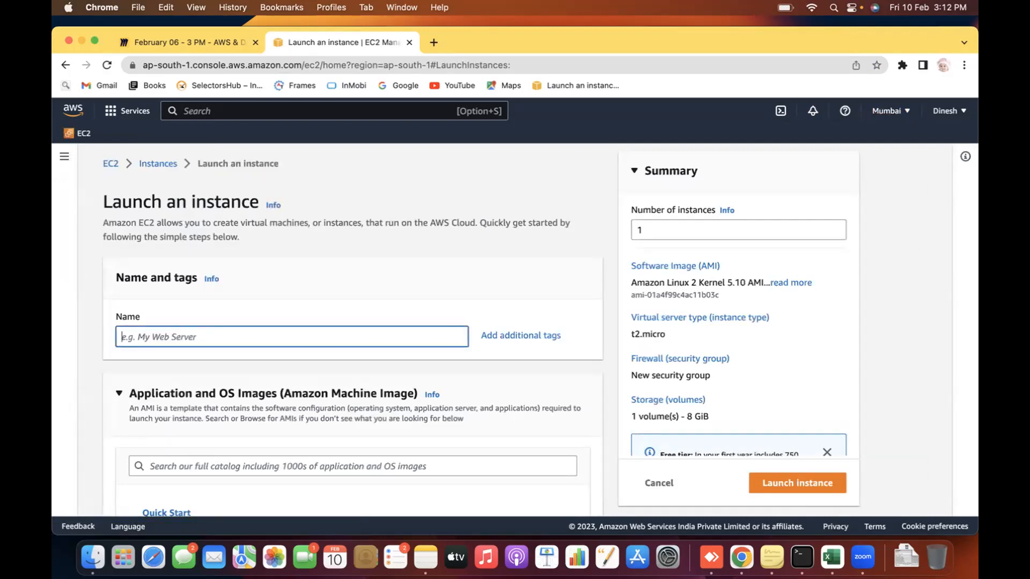
type("Ser")
key("BackSpace")
type("Linux1")
left_click(84, 304)
Step: Review the AMI, instance type and key pair settings of the launch form, and switch to the Miro board
scroll(84, 304, "down", 2)
scroll(85, 304, "down", 4)
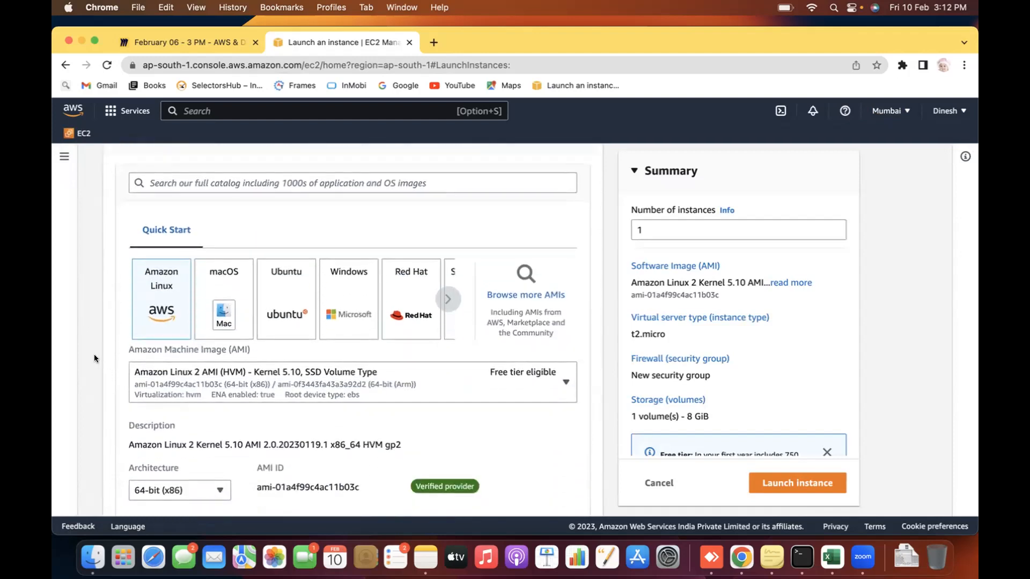
scroll(94, 355, "down", 6)
scroll(94, 358, "down", 2)
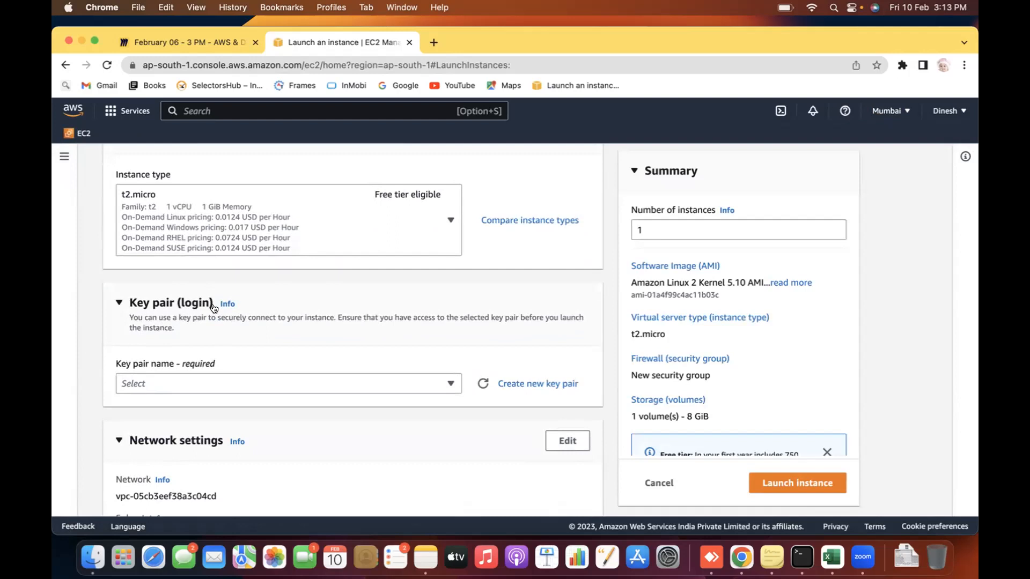
left_click(200, 44)
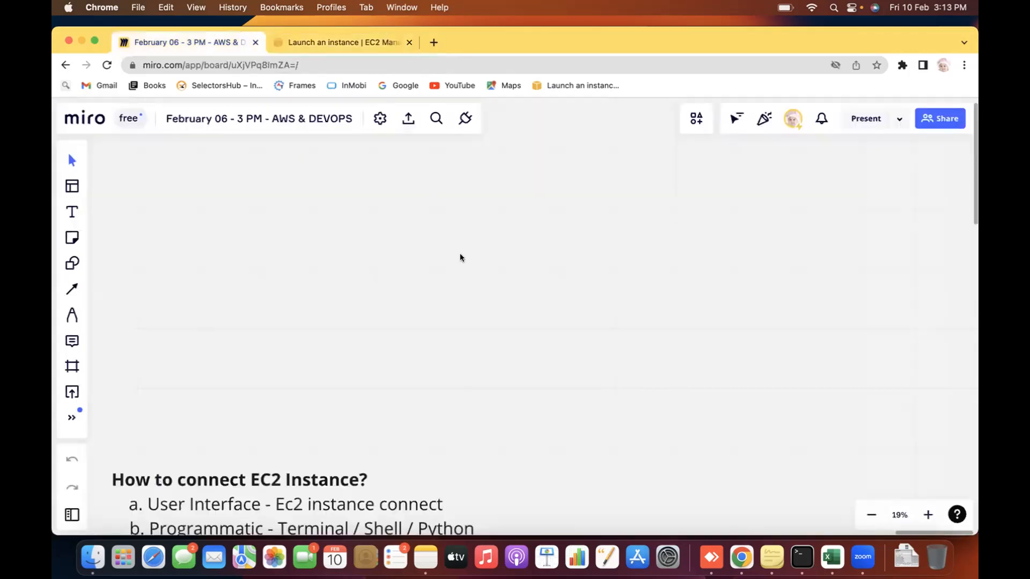
Step: Add a text box in the empty area above "How to connect EC2 Instance?" at font size 144 with the heading "Key-Pair" and a blank line
left_click(73, 215)
left_click(485, 174)
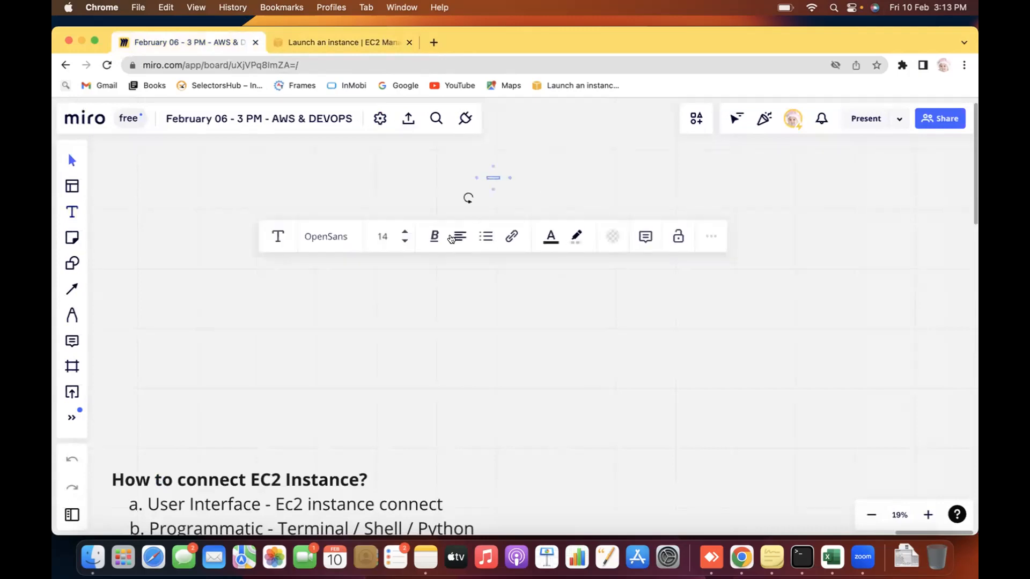
left_click(405, 231)
left_click(404, 232)
left_click(404, 232)
left_click(405, 232)
left_click(404, 232)
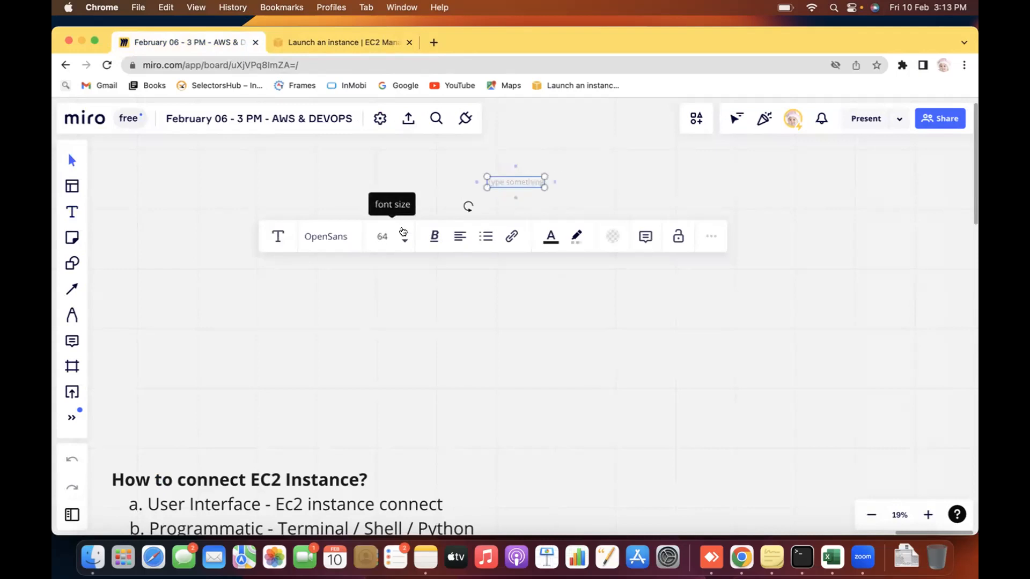
left_click(404, 232)
left_click(405, 232)
left_click(405, 232)
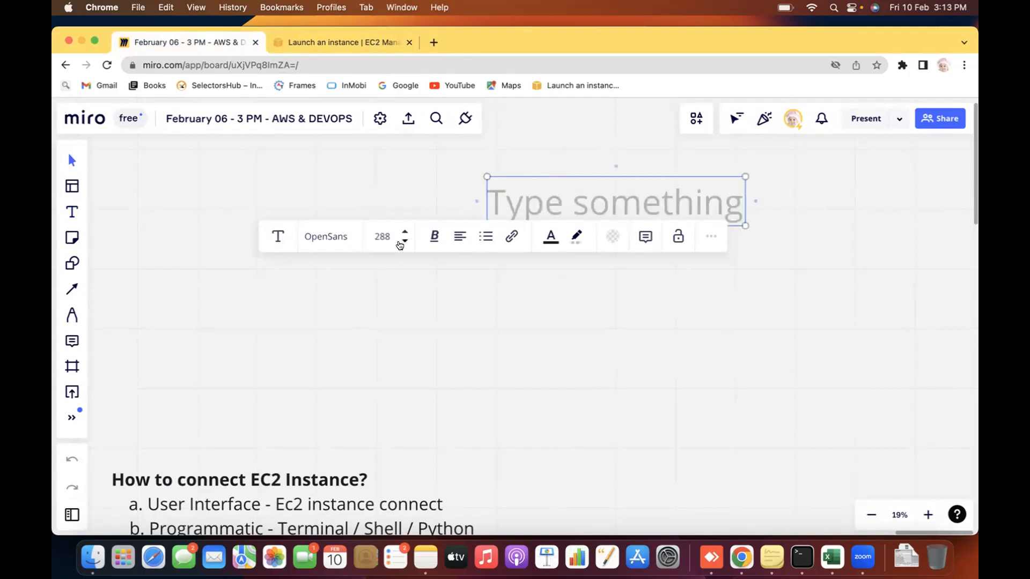
left_click(404, 241)
type("Key-Pair")
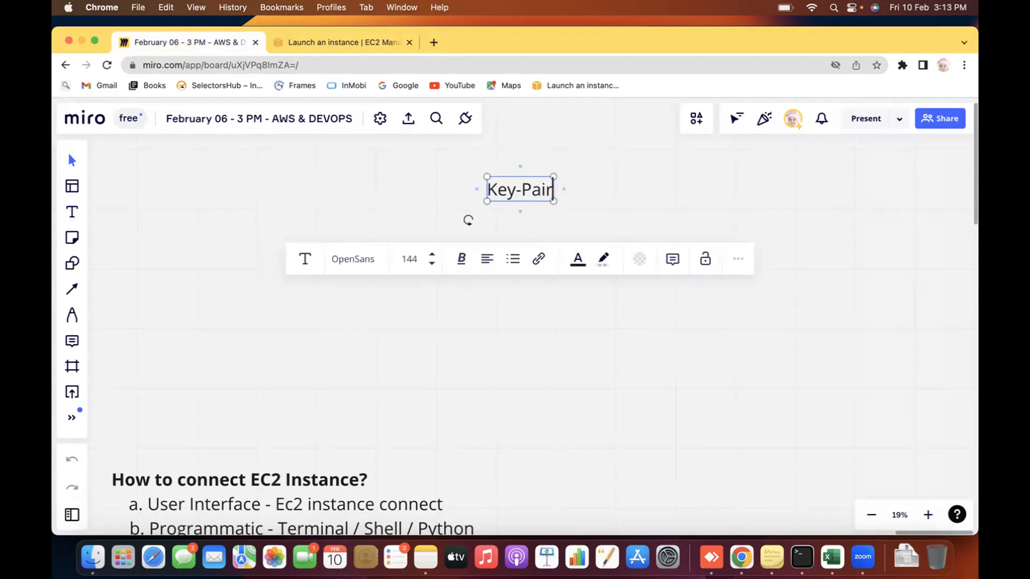
key("Return")
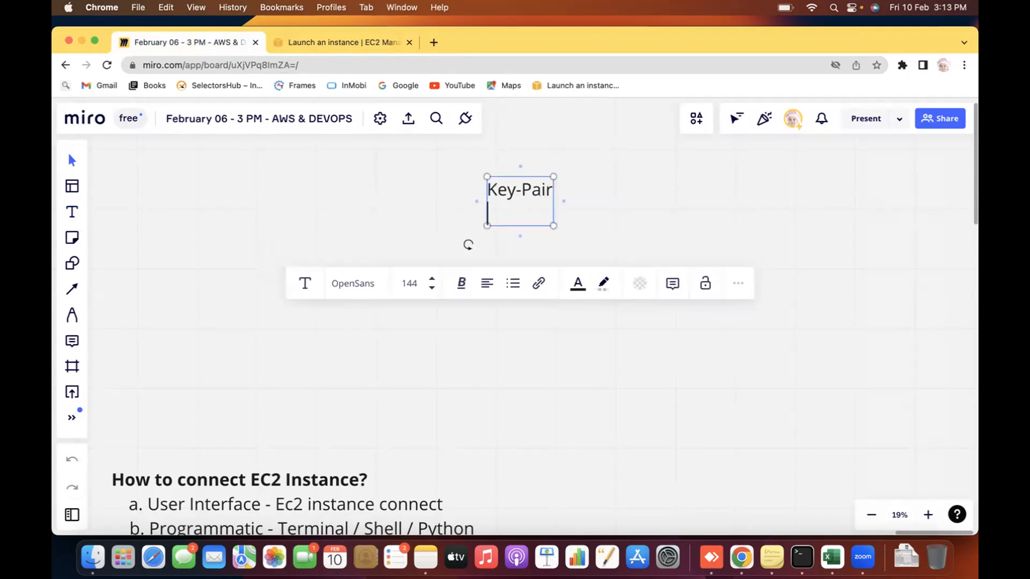
key("Return")
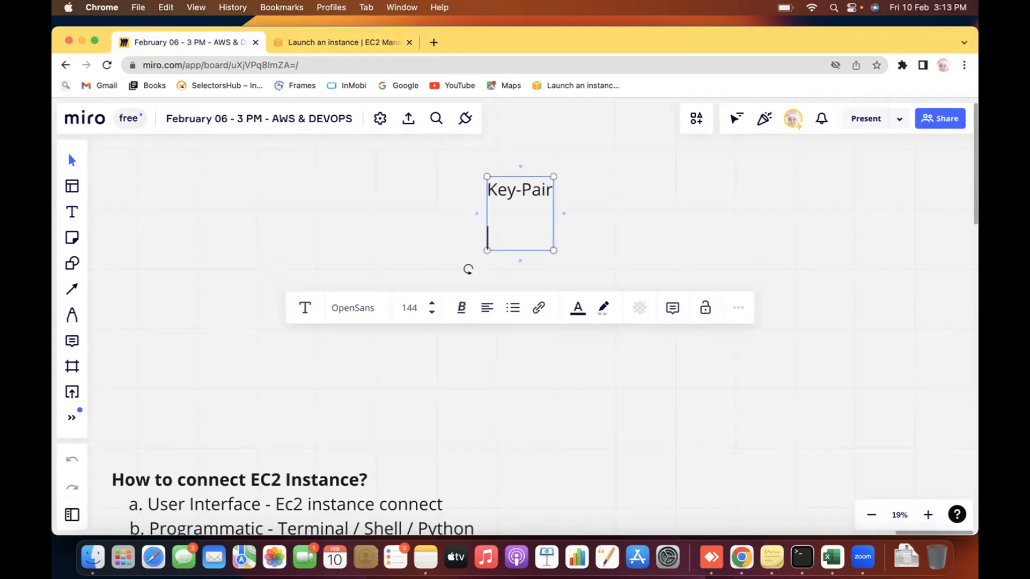
Step: Add the numbered line "1. Securely access ec2" below the Key-Pair heading and widen the text box so it fits on one line
type("*")
key("BackSpace")
type("1. Secu")
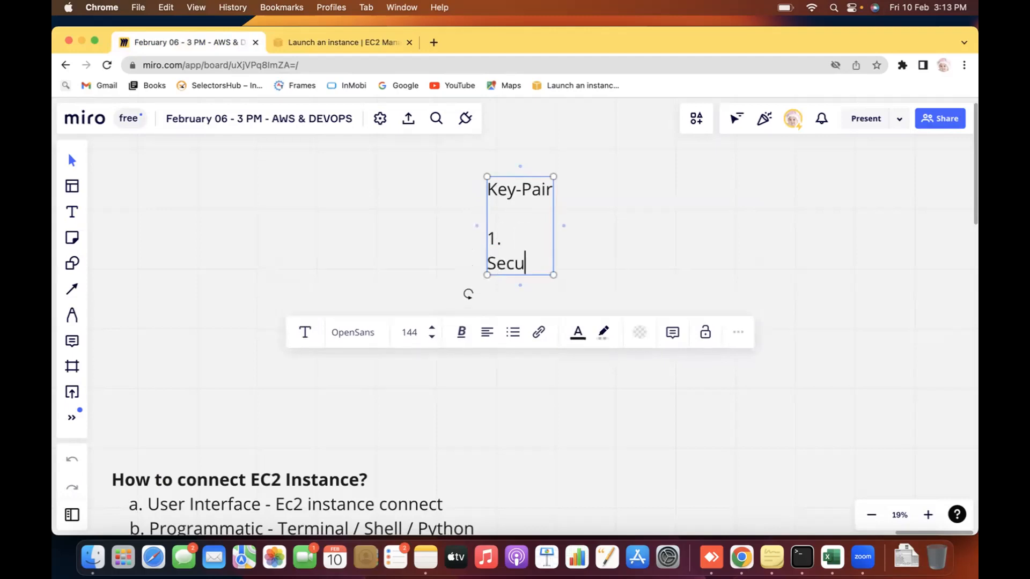
type("rely ace")
key("BackSpace")
type("cess ec2")
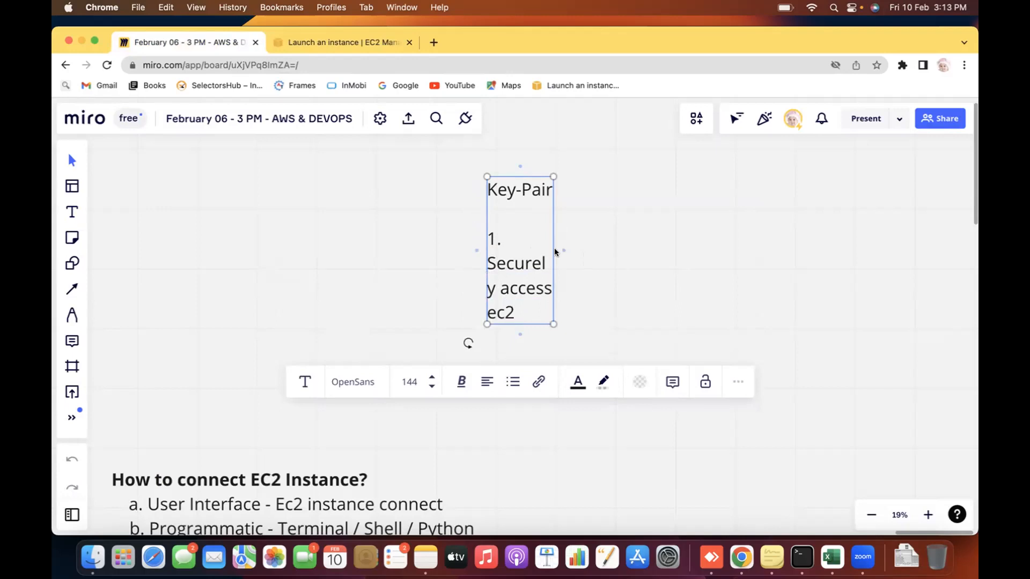
left_click_drag(553, 248, 808, 228)
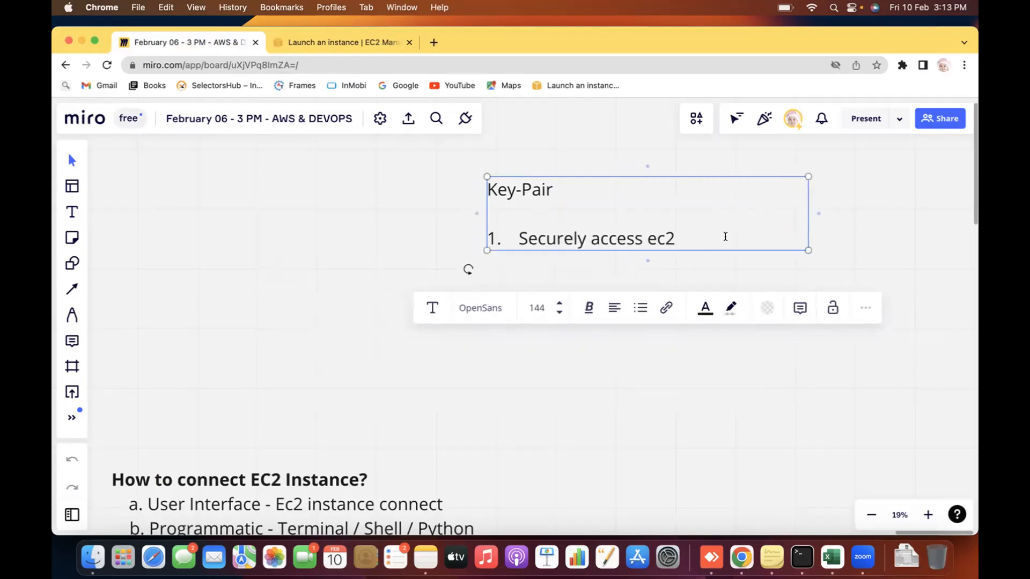
Step: Remove the gap between the number and the text so the line reads "1.Securely access ec2"
key("Return")
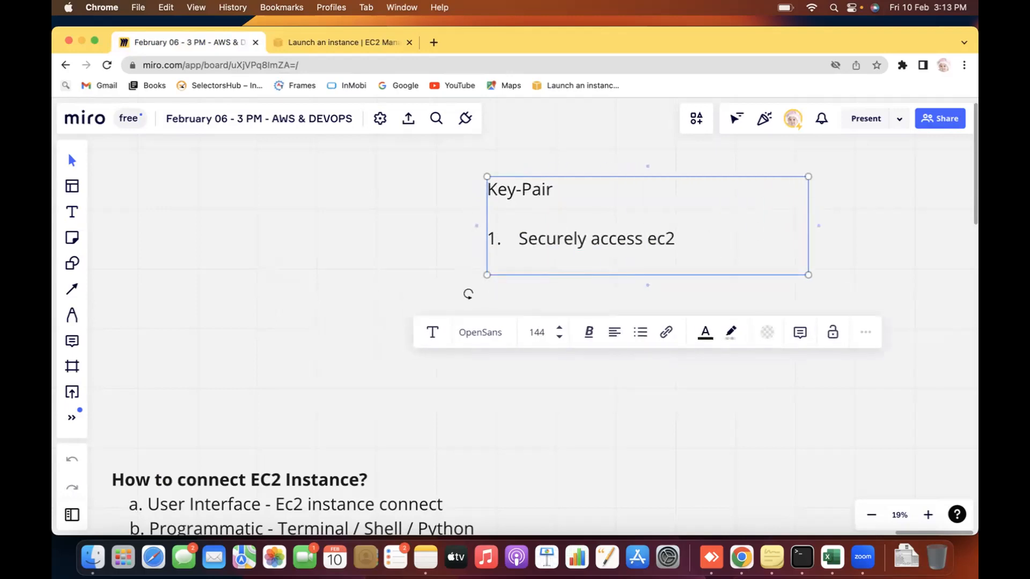
key("BackSpace")
left_click(521, 237)
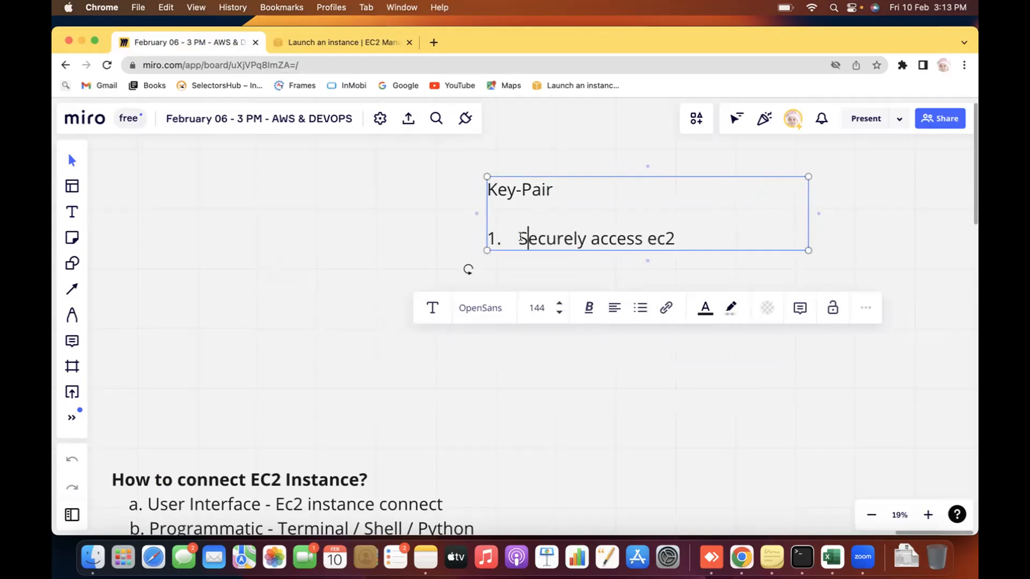
key("Left")
key("BackSpace")
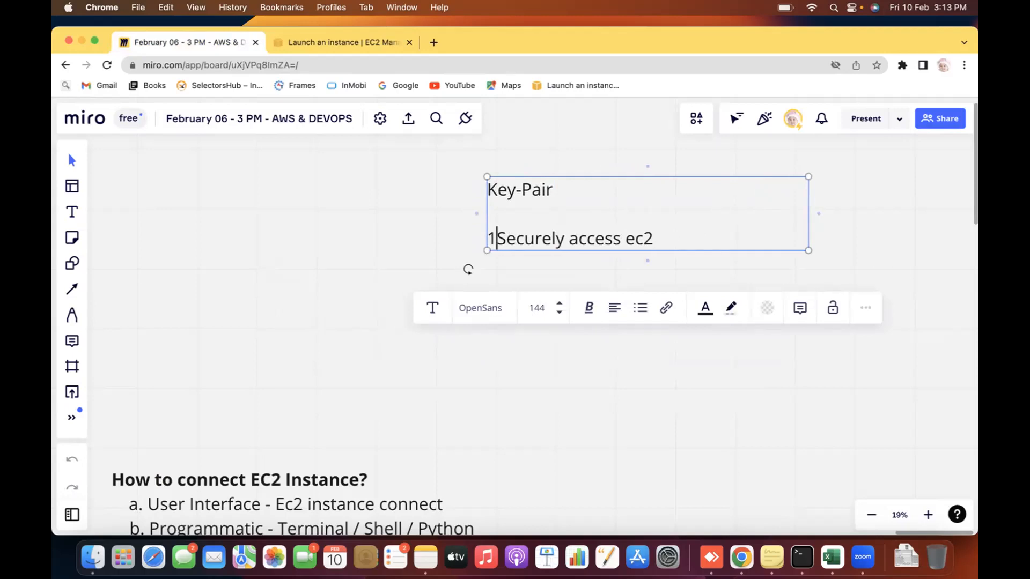
type(".")
key("End")
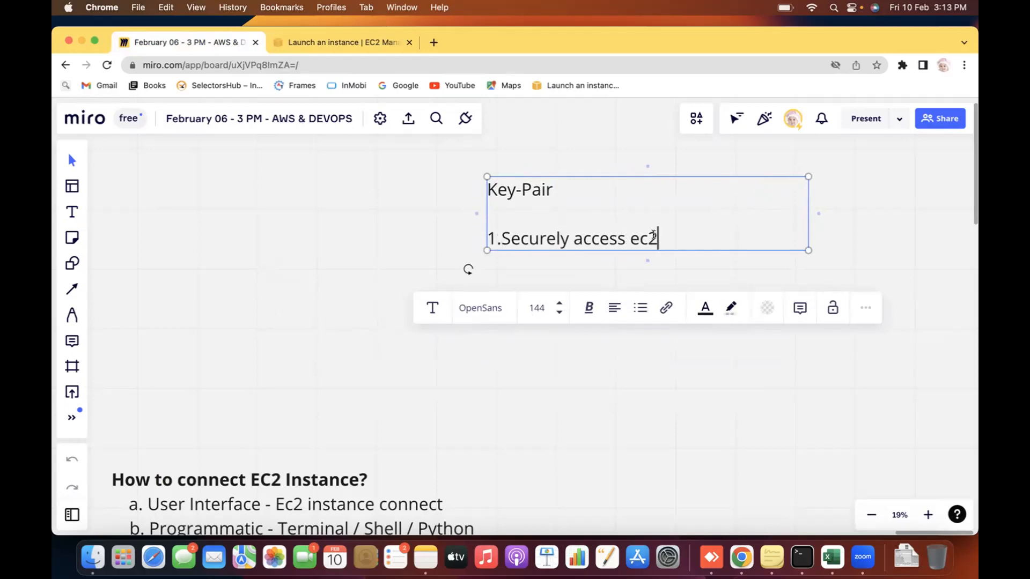
key("Return")
type("2.")
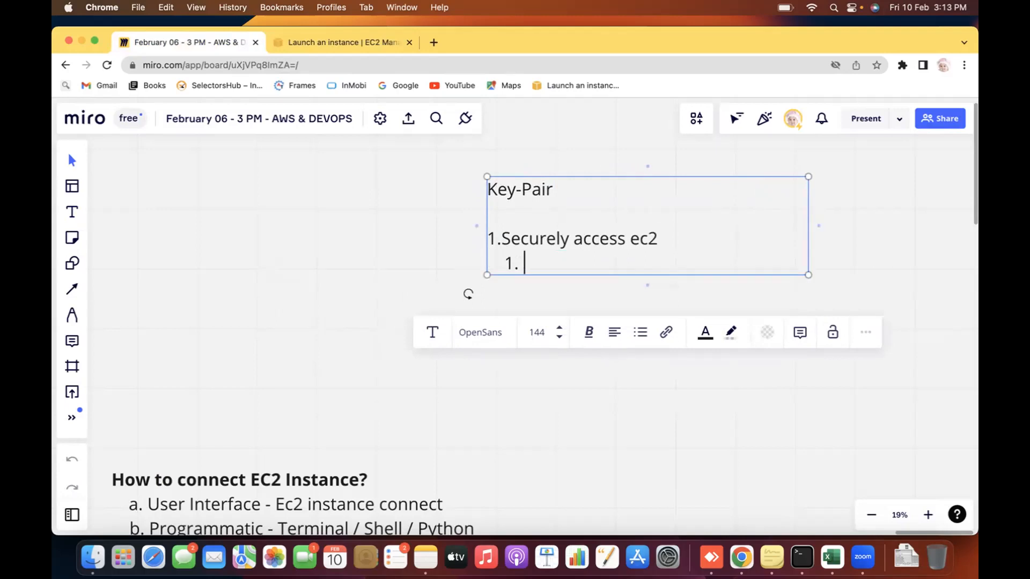
key("BackSpace")
key("BackSpace")
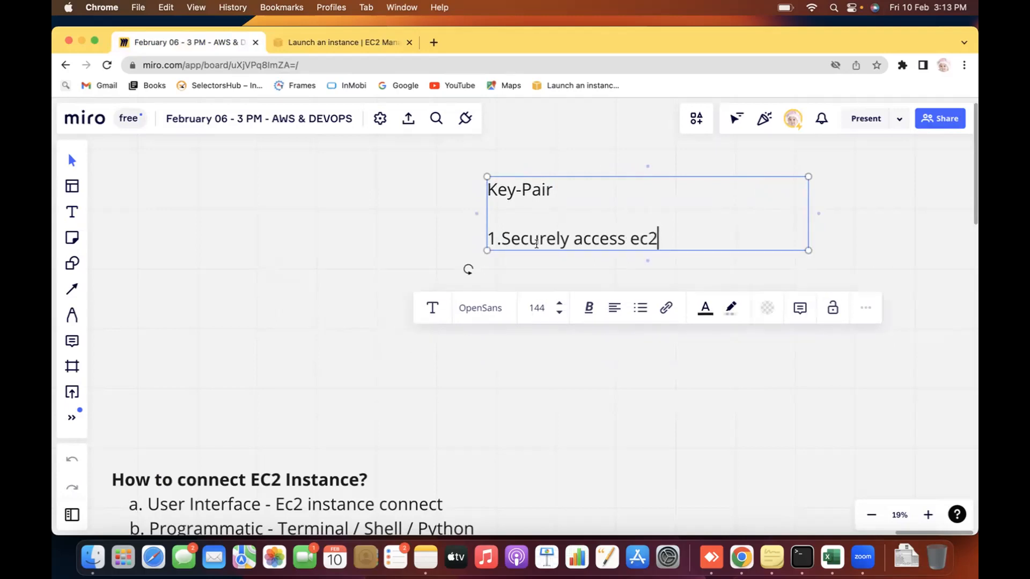
Step: Convert the "Securely access ec2" line into an automatic numbered list item and add "Public Key + Private Key" as item 2
left_click(500, 237)
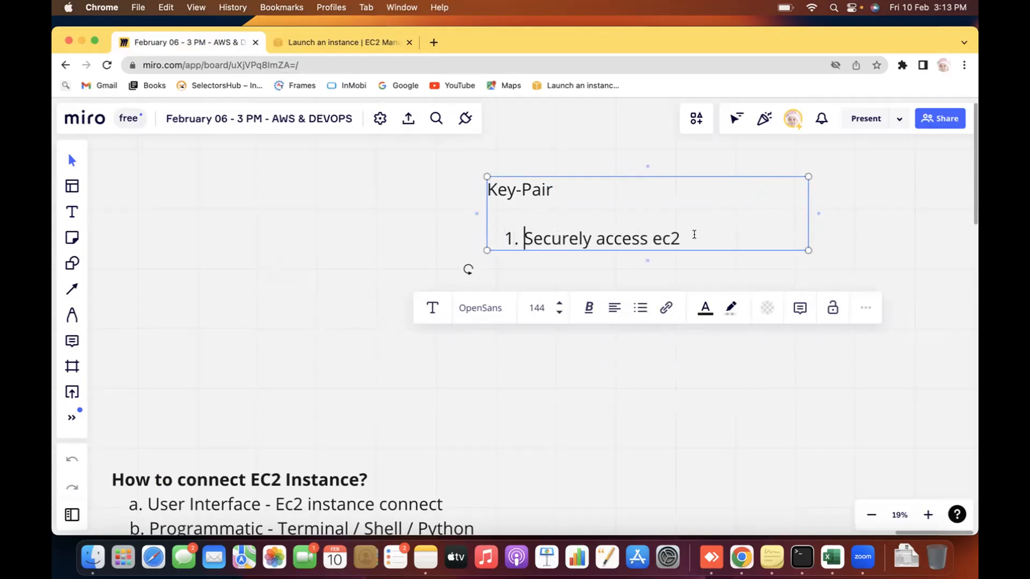
left_click(693, 236)
key("Return")
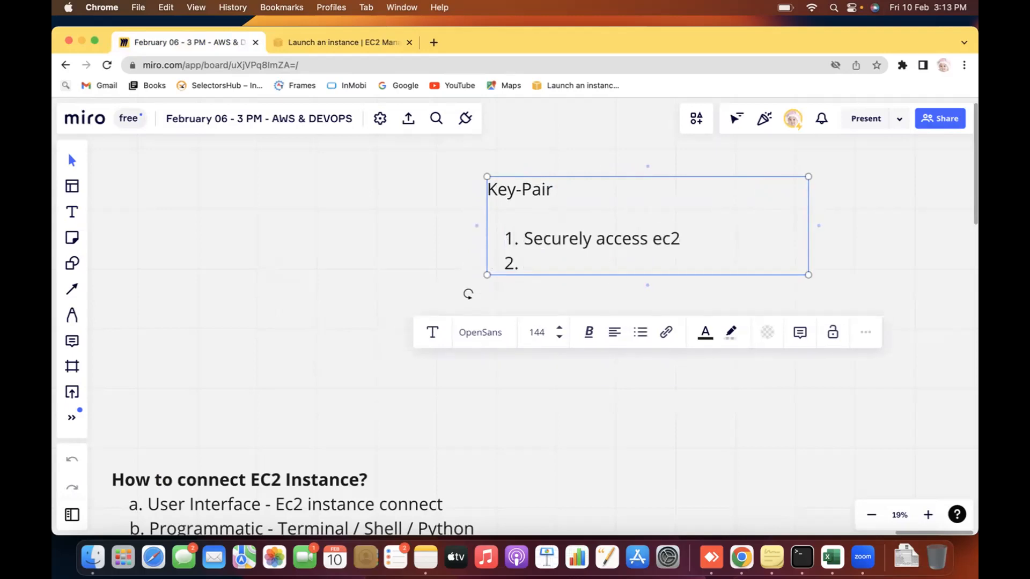
type("Public Key + ")
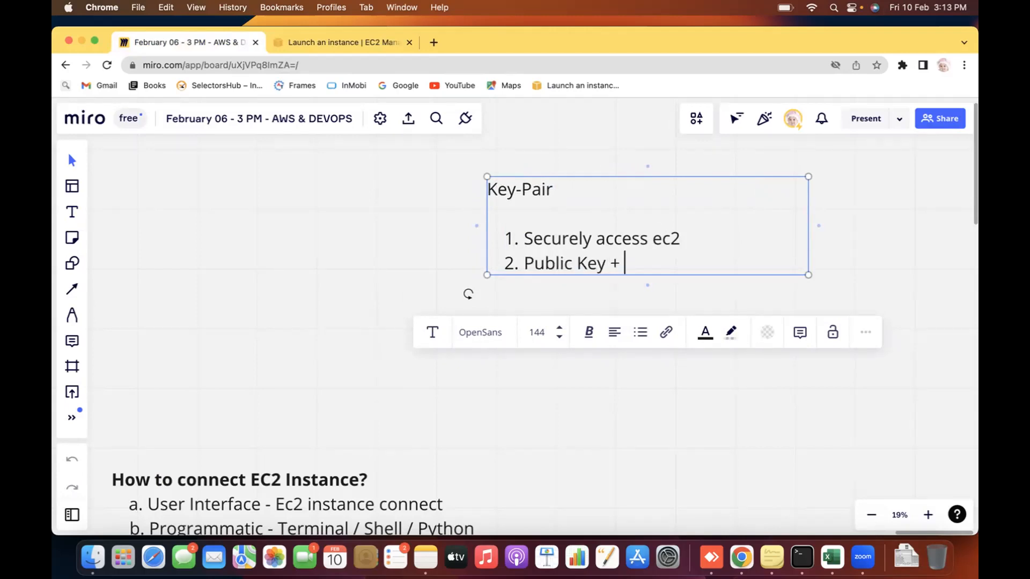
type("Private Key")
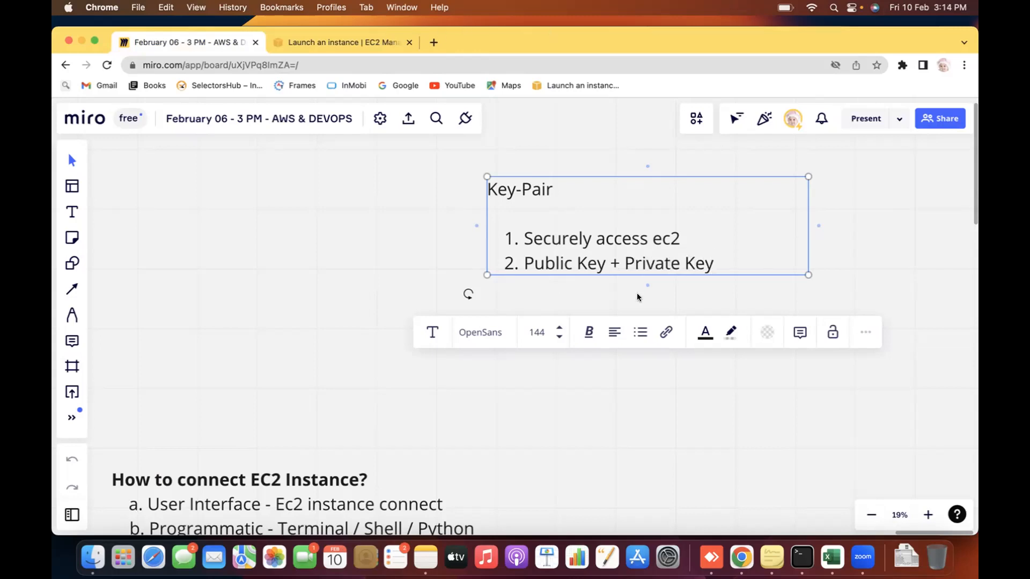
Step: Add "Public Key (AWS)" and "Private Key (User)" as items 3 and 4 of the Key-Pair list
key("Return")
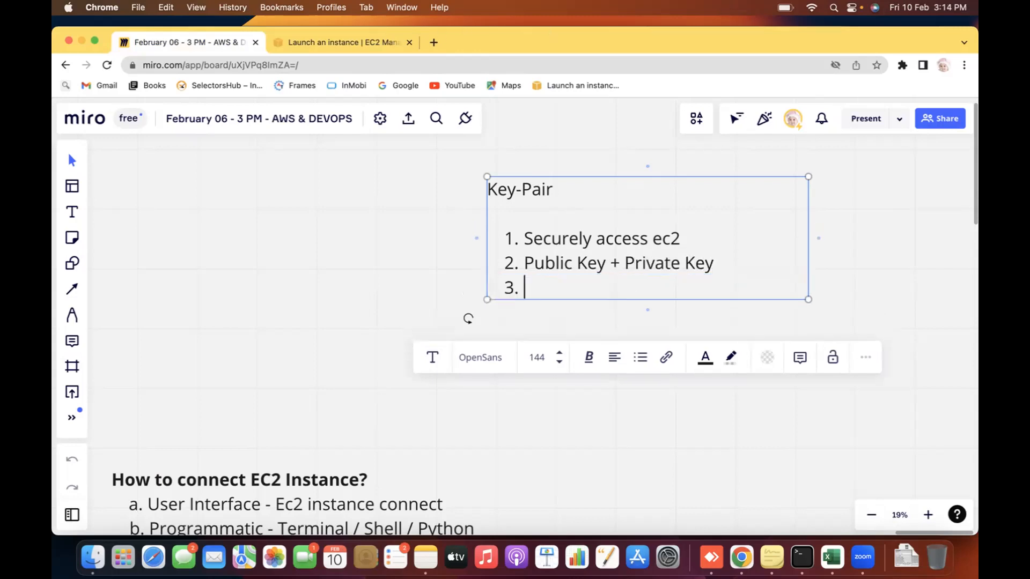
type("Public K")
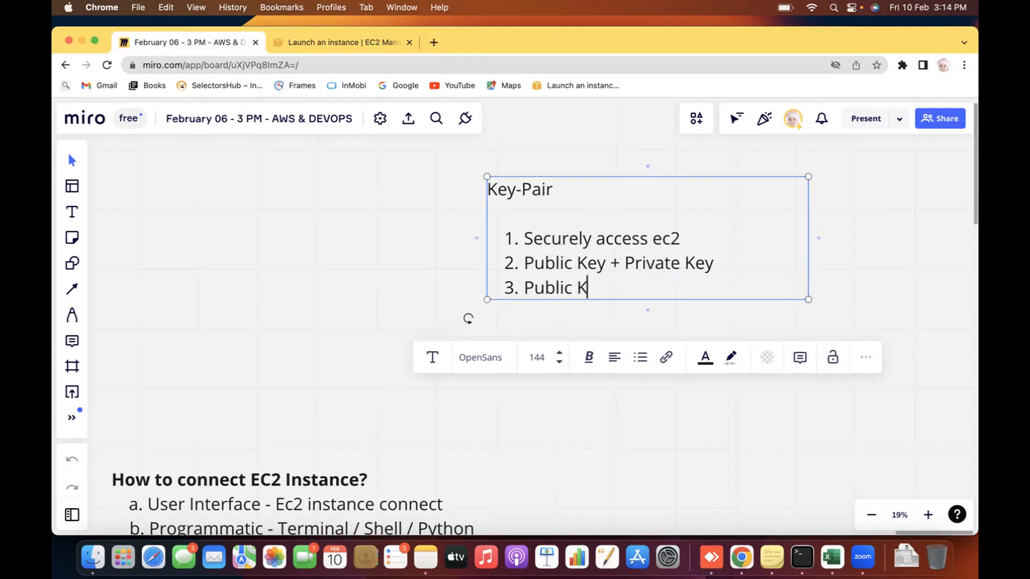
type("ey (AWS)")
key("Return")
type("Private K")
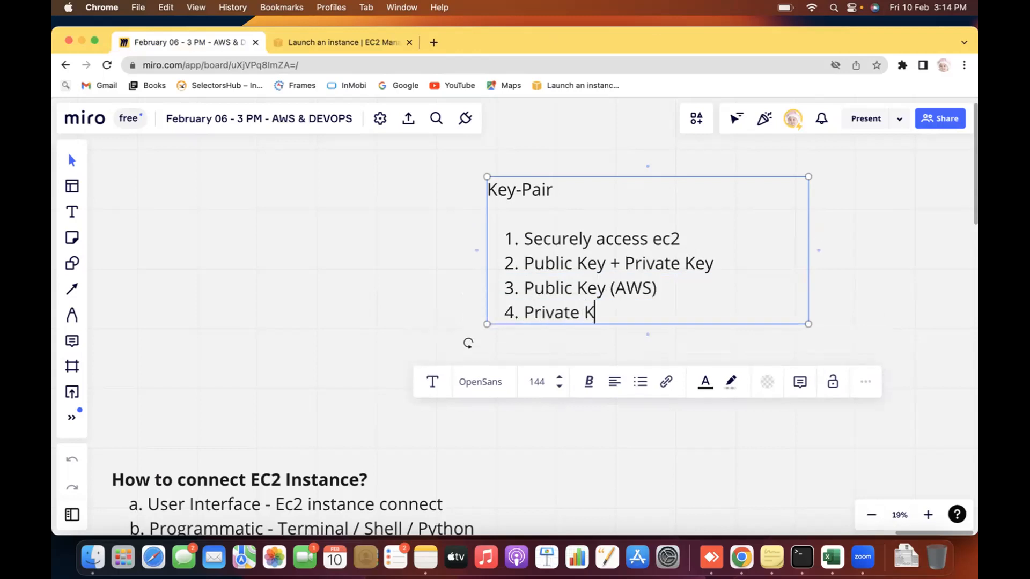
type("ey (User)")
key("Left")
type("User")
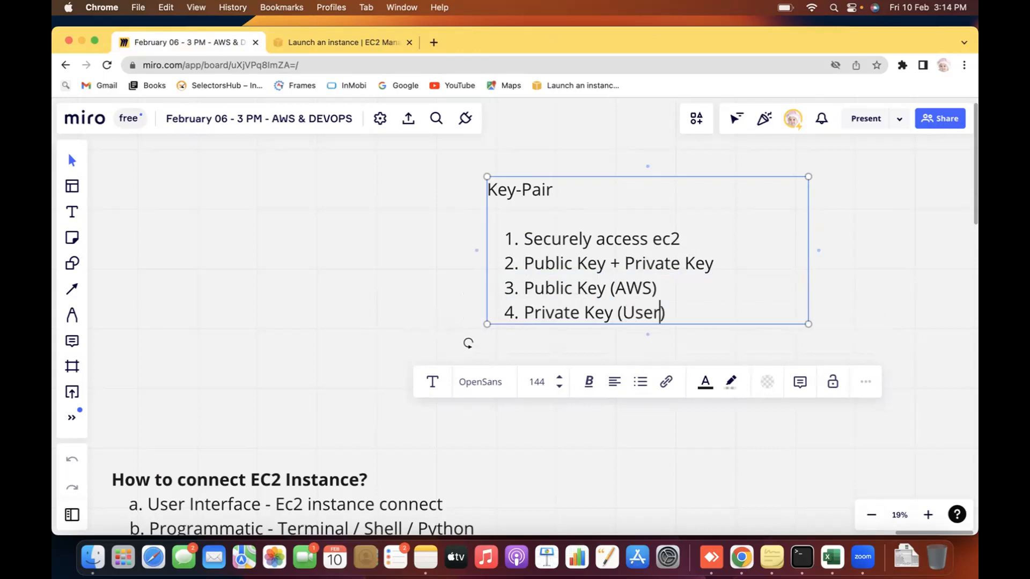
Step: Extend item 4 to read "Private Key (User / Local Machine)" and highlight its "Private Key" words
type(" +")
key("BackSpace")
type("/ Lioca")
key("BackSpace")
key("BackSpace")
key("BackSpace")
key("BackSpace")
type("ocal ")
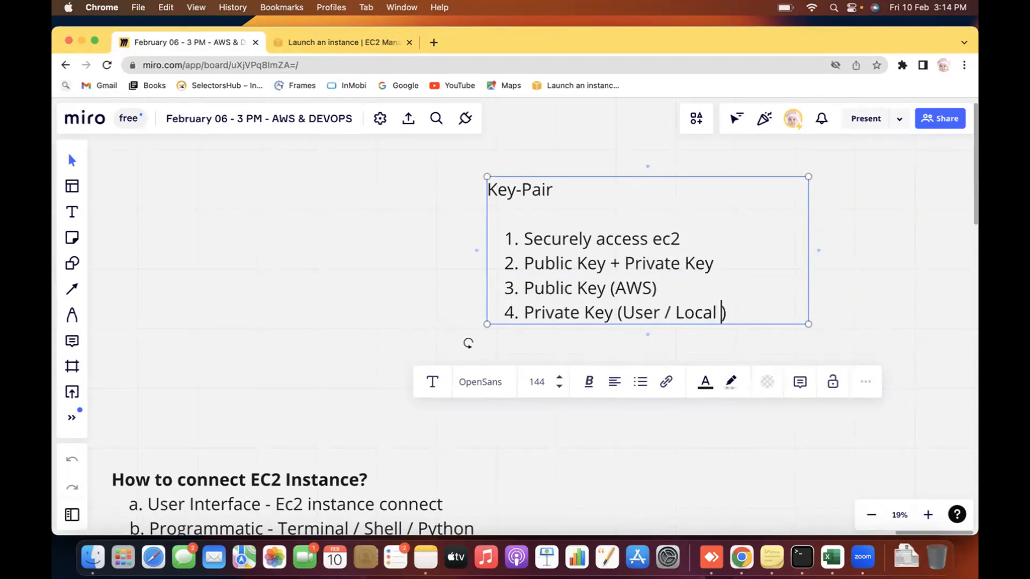
type("F")
key("BackSpace")
type("?")
key("BackSpace")
type("Machine")
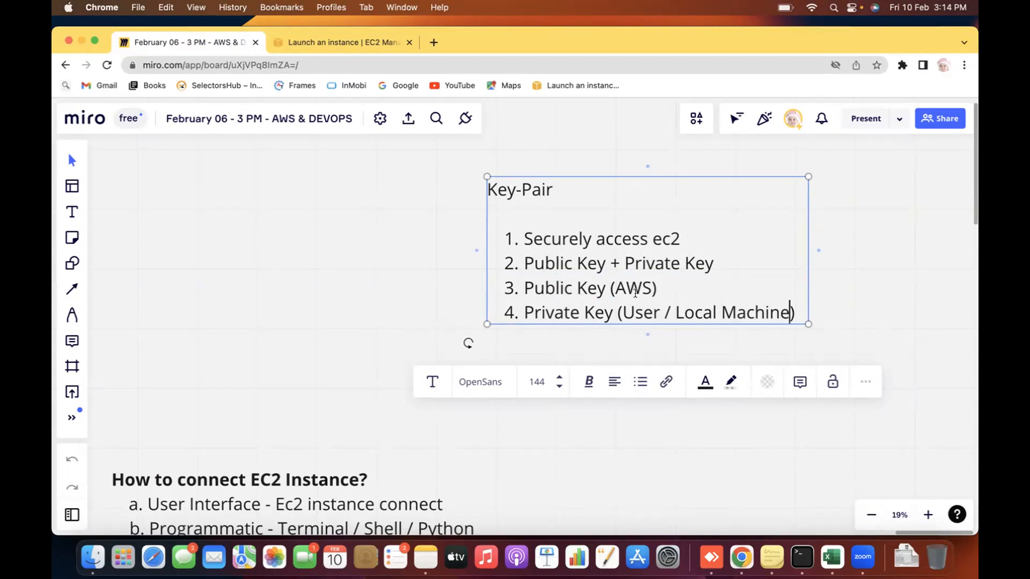
left_click_drag(541, 314, 613, 315)
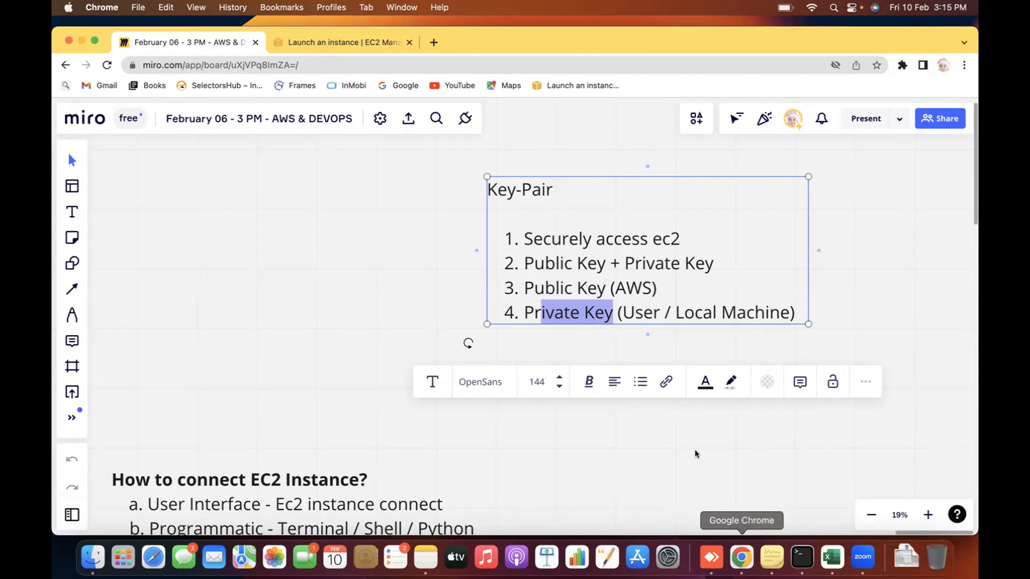
Step: Switch to the EC2 launch form, start a new key pair and name it KP-10-Feb-2023
left_click(322, 42)
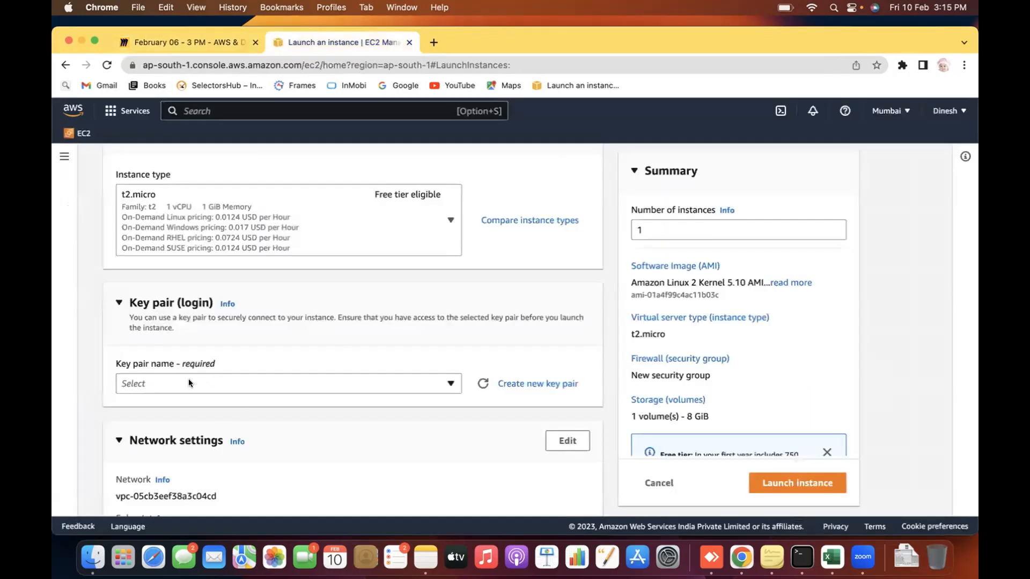
left_click(533, 384)
left_click(373, 316)
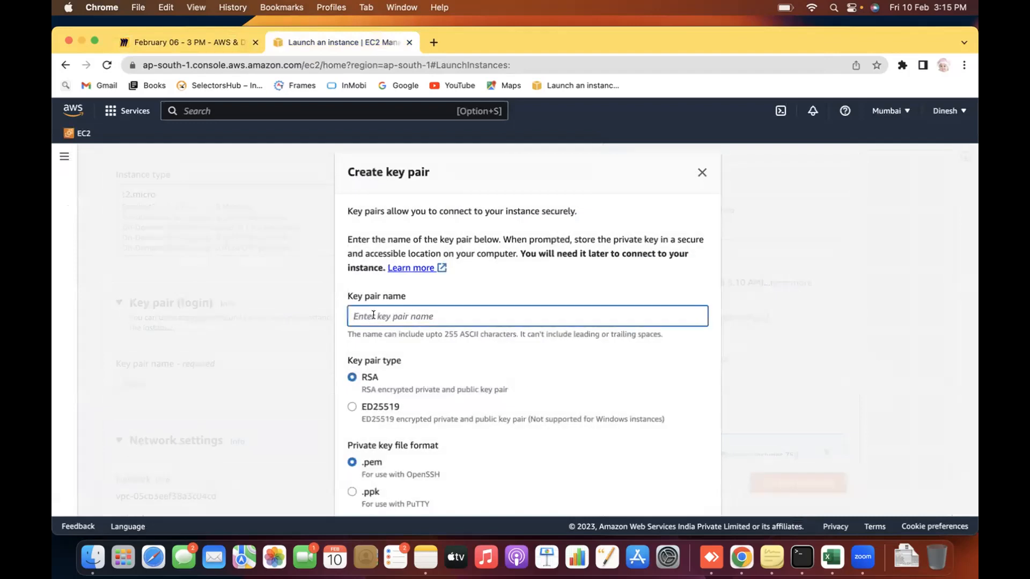
left_click_drag(356, 329, 647, 331)
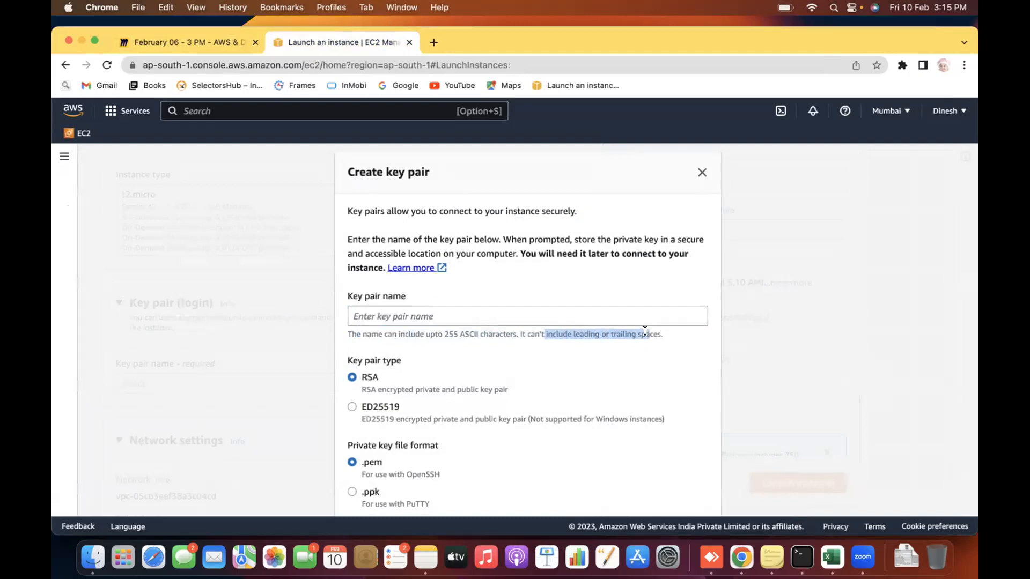
left_click(410, 316)
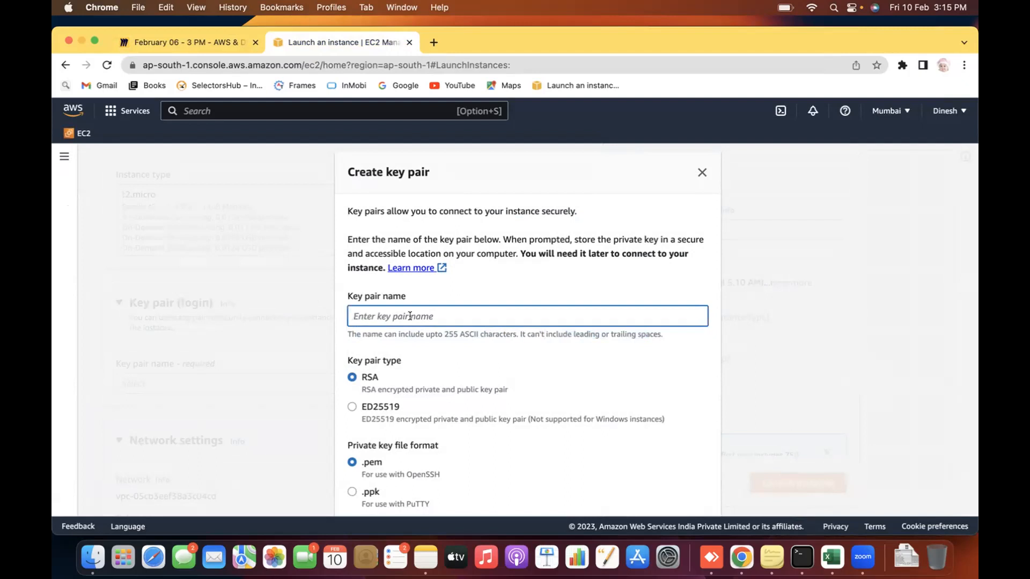
type("KP-10-Feb-2023")
triple_click(431, 315)
left_click(522, 290)
Step: Compare the .ppk and .pem private key formats, choose .pem with the RSA type, and create the key pair
scroll(523, 289, "down", 2)
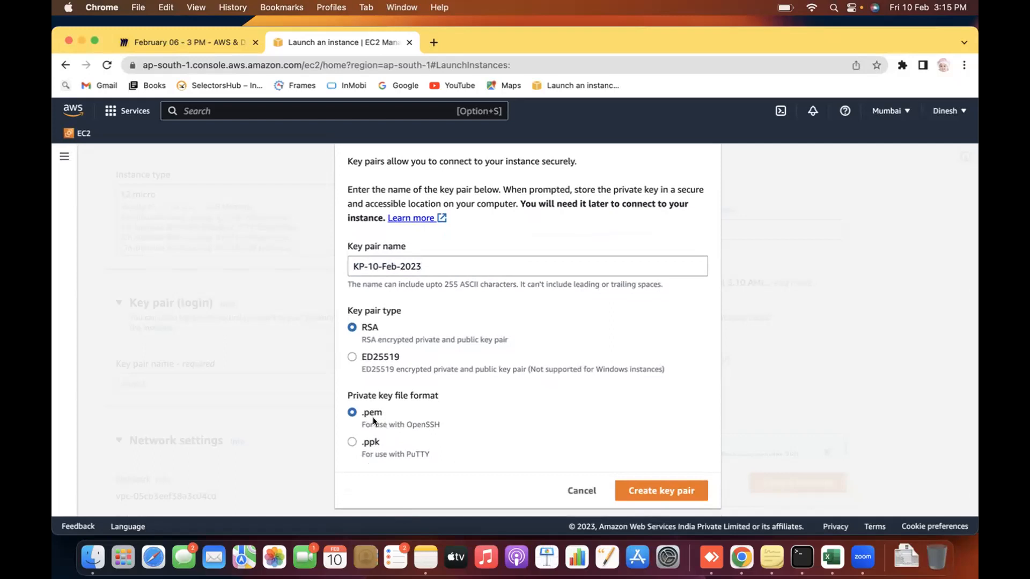
left_click_drag(387, 408, 360, 412)
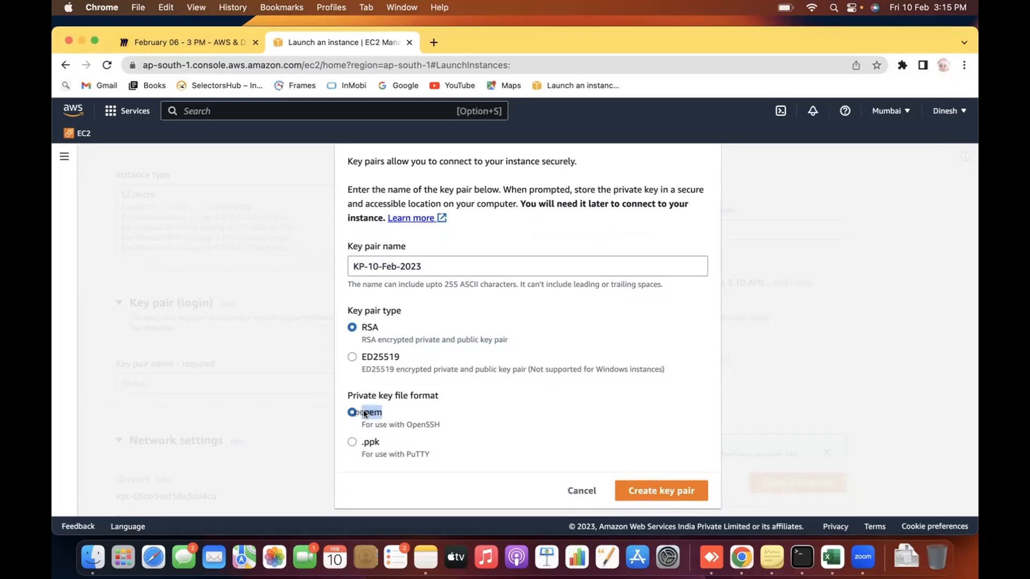
left_click(380, 441)
left_click(392, 412)
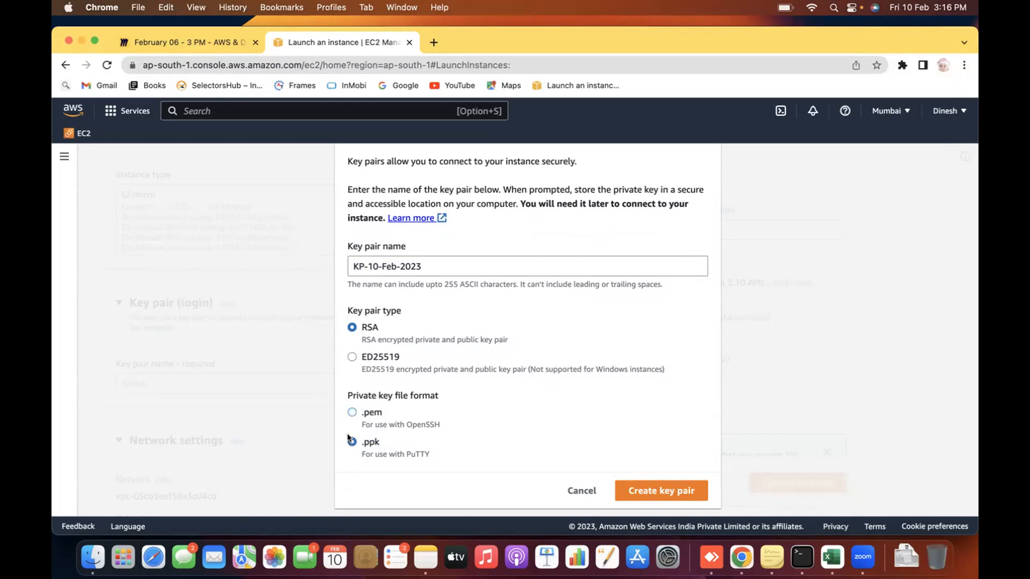
left_click(351, 412)
left_click_drag(387, 409, 360, 413)
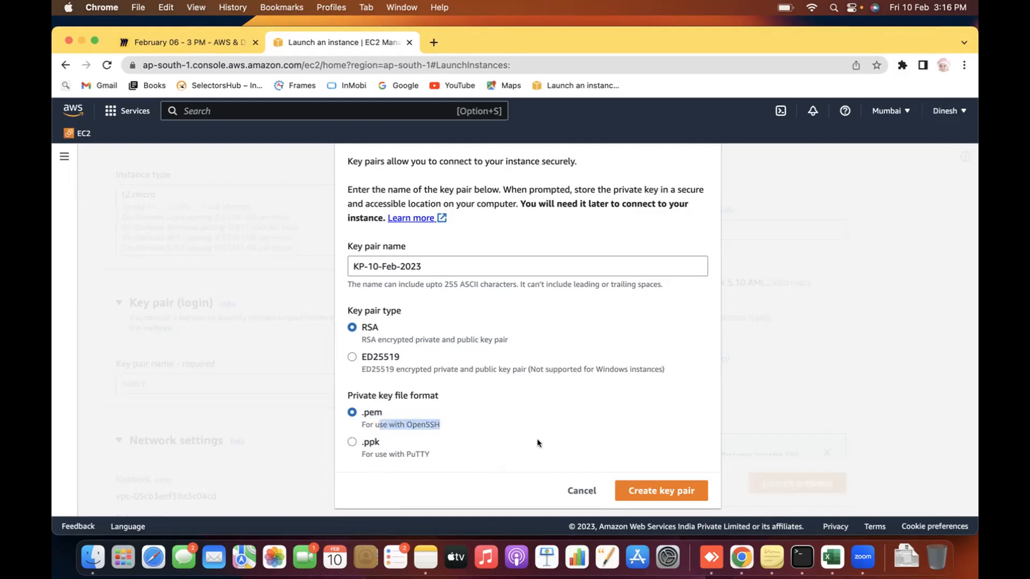
left_click(662, 489)
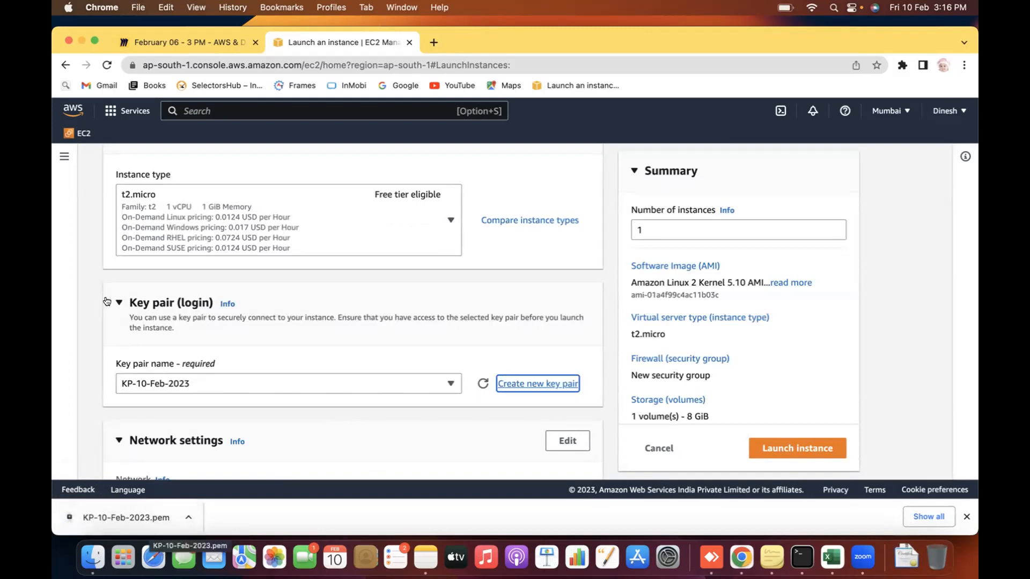
Step: Disallow SSH traffic in the new security group under the network settings and launch the instance
scroll(88, 309, "down", 3)
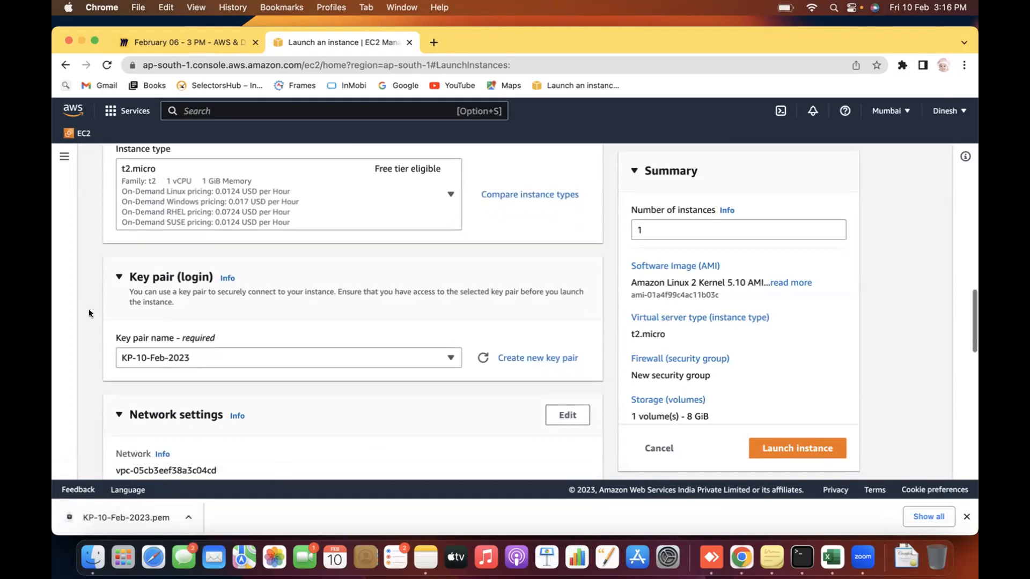
scroll(89, 309, "down", 2)
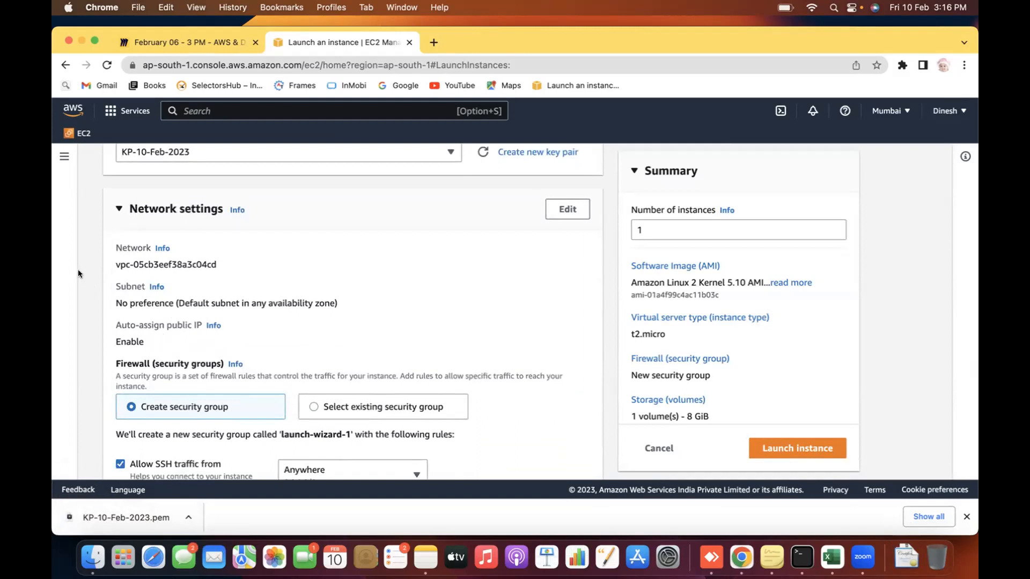
scroll(89, 278, "down", 2)
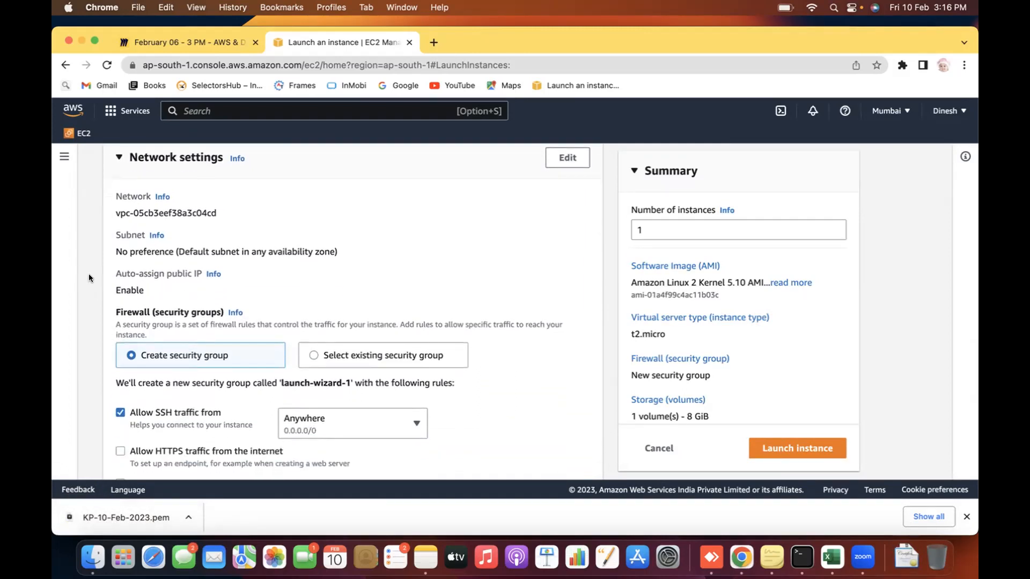
scroll(89, 274, "down", 3)
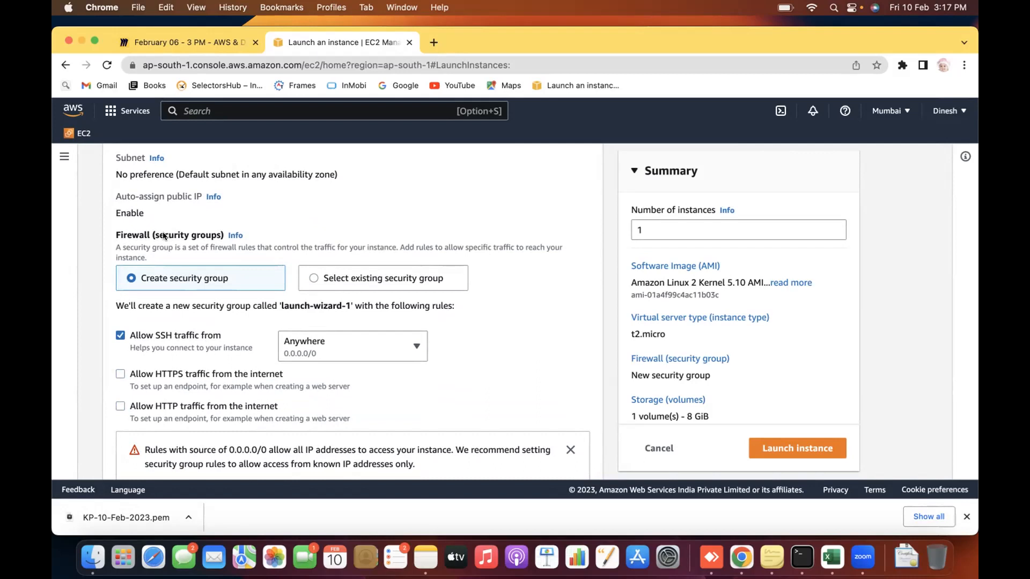
left_click(117, 337)
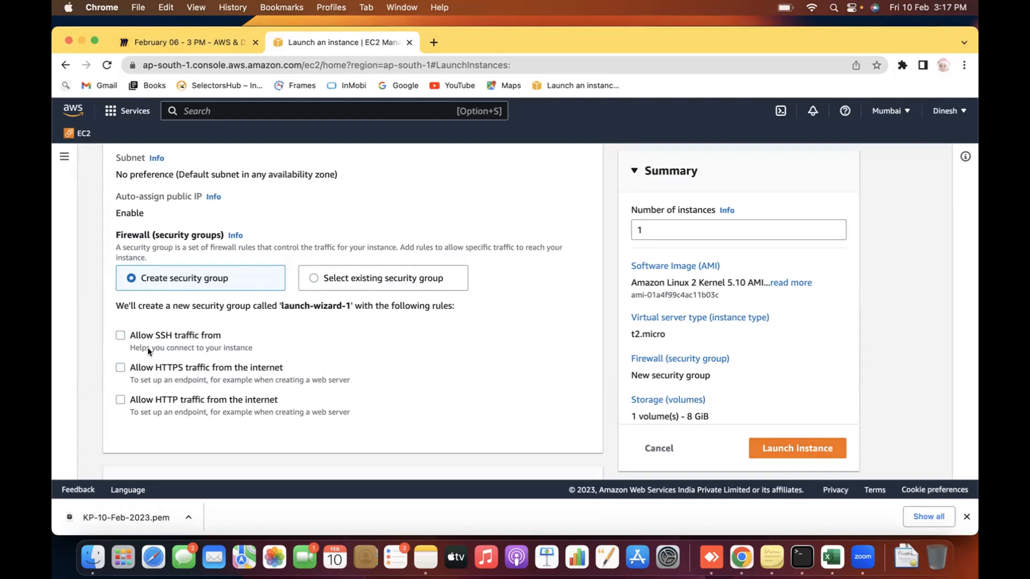
left_click(776, 451)
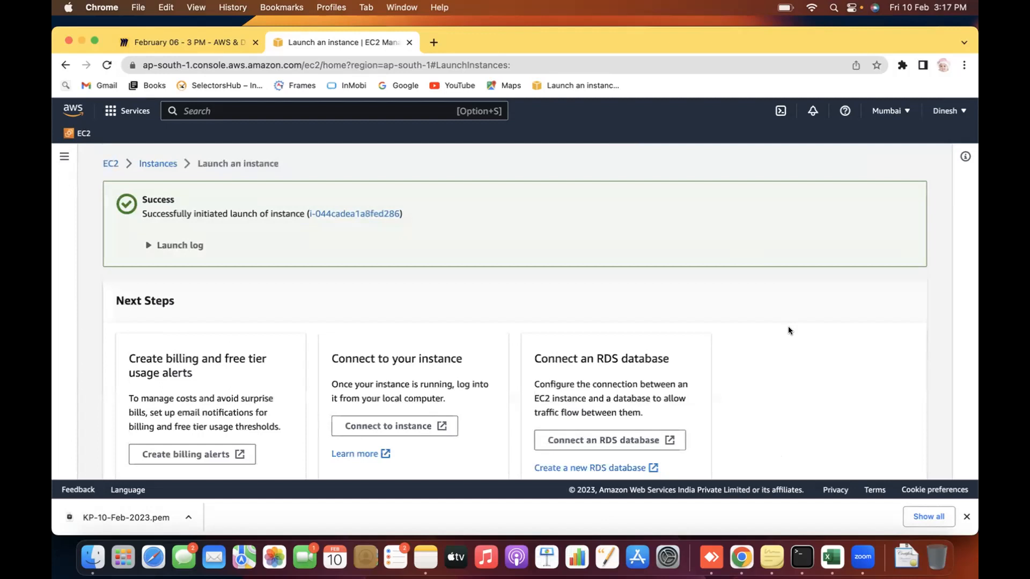
Step: Open the list of all instances and refresh it to check the state of Linux1
scroll(789, 328, "down", 3)
left_click(883, 468)
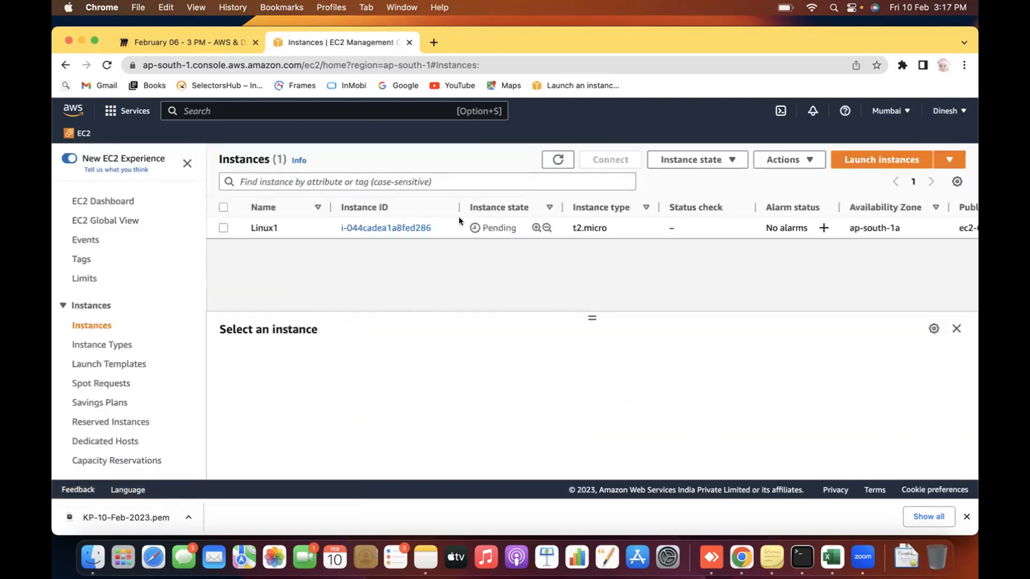
left_click(221, 228)
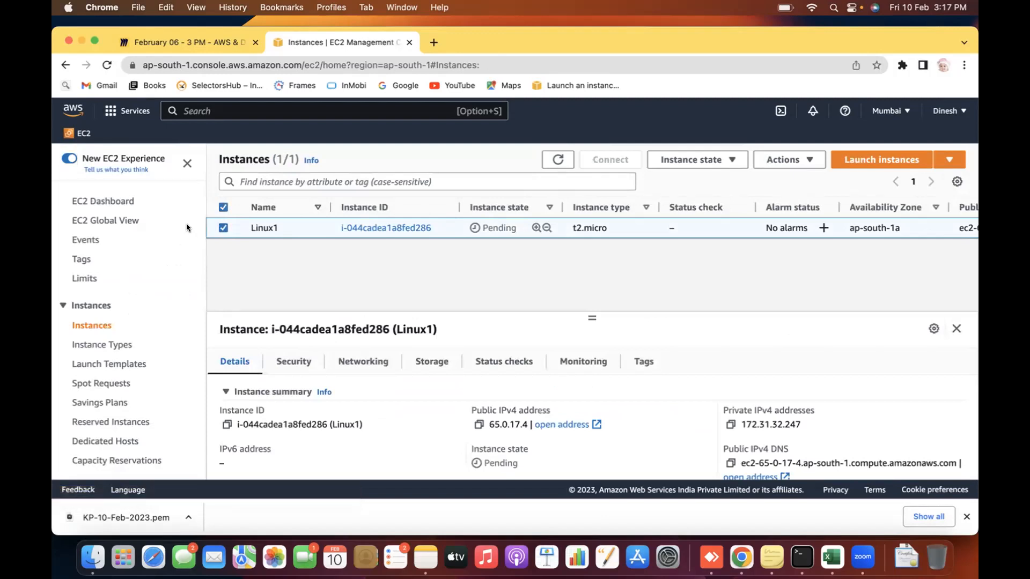
left_click(223, 207)
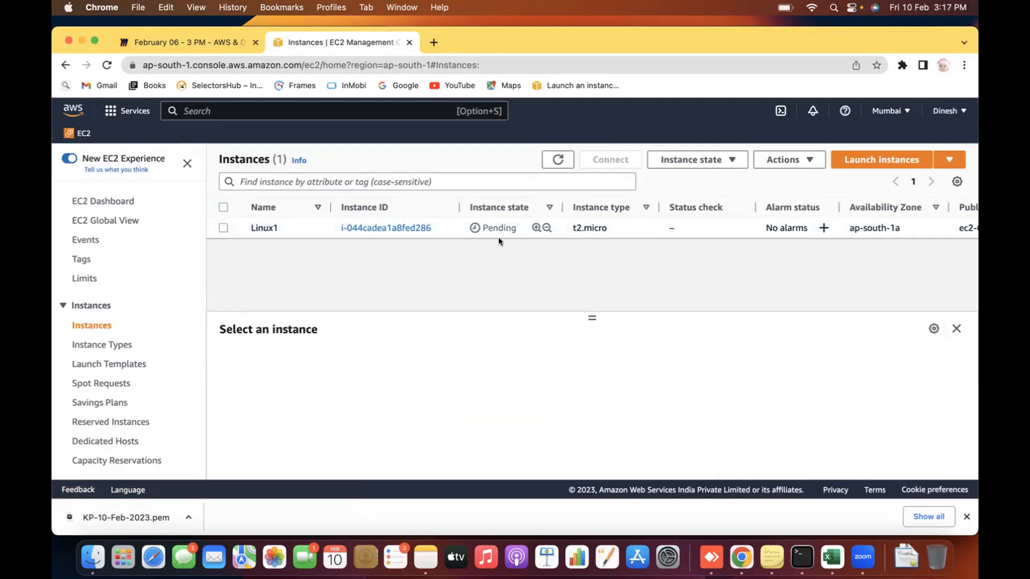
double_click(555, 161)
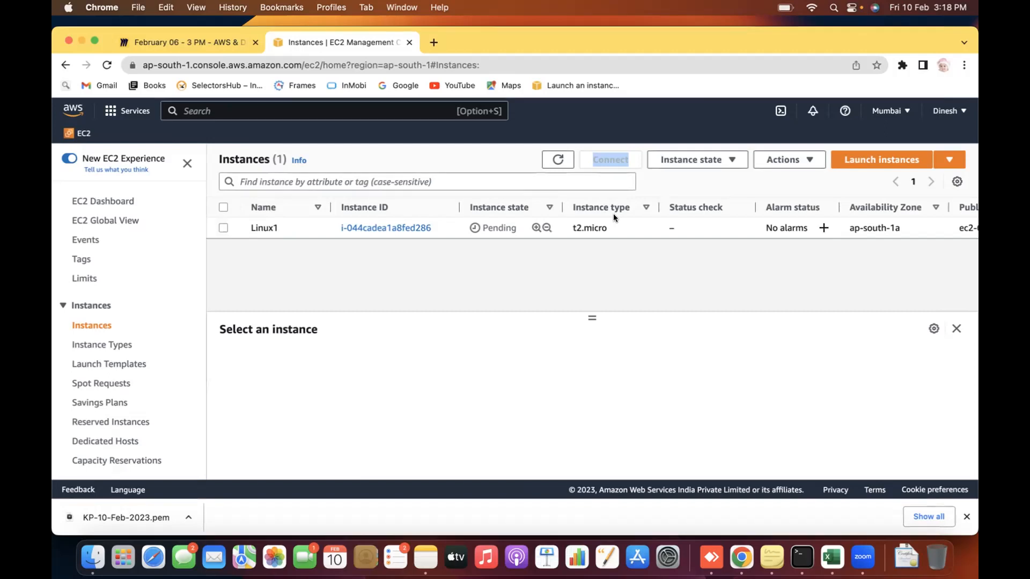
left_click(558, 160)
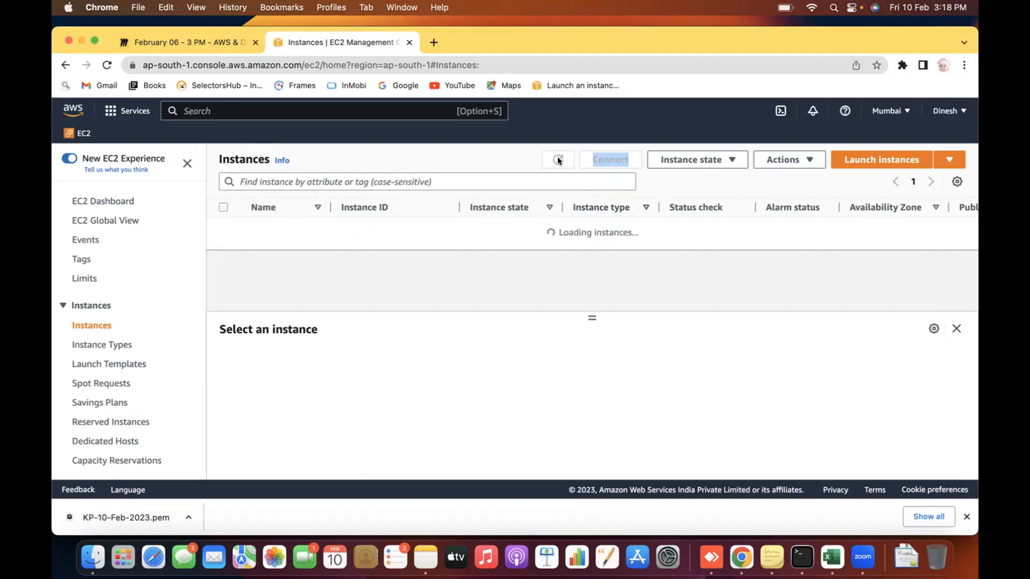
Step: Try to connect to Linux1 through EC2 Instance Connect with the user name ec2-user
left_click(221, 228)
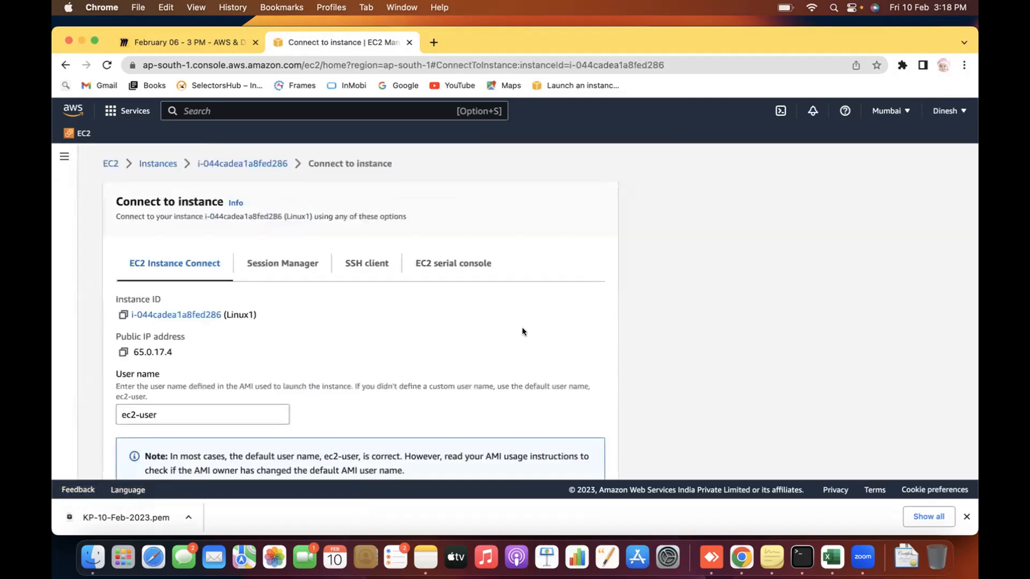
scroll(858, 318, "down", 3)
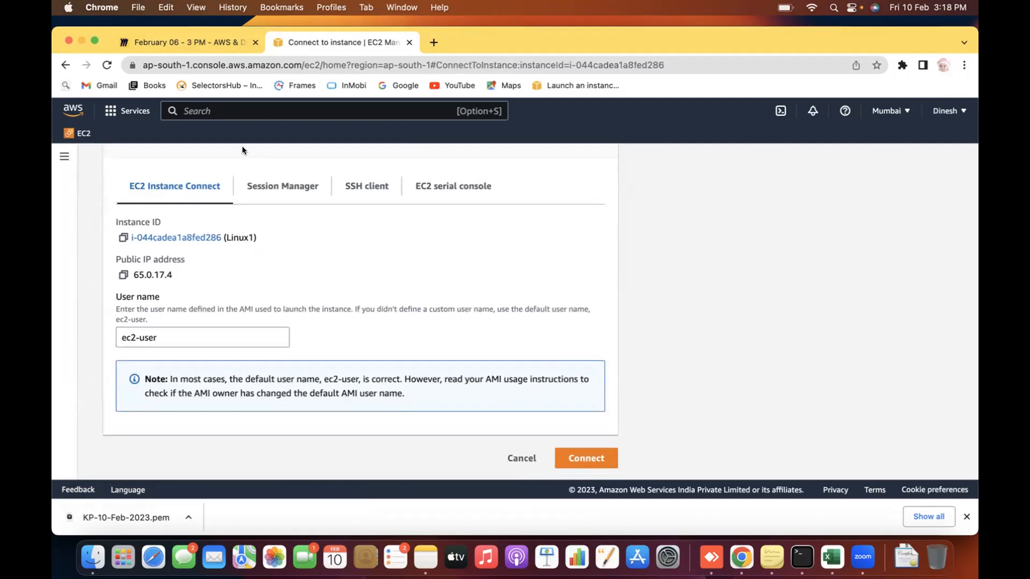
left_click(578, 462)
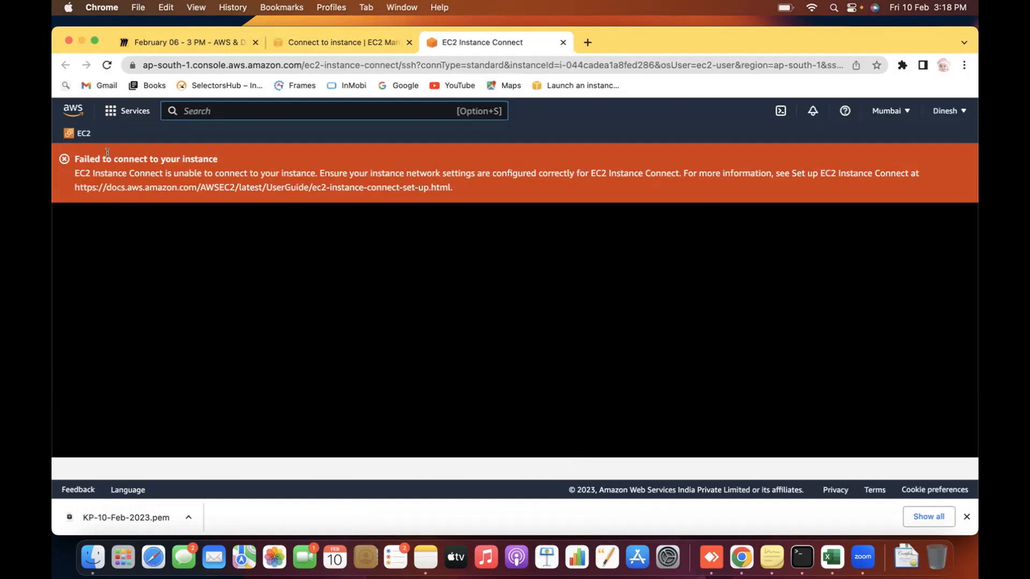
Step: Read the connection error and open its link to the EC2 Instance Connect setup guide in a new browser tab
left_click_drag(118, 152, 209, 151)
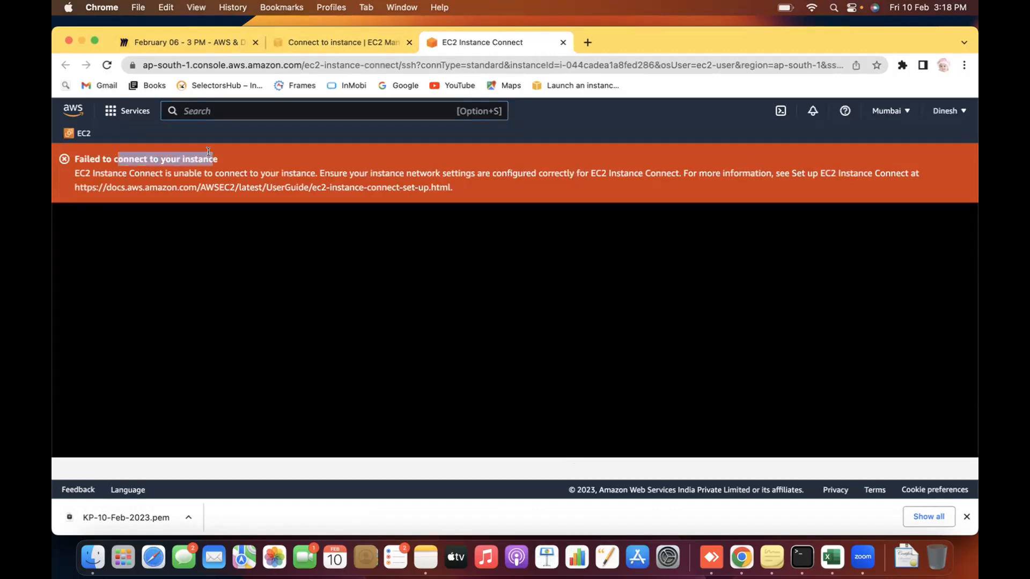
left_click_drag(146, 173, 312, 171)
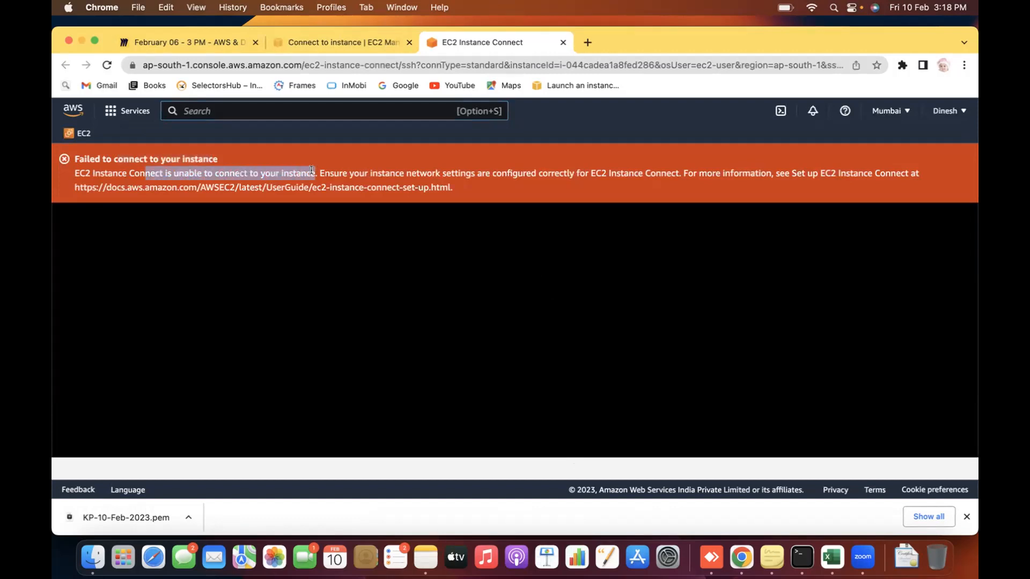
left_click_drag(400, 173, 570, 173)
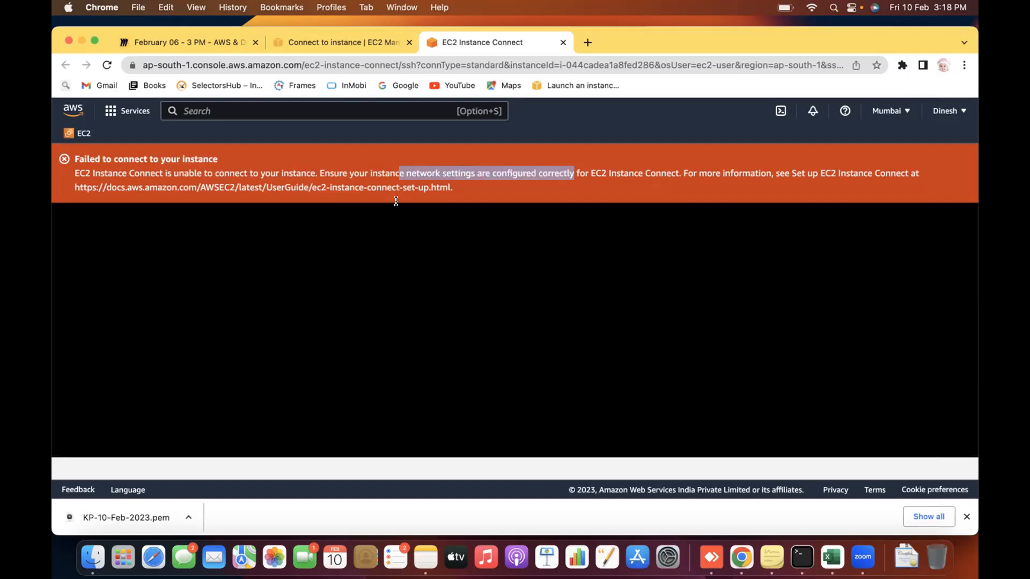
left_click_drag(458, 188, 71, 185)
key("super+c")
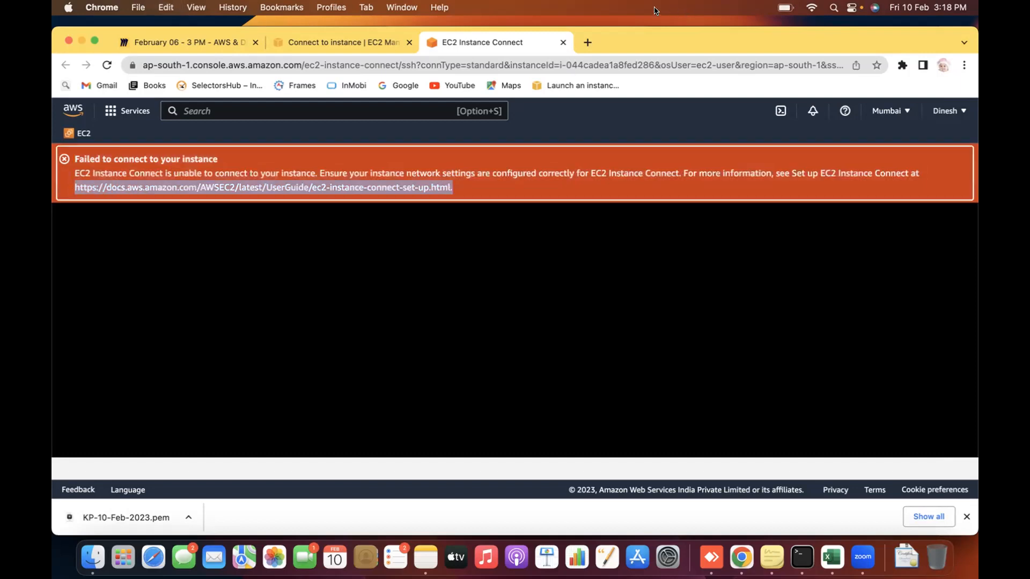
left_click(586, 41)
key("super+v")
key("Return")
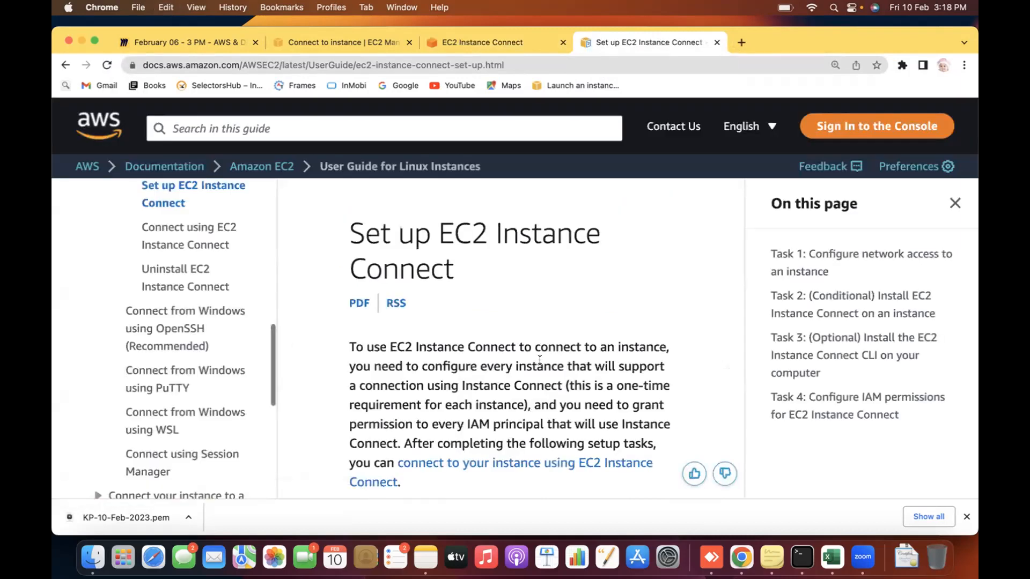
Step: Examine the setup tasks, SSH authentication limitations and installation prerequisites in the EC2 Instance Connect guide, and close it
scroll(582, 263, "down", 6)
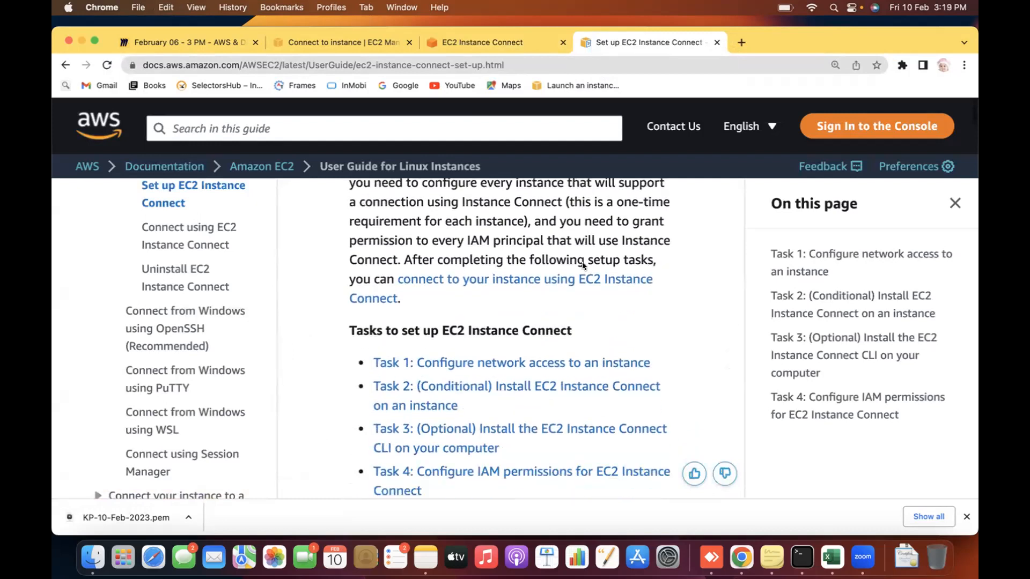
scroll(582, 264, "down", 3)
scroll(583, 264, "up", 5)
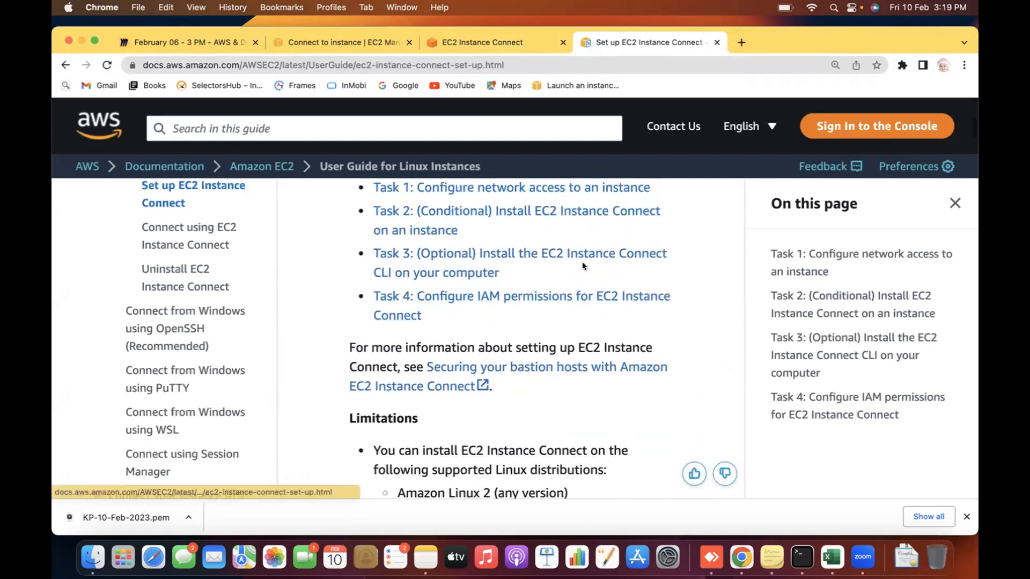
scroll(584, 266, "up", 1)
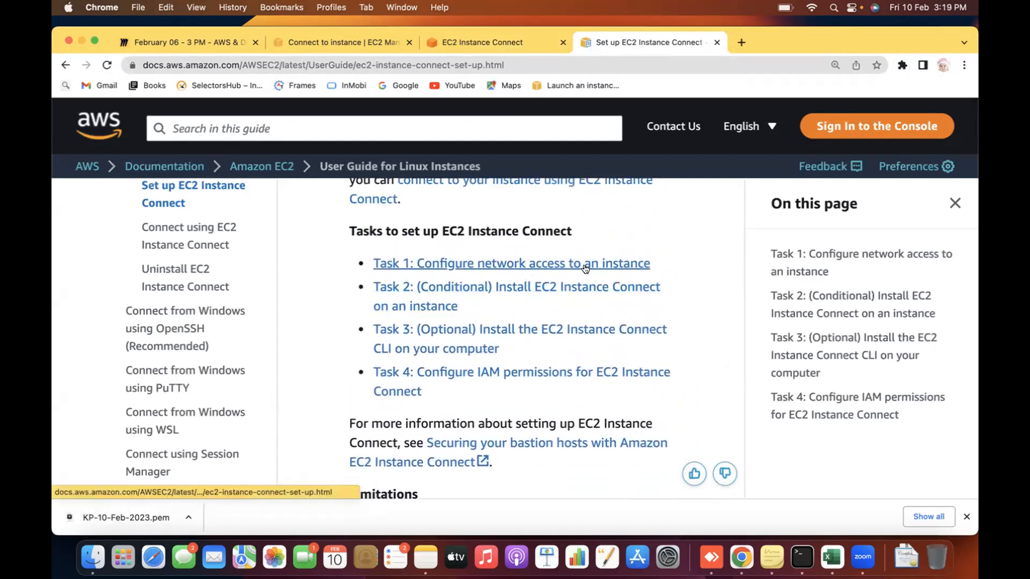
scroll(585, 269, "down", 2)
scroll(584, 267, "down", 8)
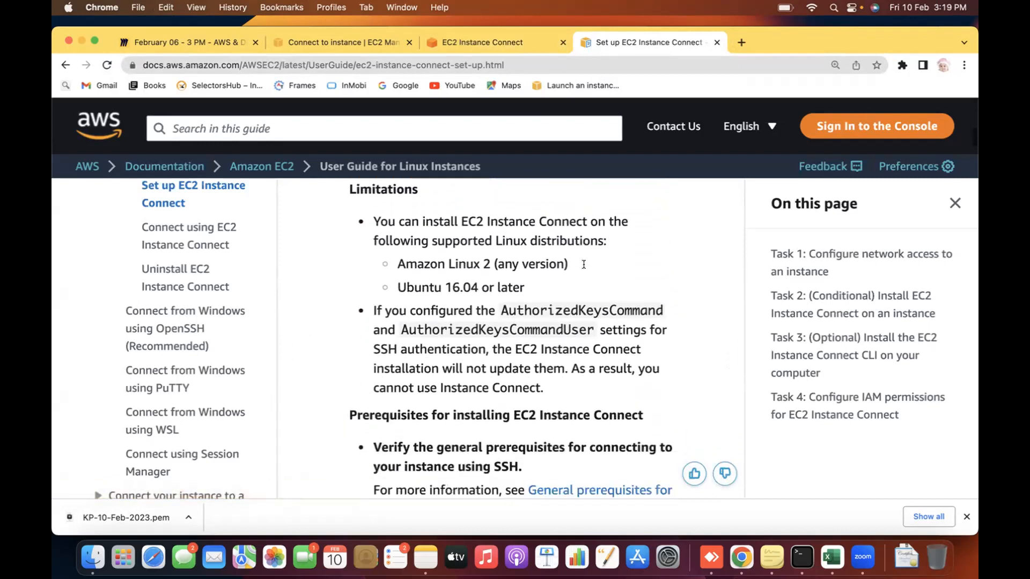
scroll(583, 264, "down", 1)
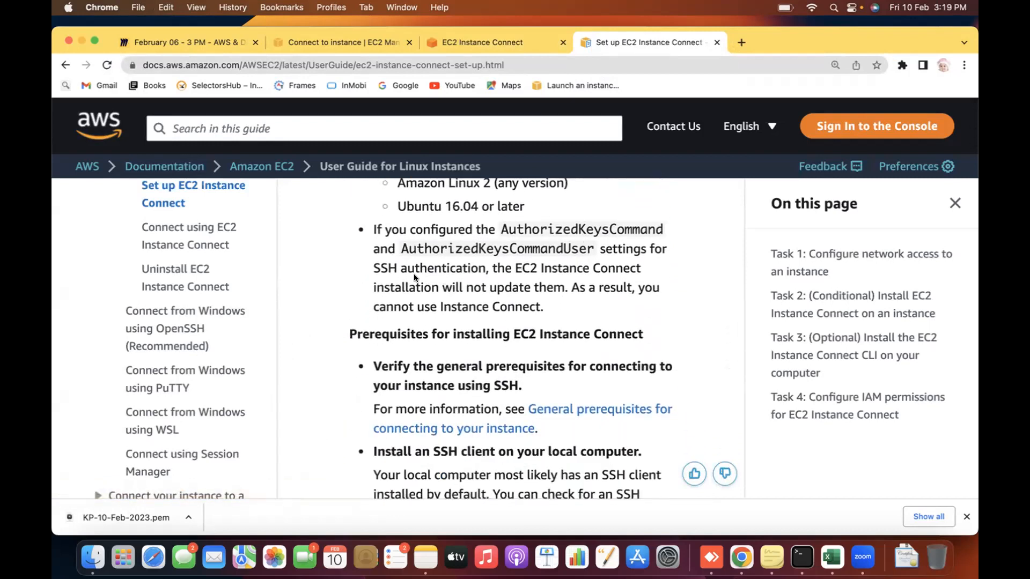
left_click_drag(411, 231, 593, 311)
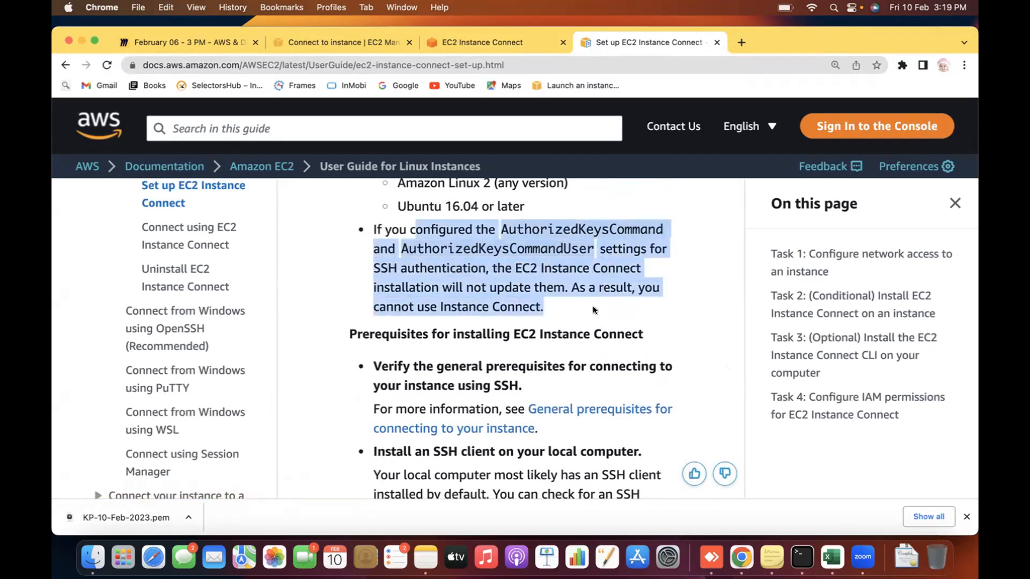
left_click(532, 306)
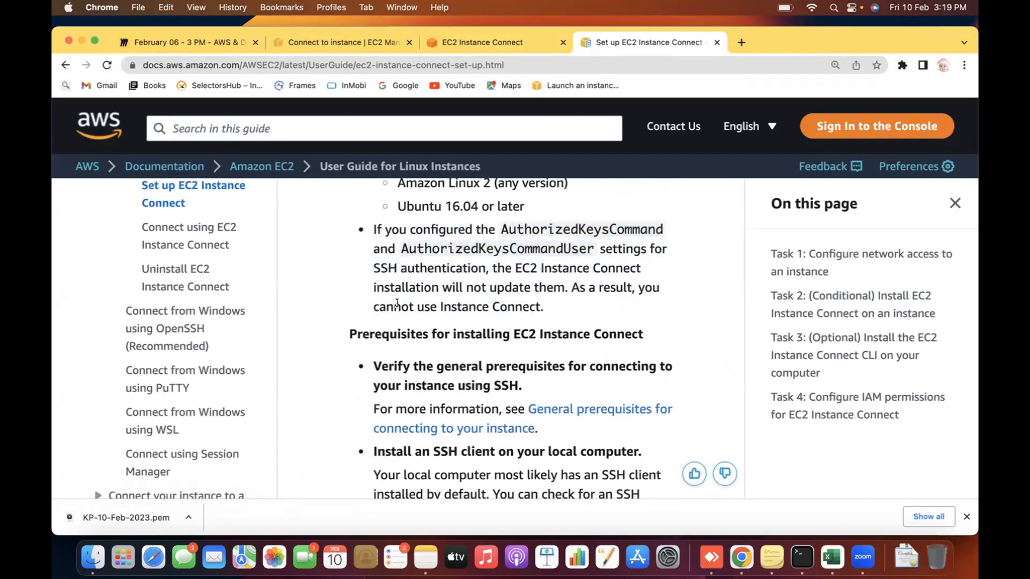
left_click_drag(399, 305, 516, 304)
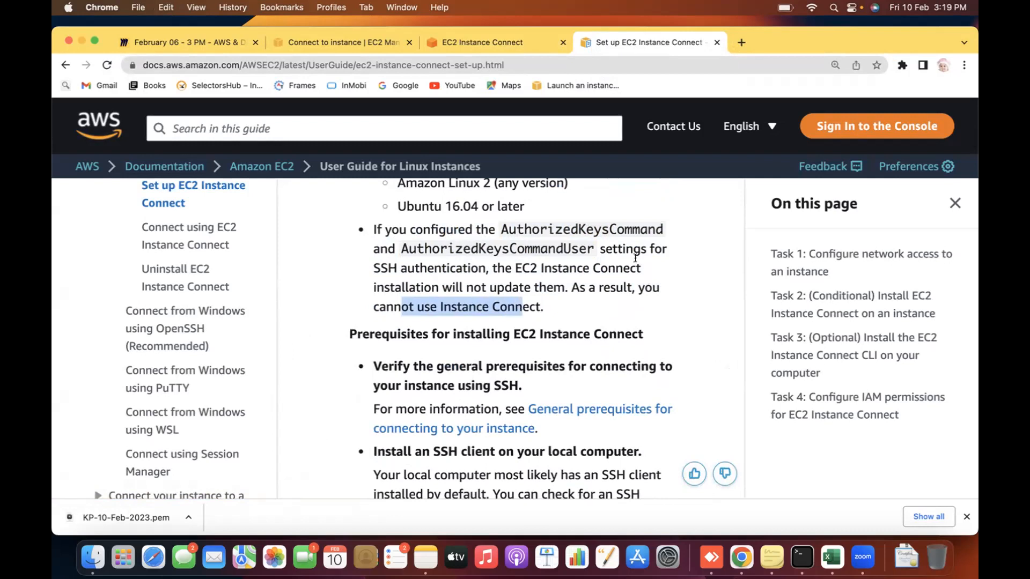
left_click(599, 241)
left_click_drag(598, 241, 635, 304)
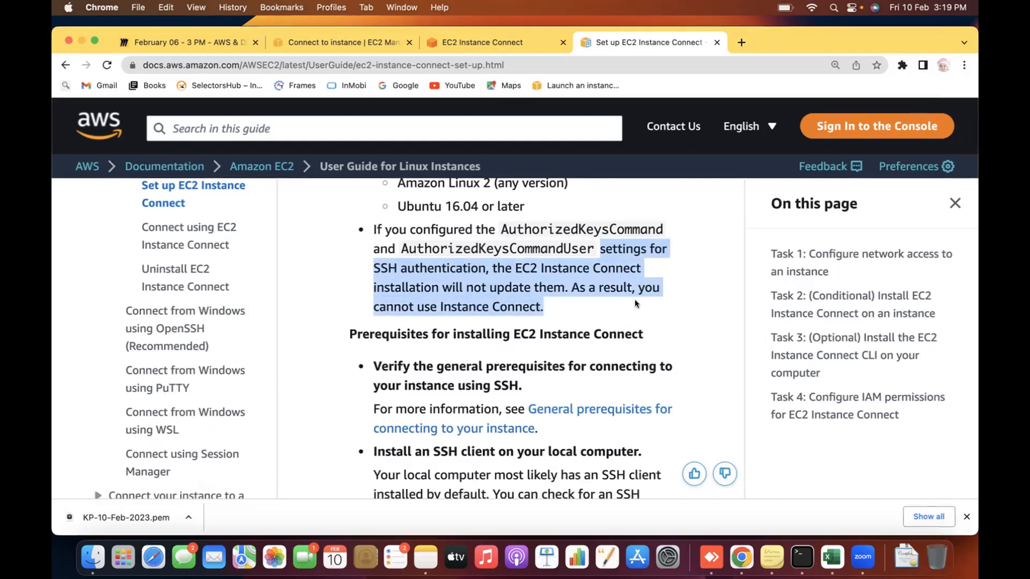
left_click_drag(374, 366, 520, 378)
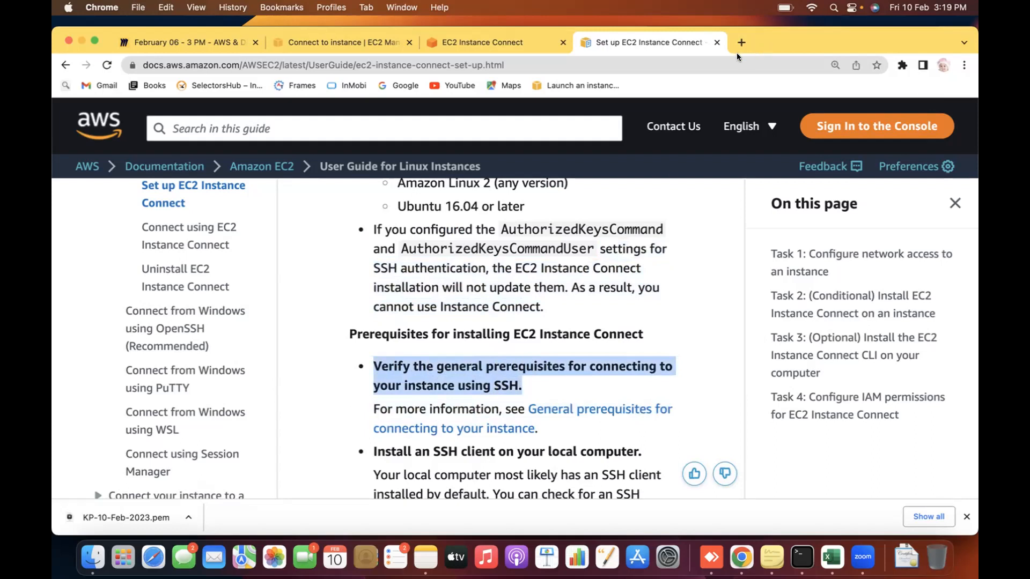
left_click(717, 43)
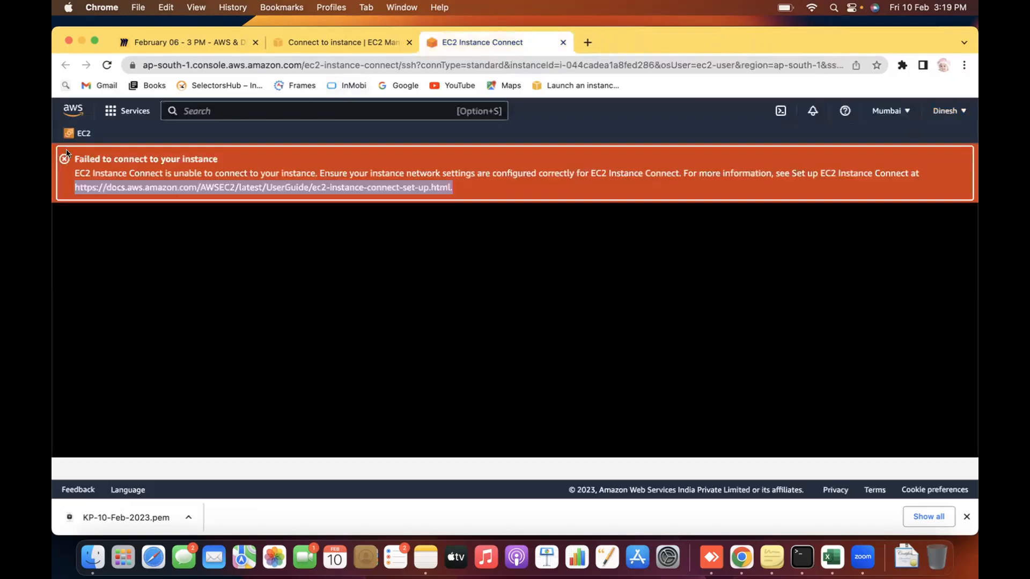
Step: Return to the list of running instances, select Linux1 and display its security details
left_click(81, 133)
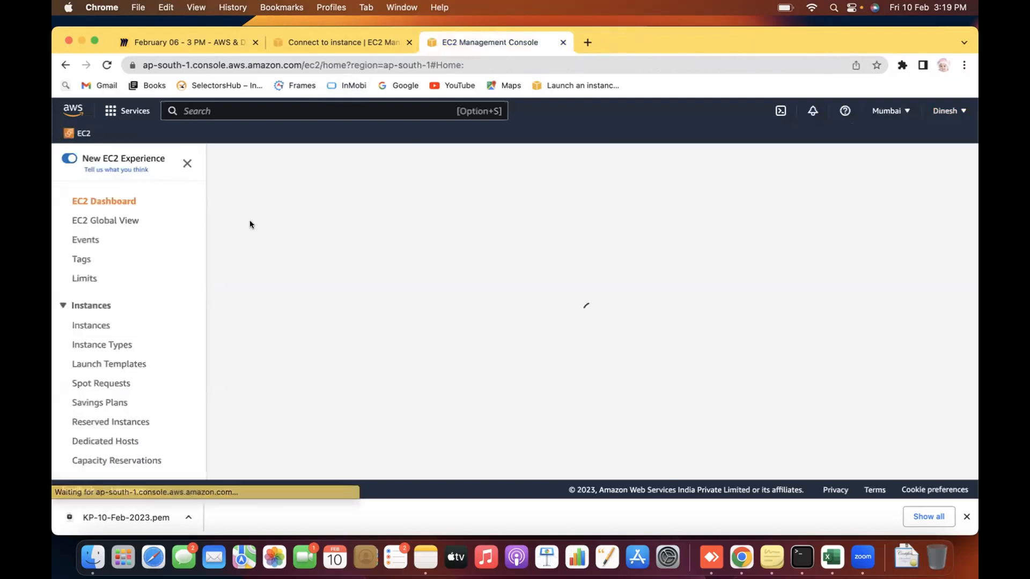
left_click(289, 239)
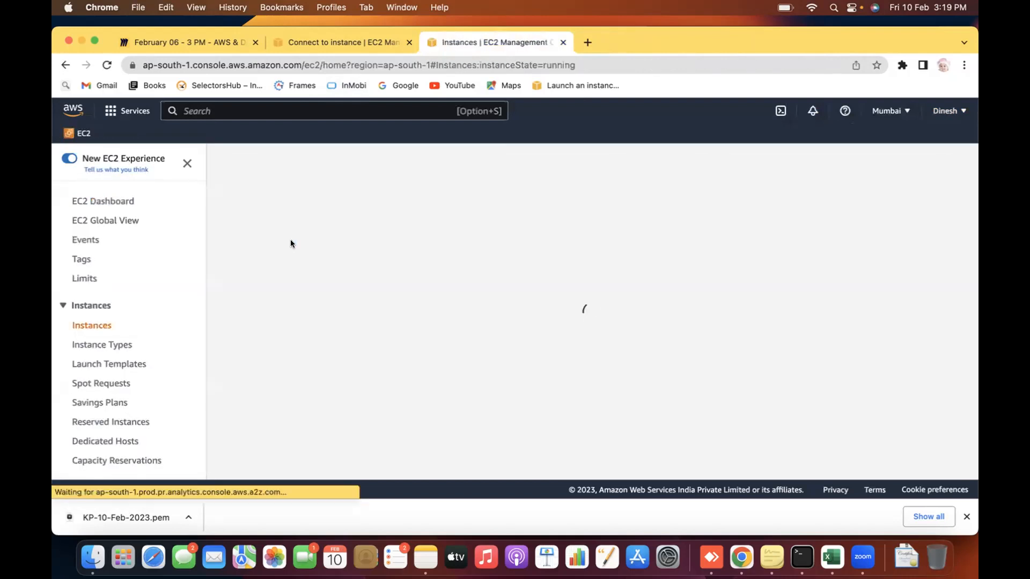
left_click(224, 250)
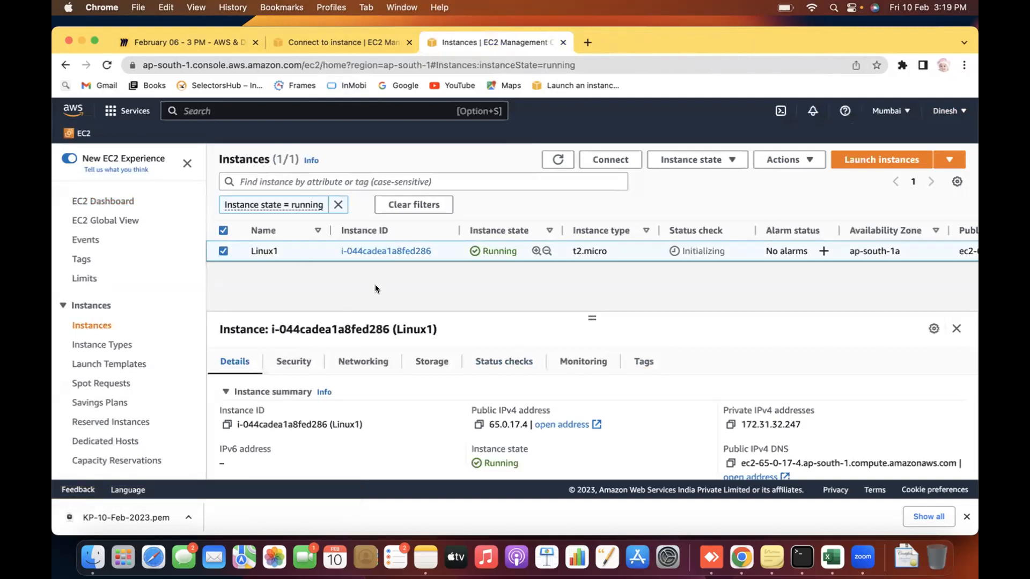
scroll(375, 284, "down", 1)
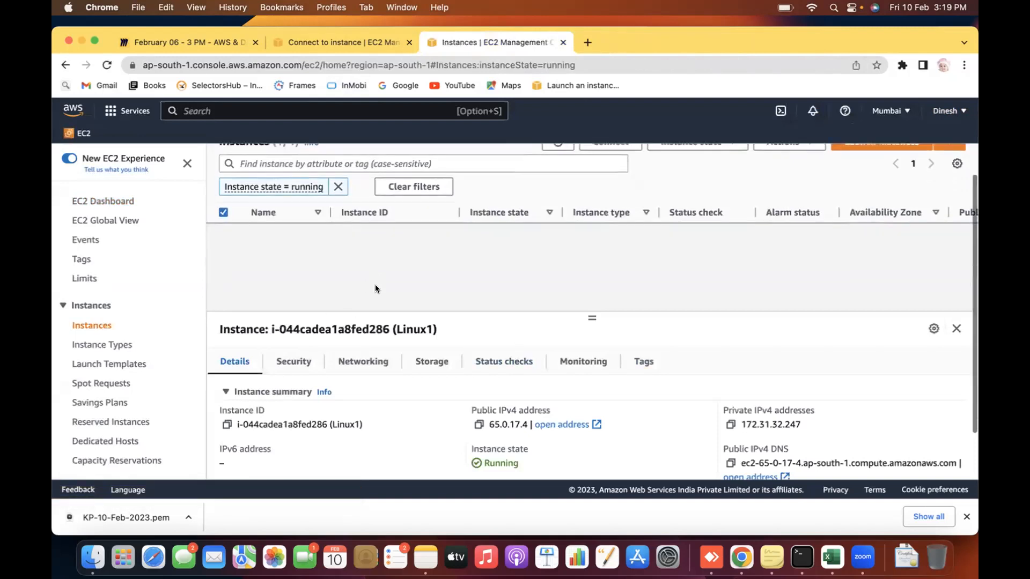
left_click(295, 363)
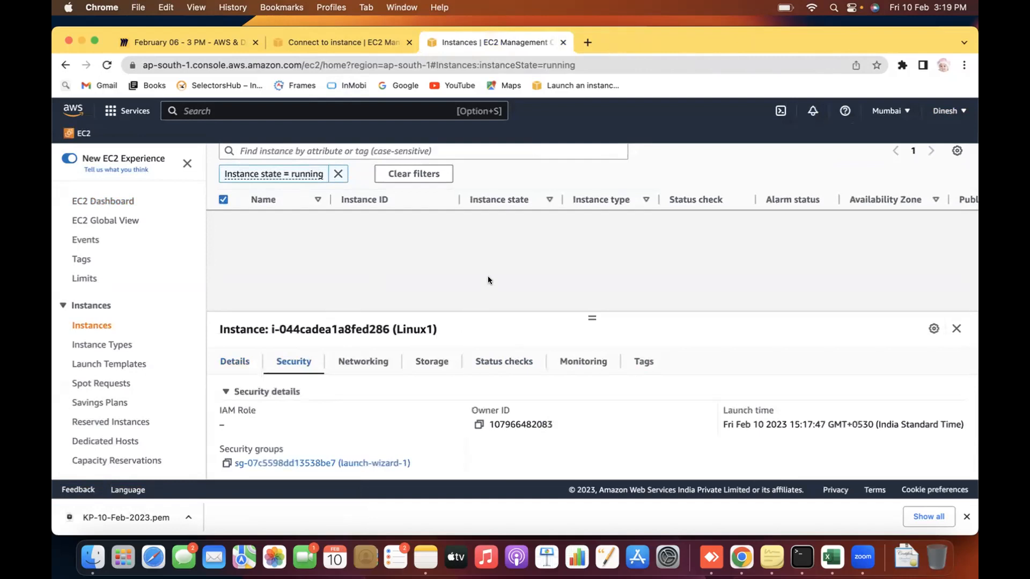
Step: Open Linux1's security group launch-wizard-1 and bring up its inbound rules for editing
scroll(488, 276, "down", 1)
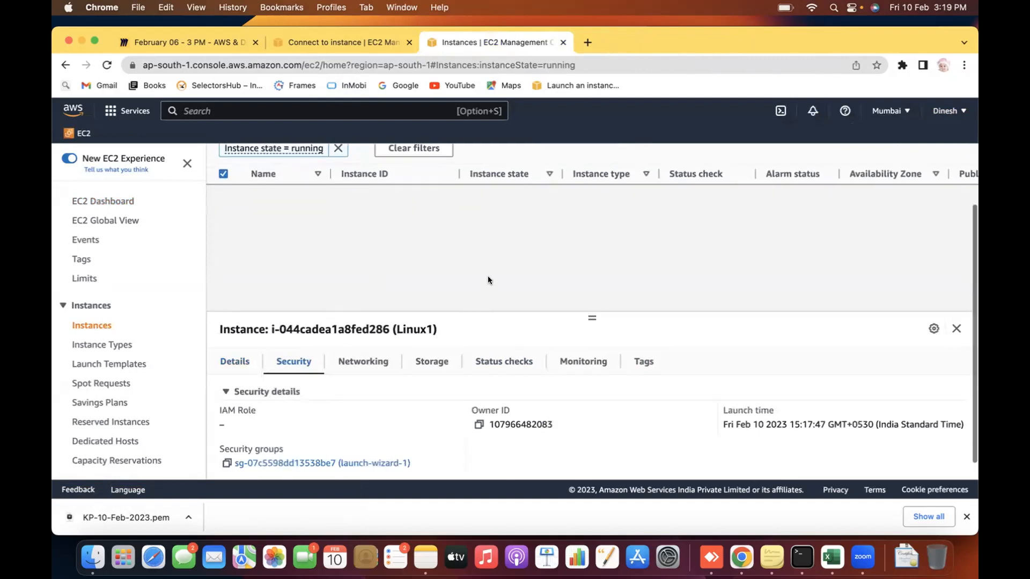
left_click(351, 464)
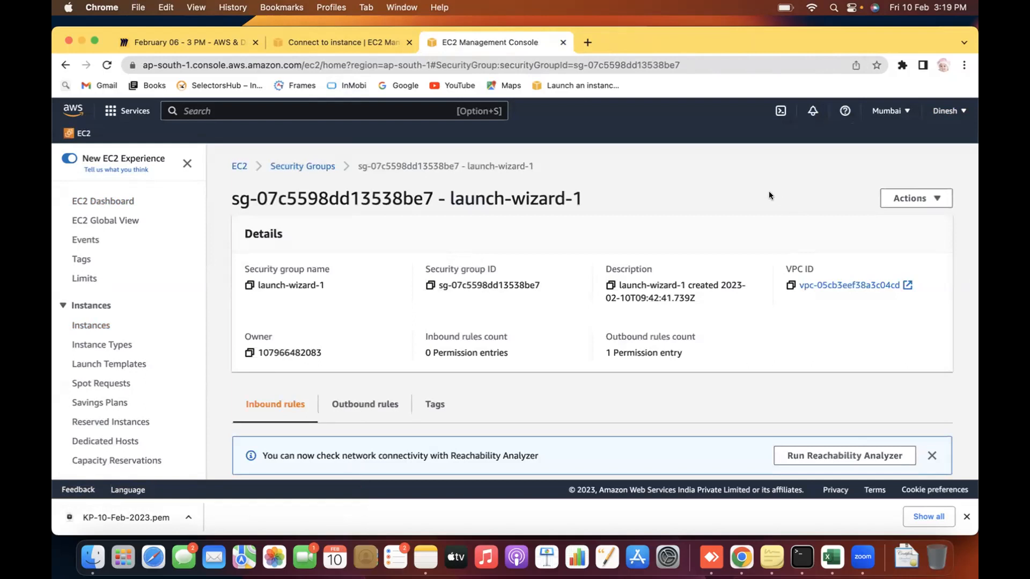
scroll(768, 191, "down", 5)
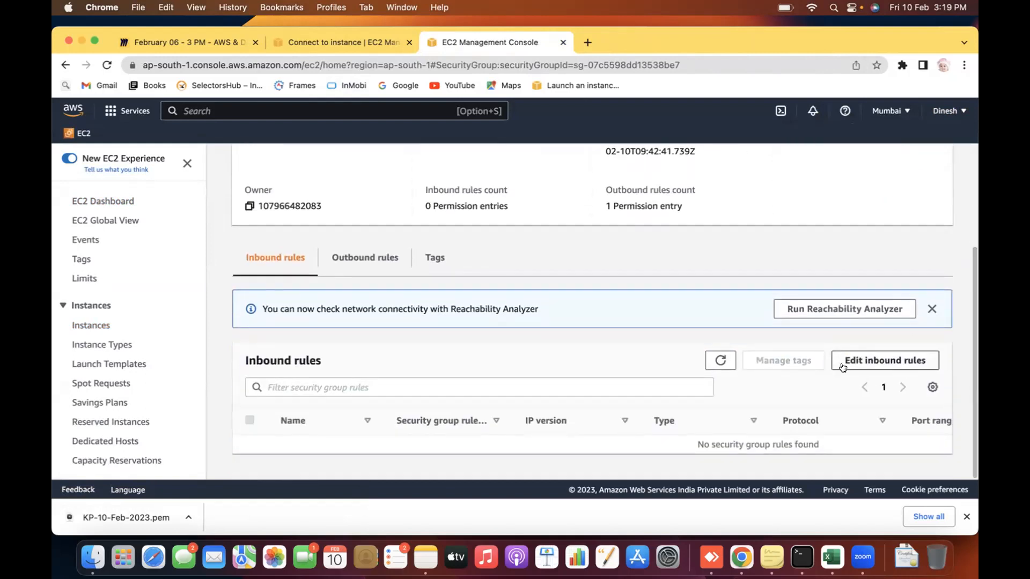
left_click(882, 363)
Step: Add an inbound rule of type SSH with source Anywhere-IPv4 to launch-wizard-1 and save the rules
left_click(119, 350)
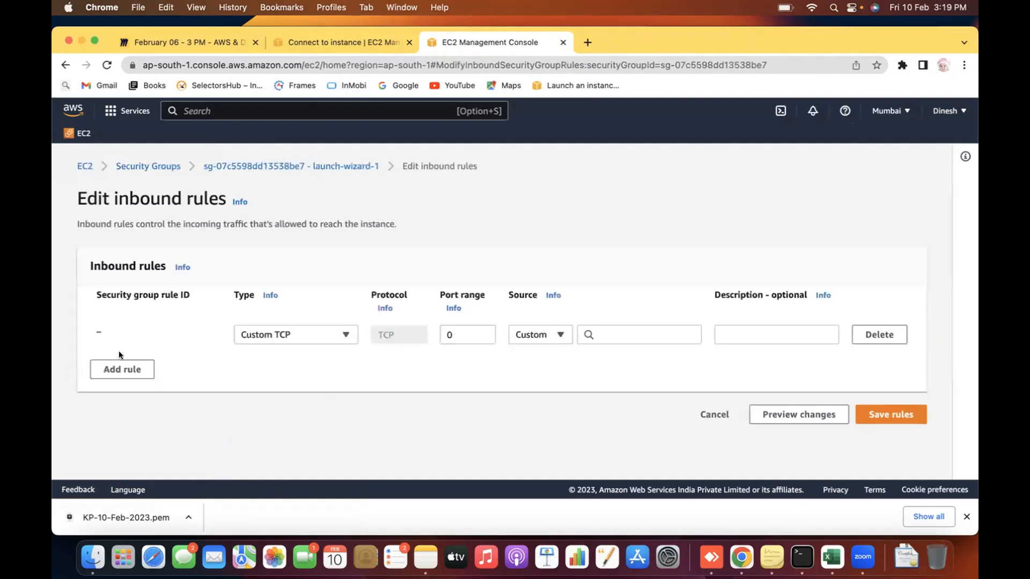
left_click(285, 334)
type("a")
key("BackSpace")
type("ssh")
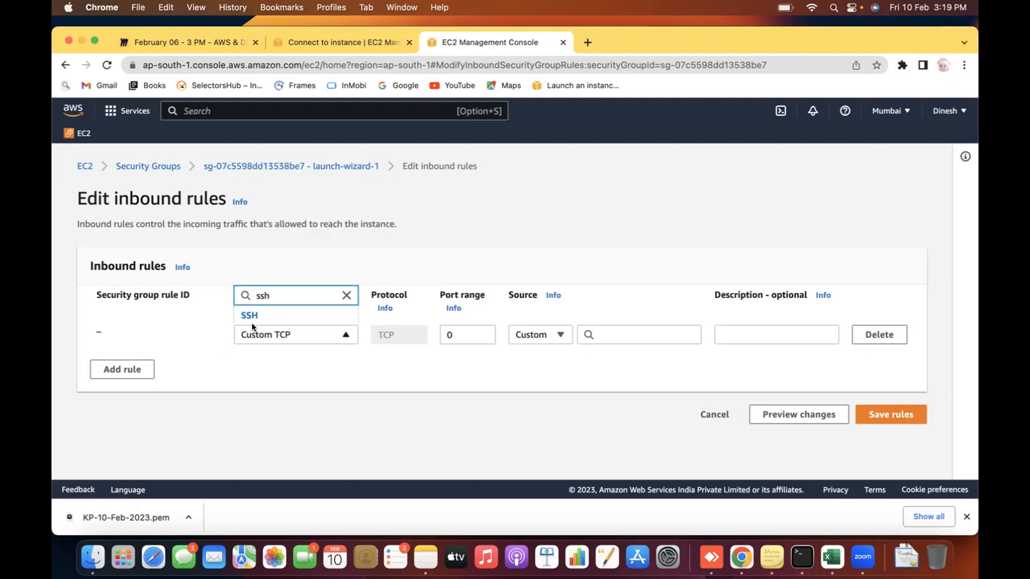
left_click(263, 312)
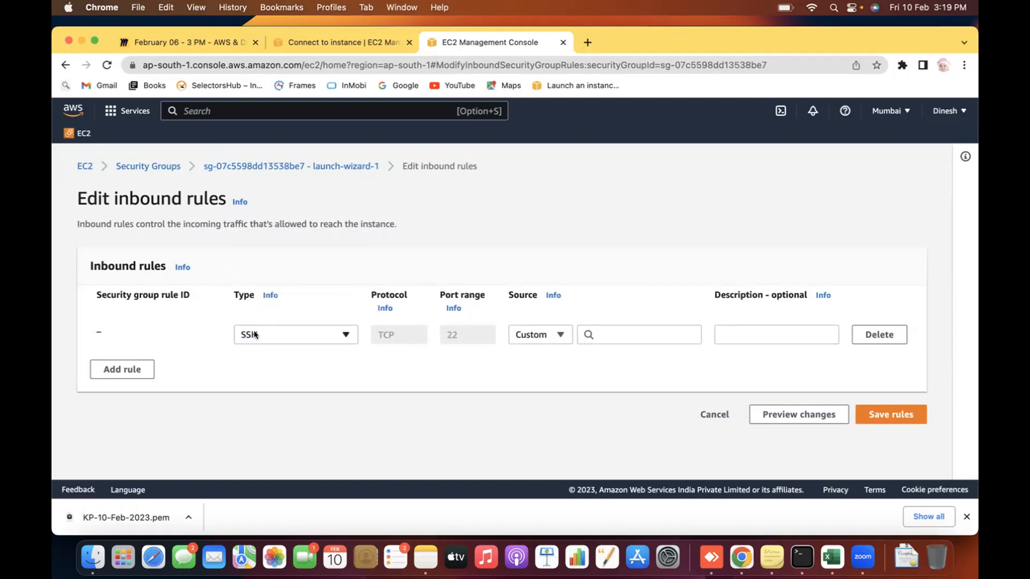
left_click(548, 328)
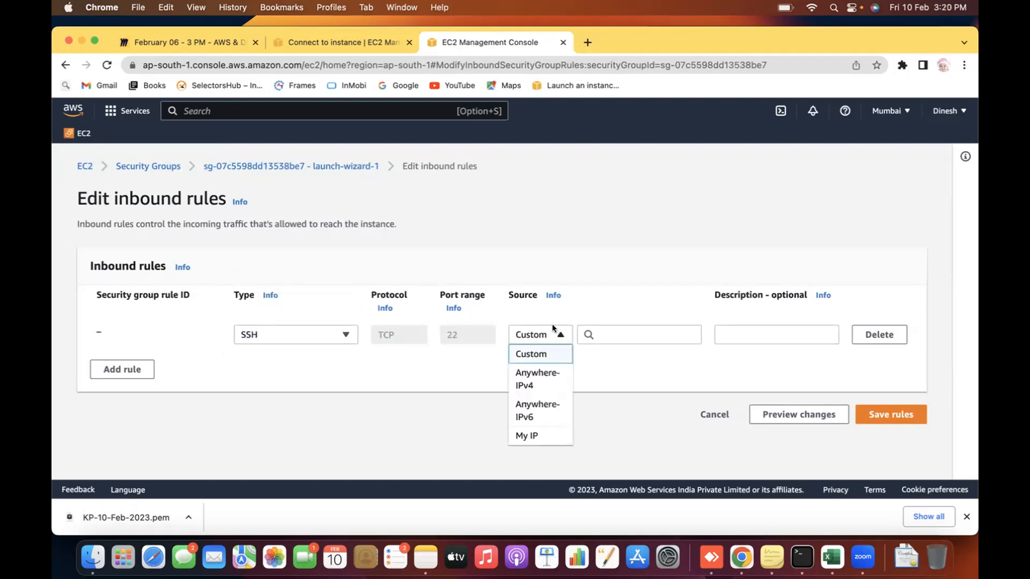
left_click(537, 381)
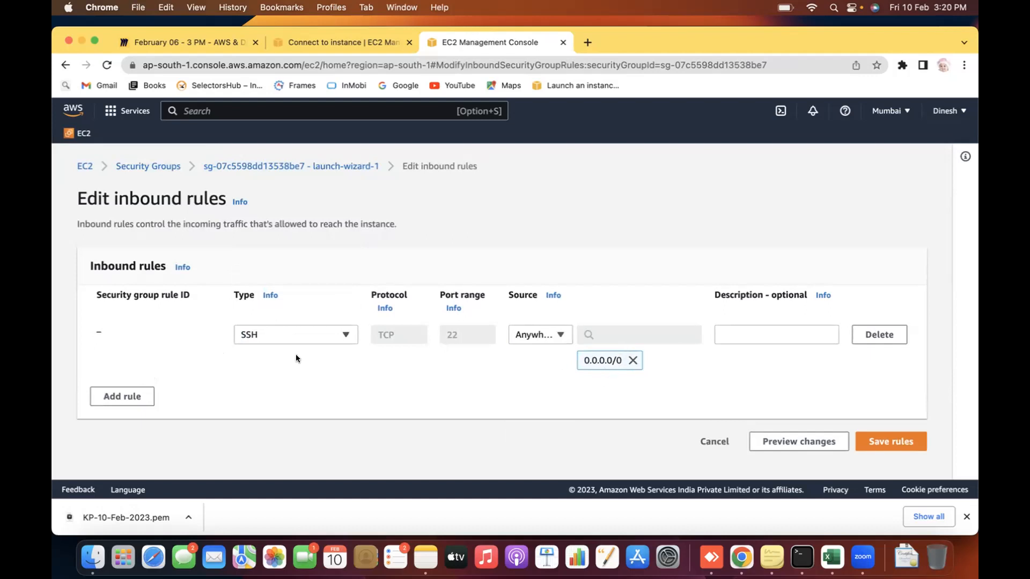
left_click(881, 441)
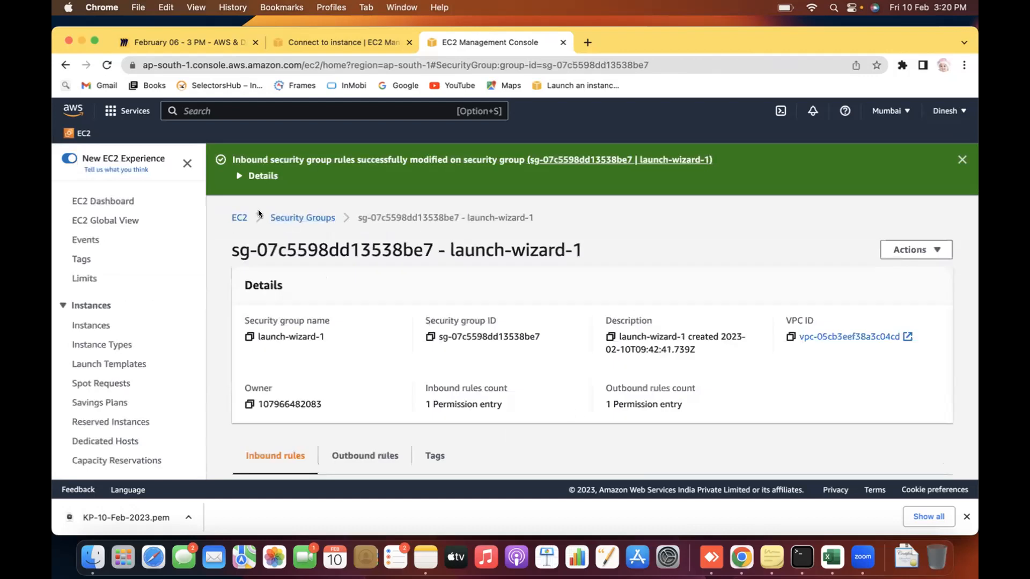
Step: Connect to the running instance Linux1 through EC2 Instance Connect as ec2-user, and close the terminal session
left_click(239, 218)
left_click(274, 237)
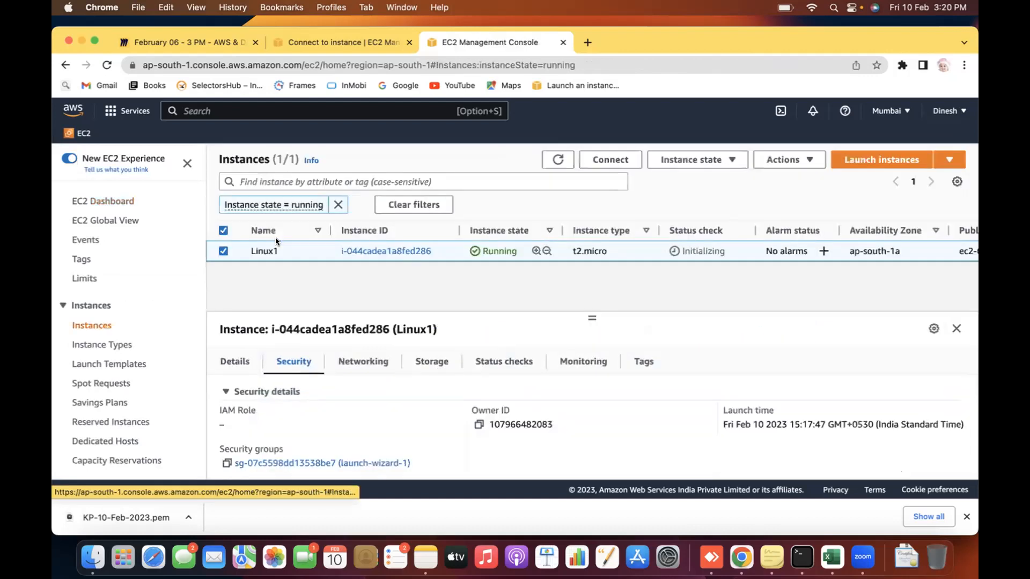
left_click(610, 159)
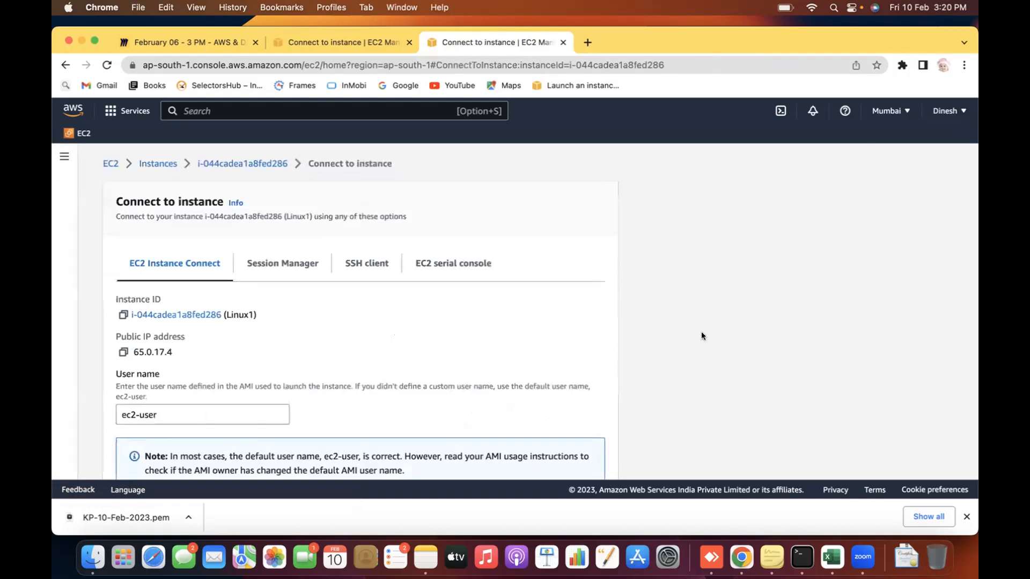
scroll(746, 321, "down", 3)
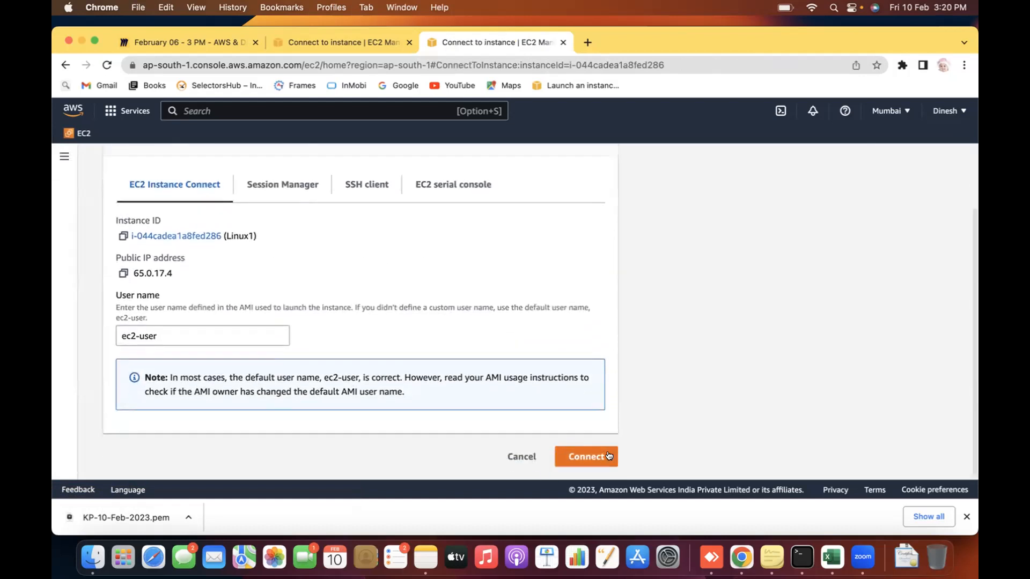
left_click(609, 456)
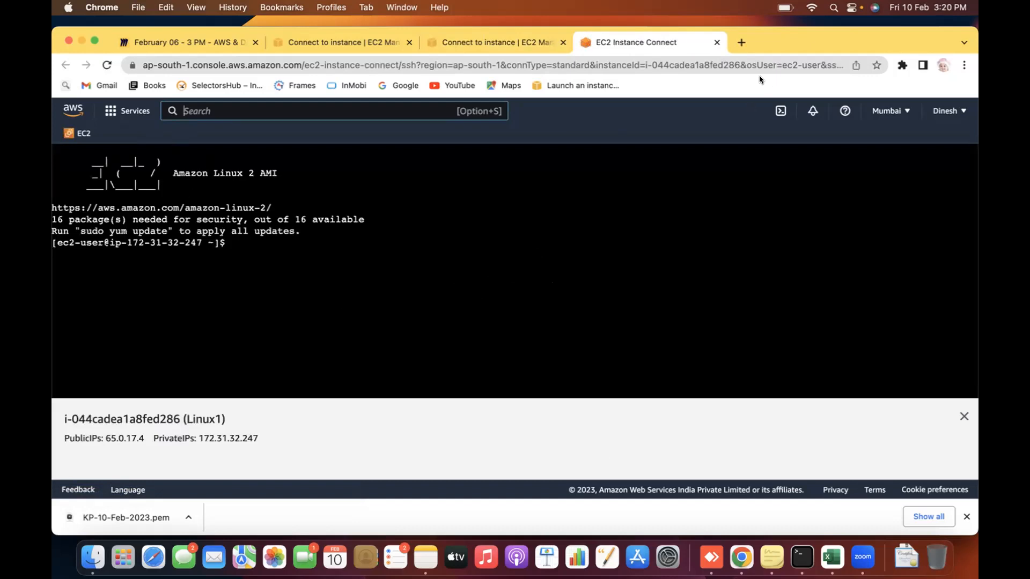
left_click(716, 42)
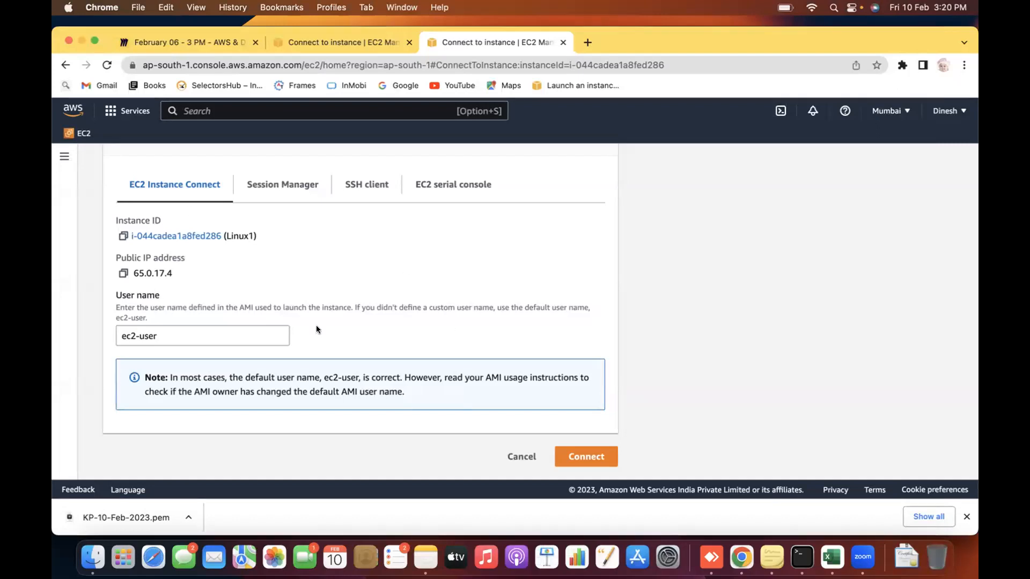
Step: Return to the instance list and stop Linux1, confirming the stop request
left_click(517, 457)
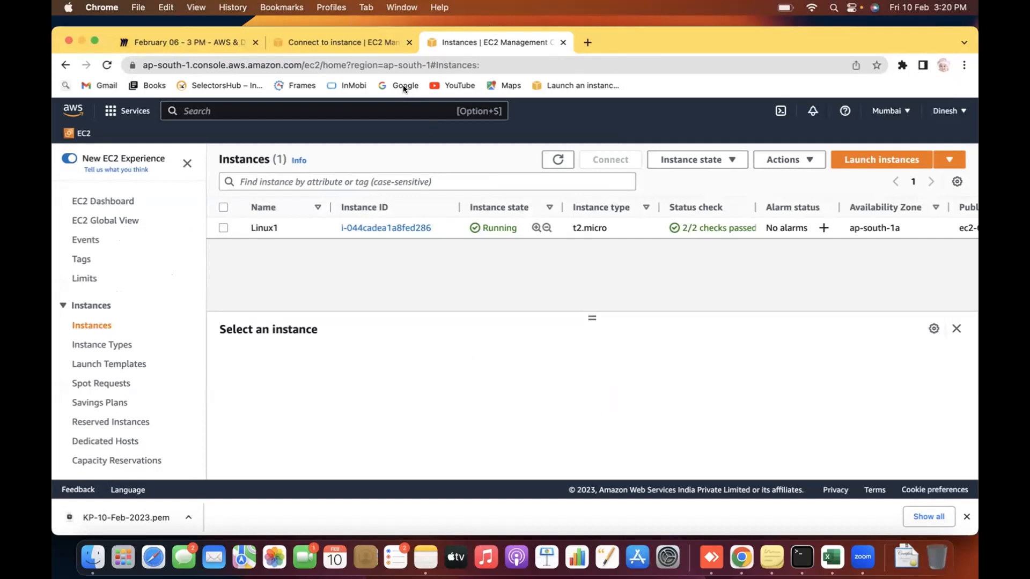
left_click(221, 227)
left_click(701, 159)
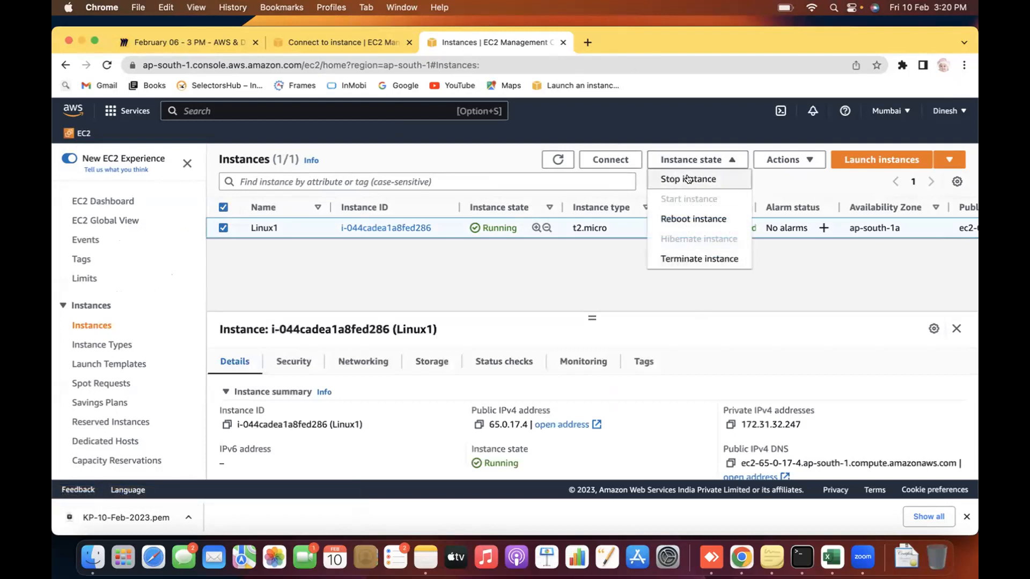
left_click(695, 183)
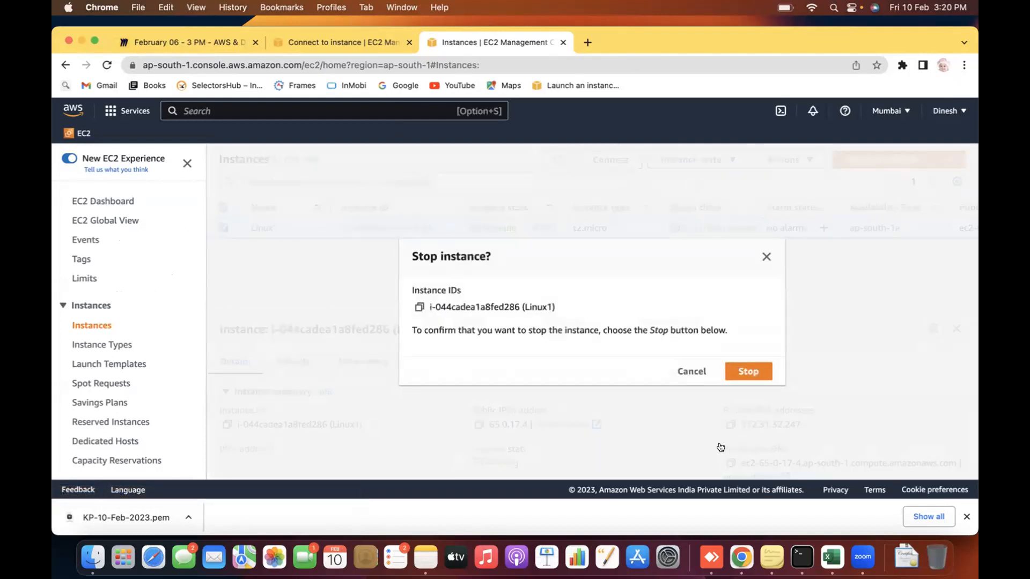
left_click(749, 371)
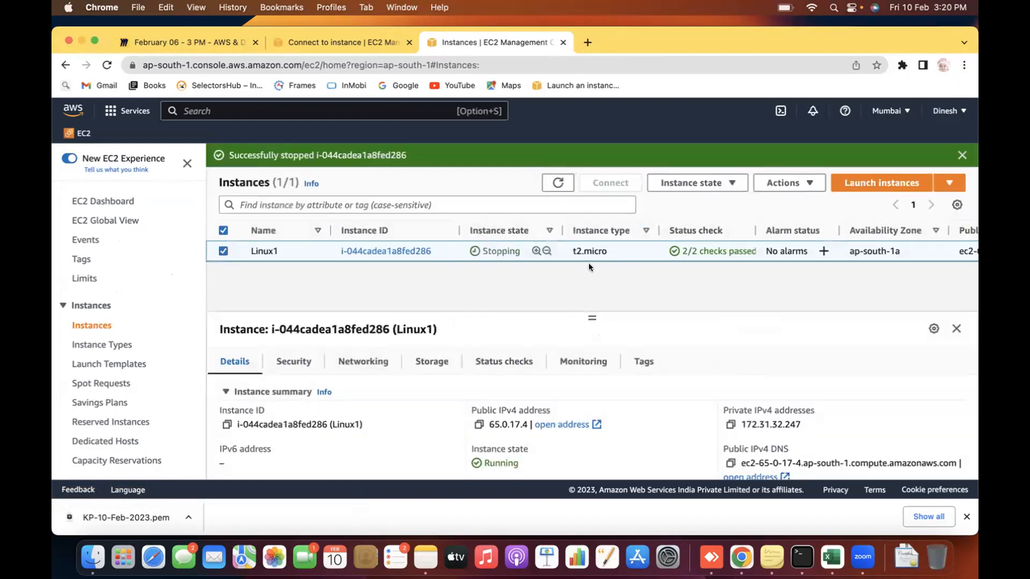
Step: Try to start Linux1 while it is still stopping
left_click(217, 249)
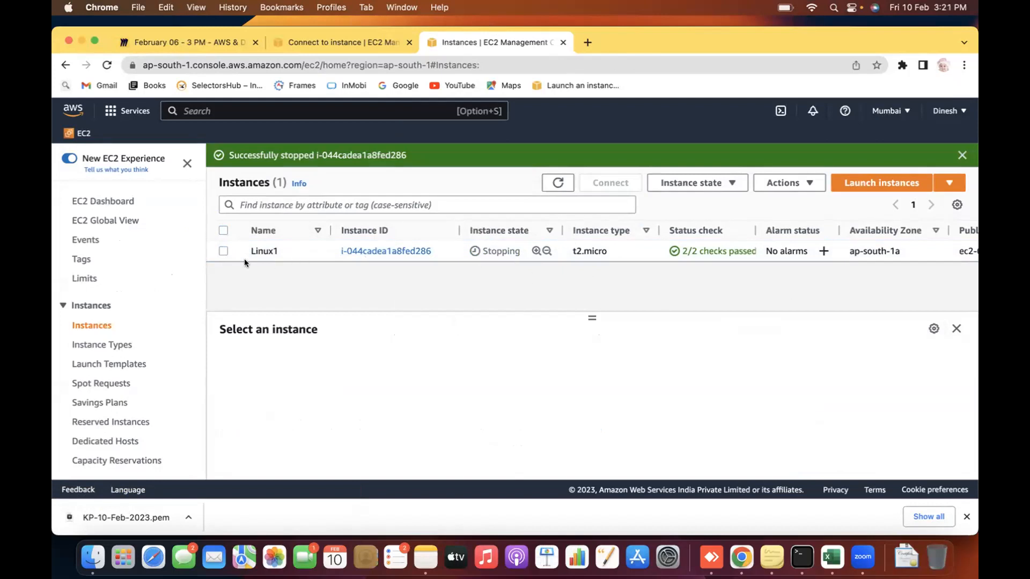
left_click(223, 250)
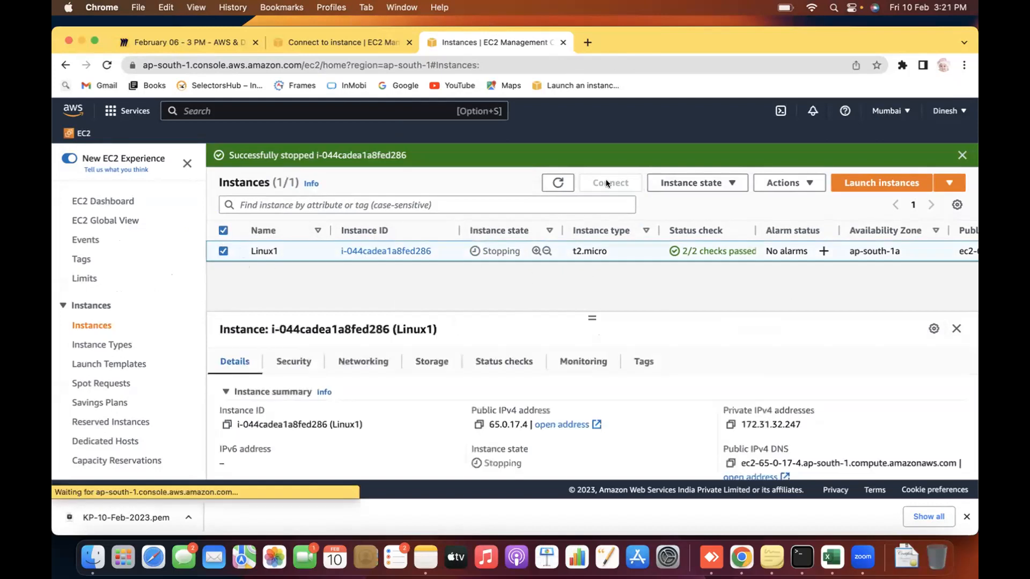
left_click(692, 183)
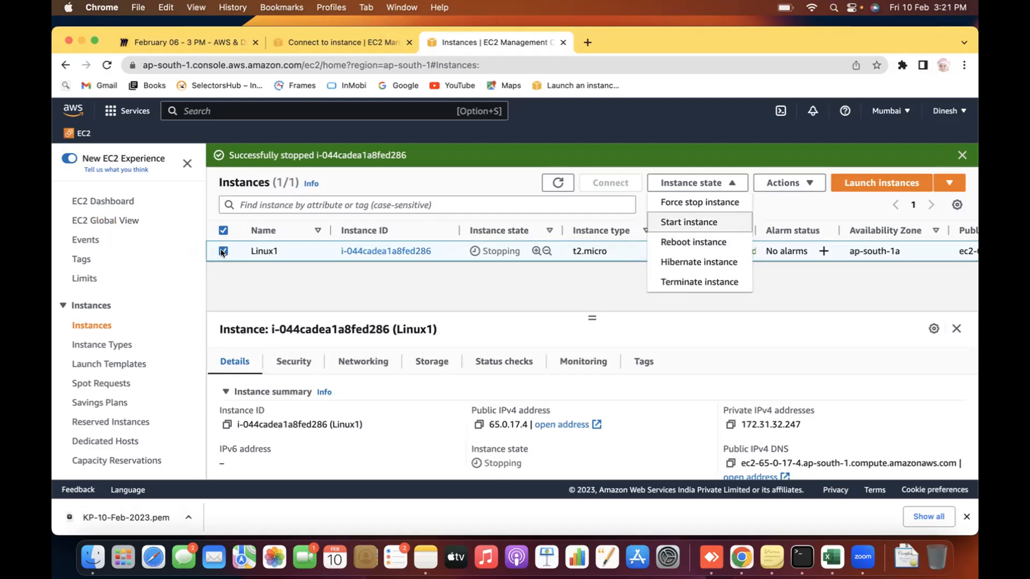
left_click(704, 220)
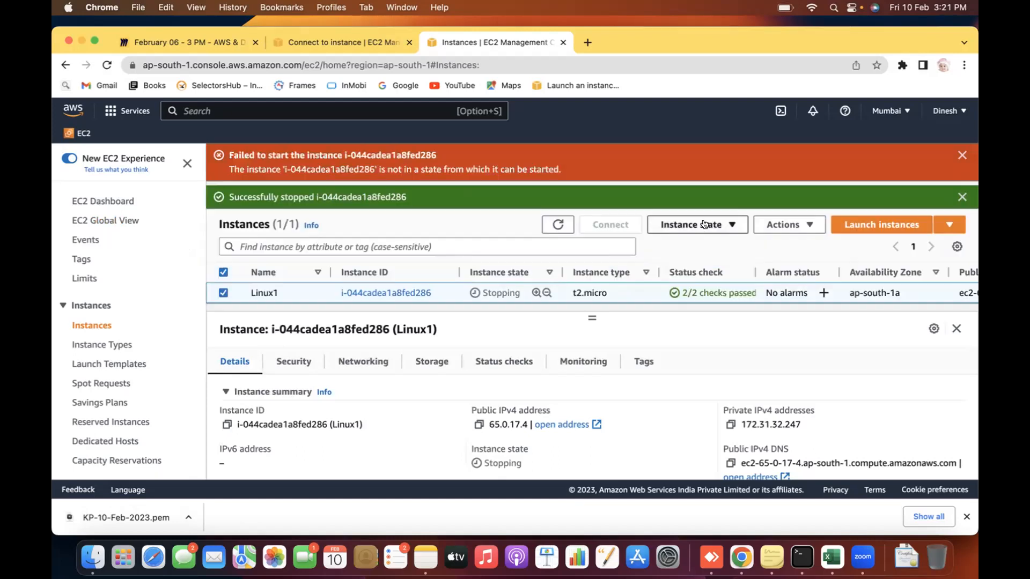
Step: Reload the instances page, start the stopped instance Linux1 and clear its selection
left_click(342, 63)
key("Return")
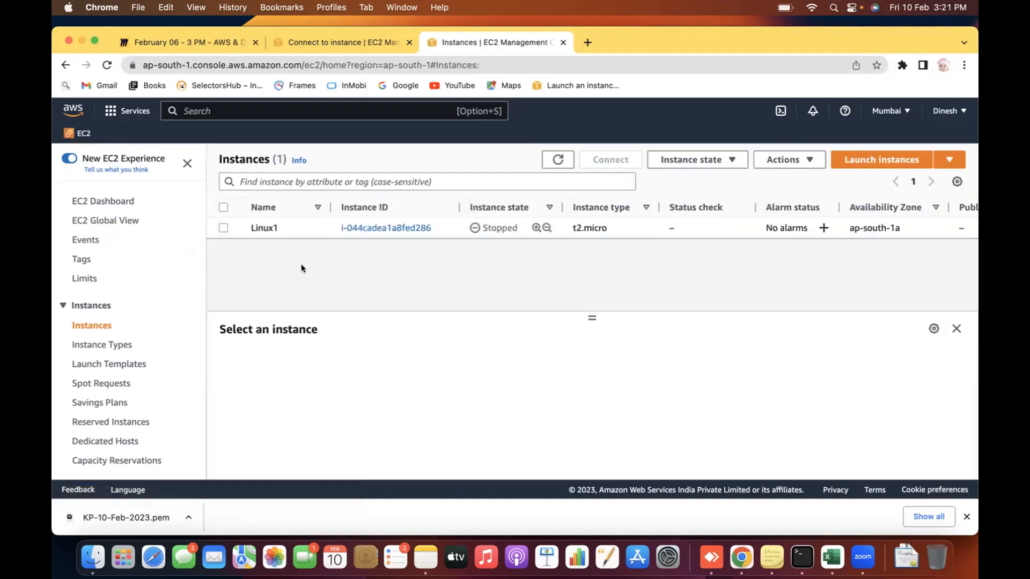
left_click(224, 227)
left_click(691, 159)
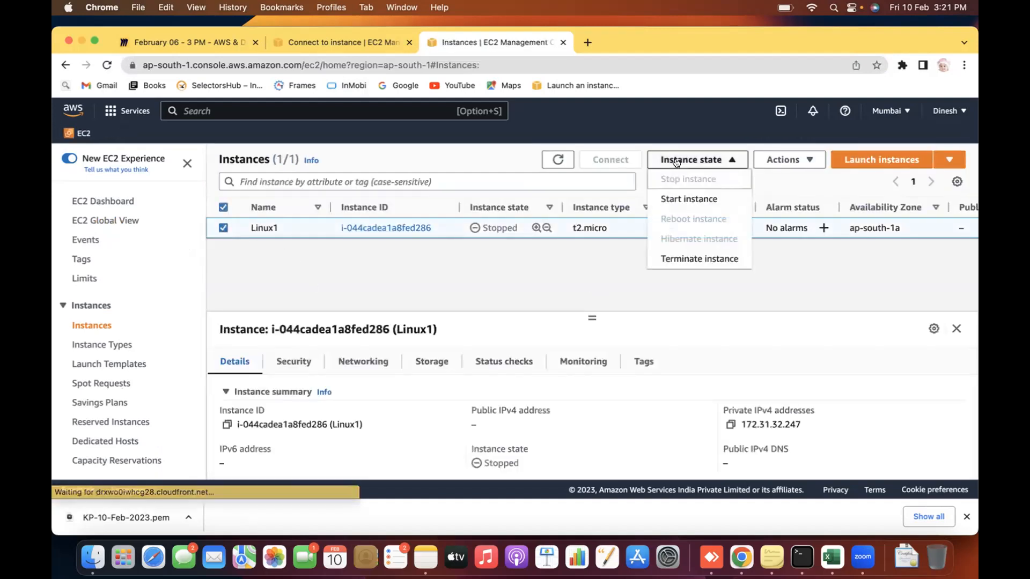
left_click(688, 198)
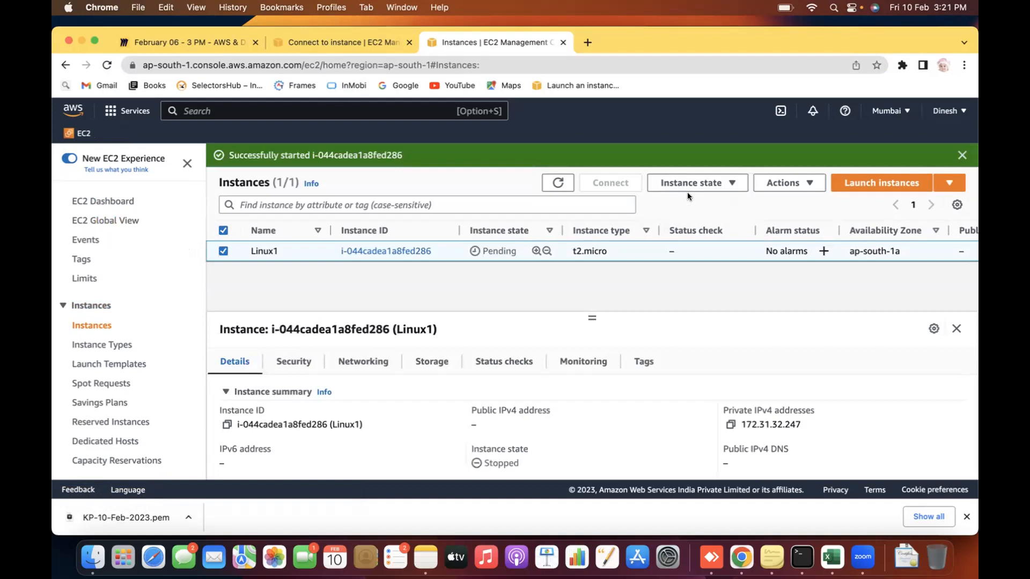
left_click(212, 247)
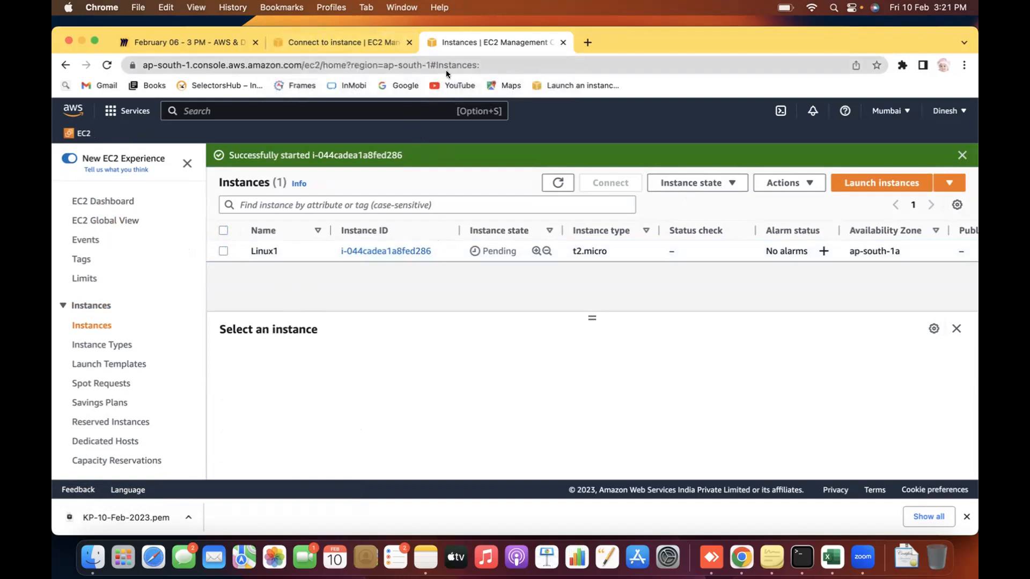
Step: Refresh the instance list repeatedly to check the state of Linux1
left_click(559, 178)
double_click(560, 180)
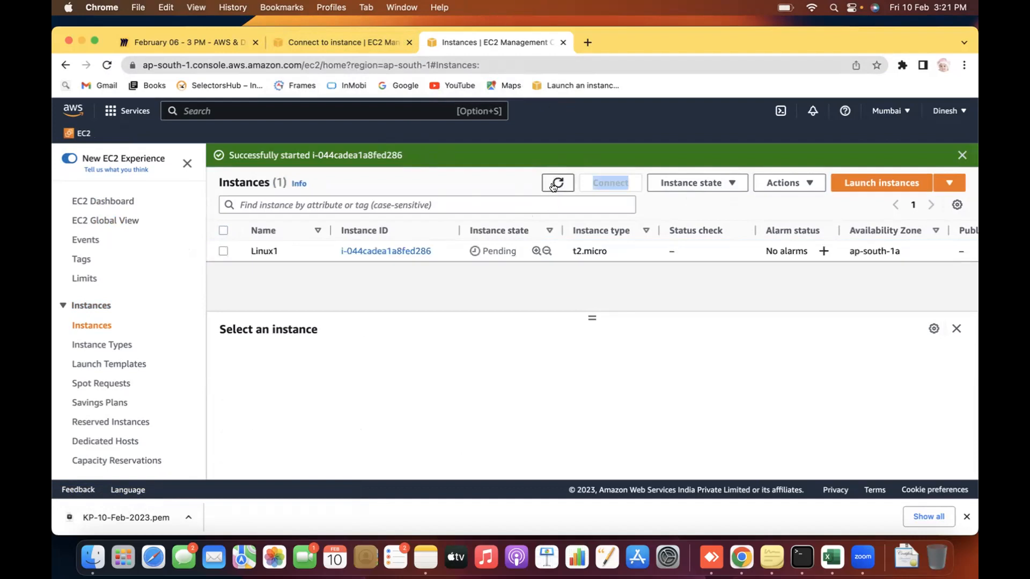
left_click(554, 186)
left_click(553, 187)
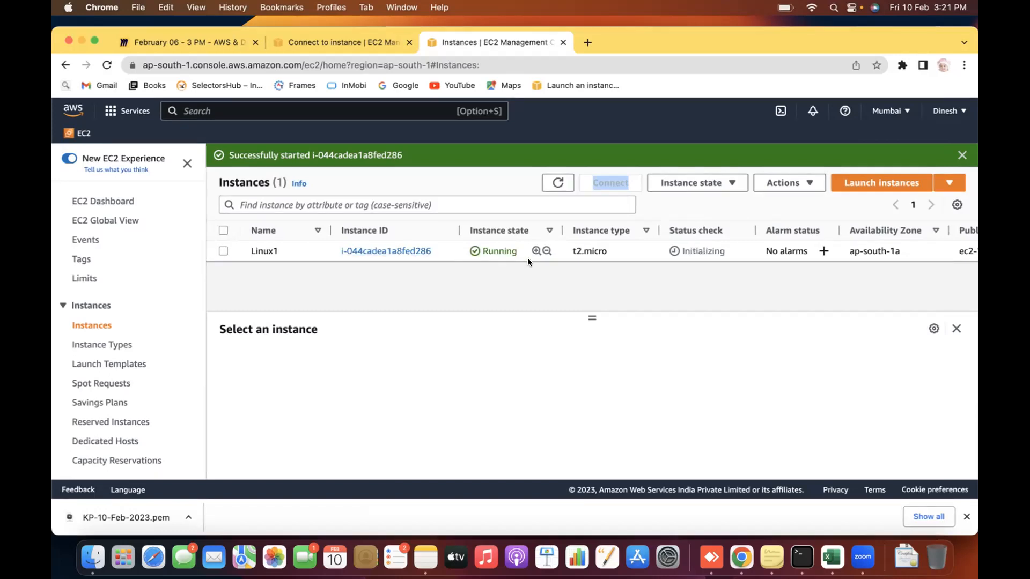
Step: Check Linux1's EC2 Instance Connect details, including its public IP address, and cancel back to the instance list
left_click(220, 250)
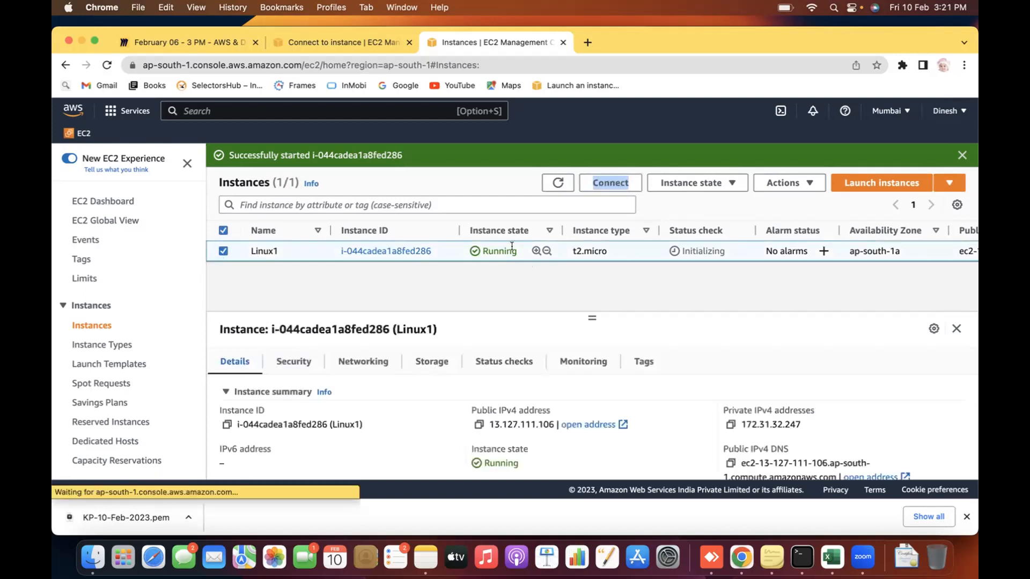
left_click(599, 188)
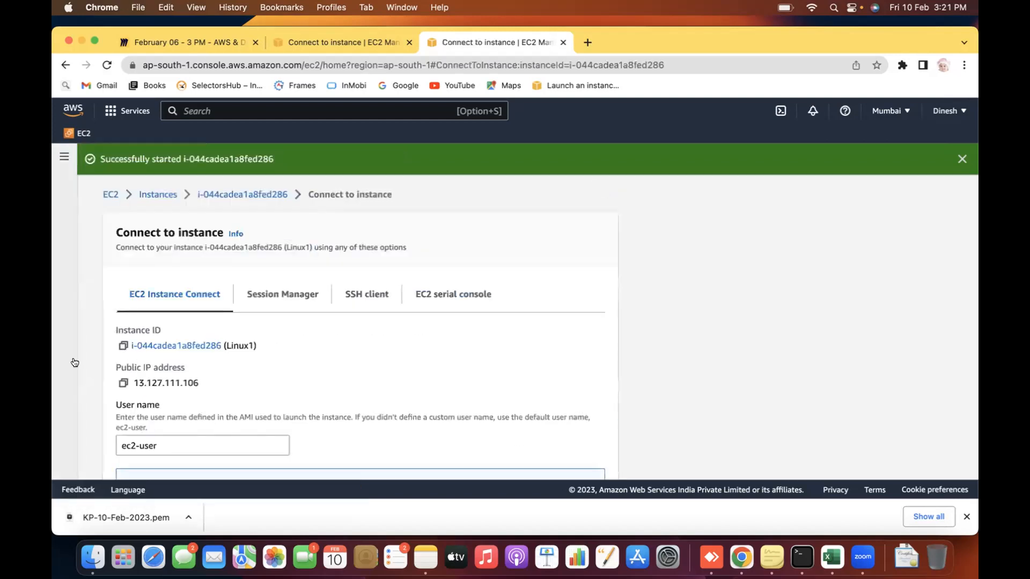
scroll(513, 223, "down", 5)
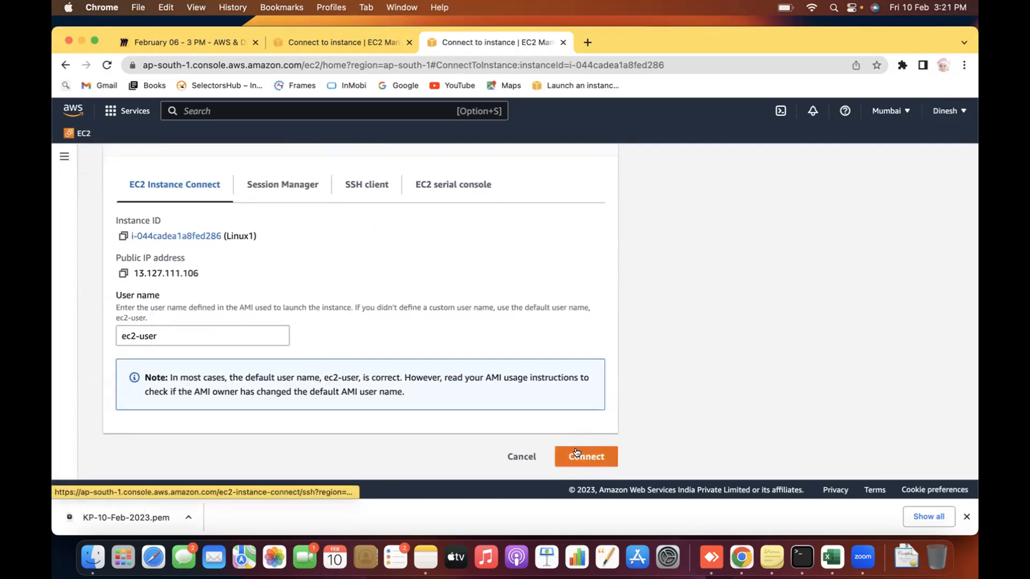
left_click(522, 457)
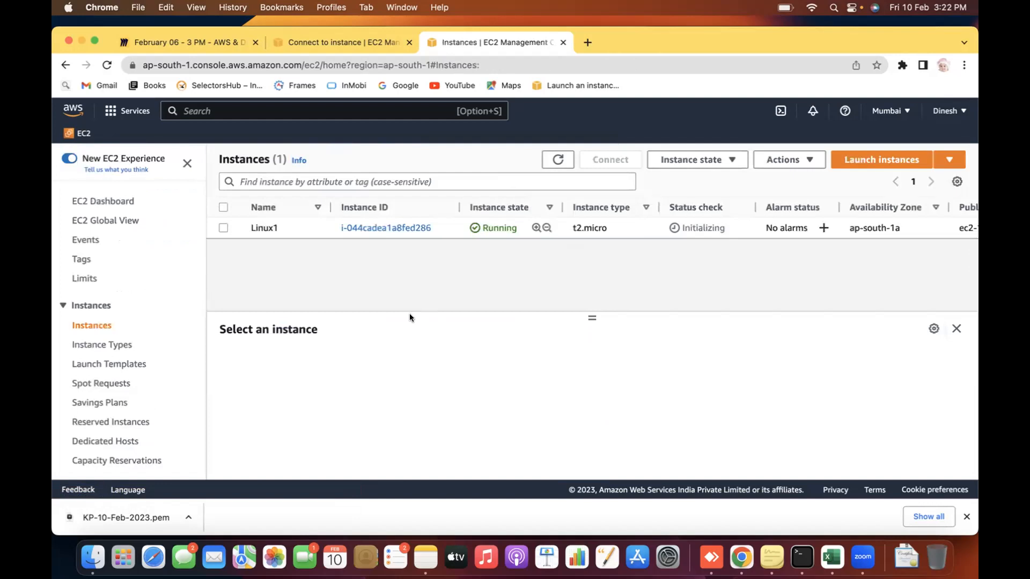
Step: Switch to a Terminal window, enlarge its text and return to the EC2 instance list in Chrome
left_click(803, 557)
left_click(161, 73)
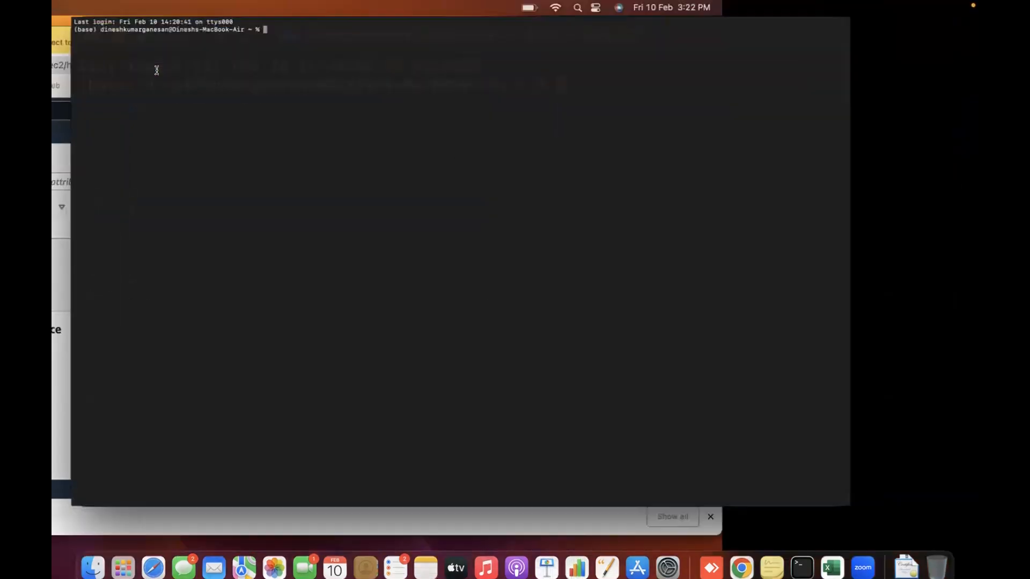
key("super+plus")
key("super+plus")
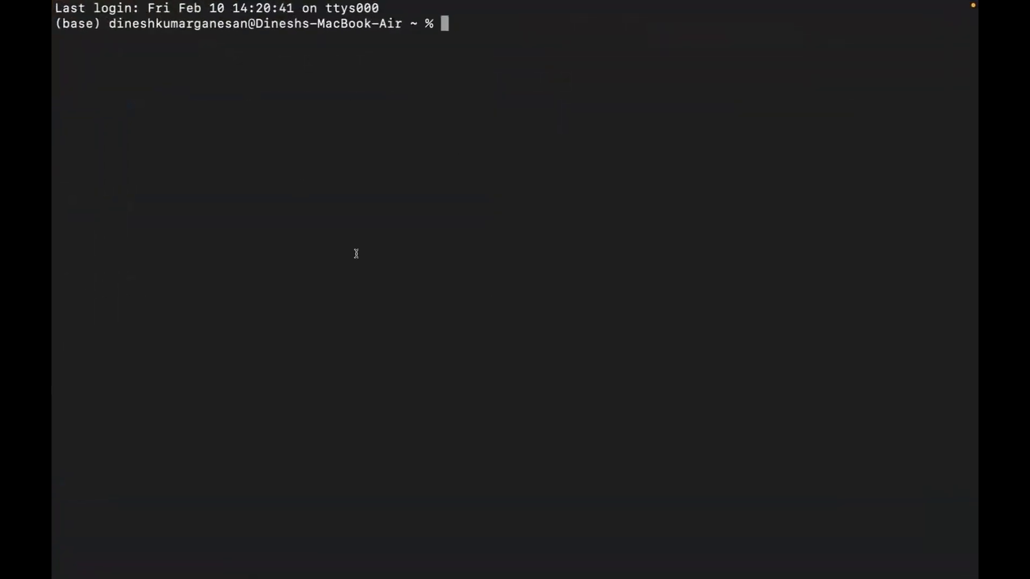
key("ctrl+Left")
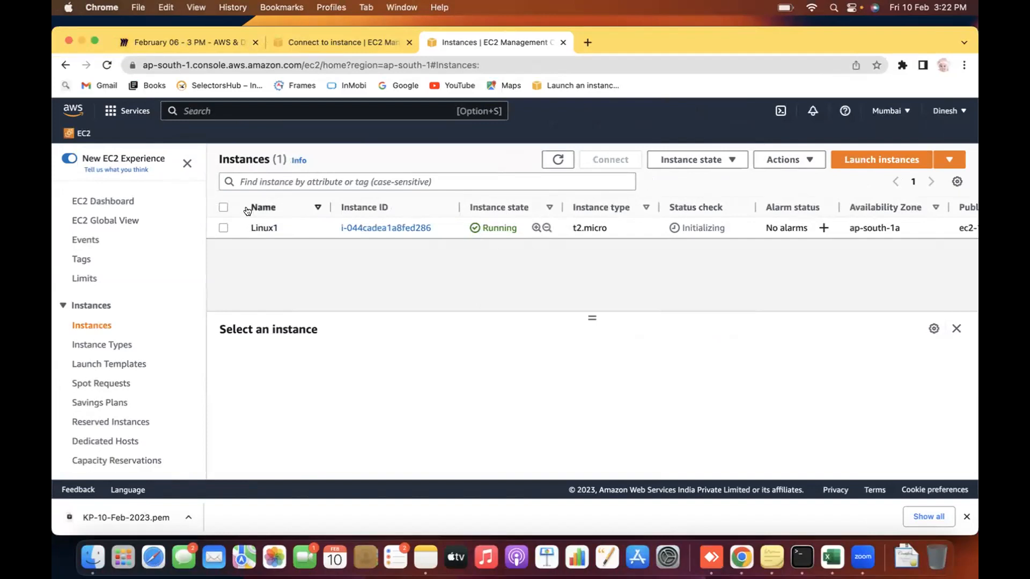
Step: Open the connection options for the instance Linux1 and review its EC2 Instance Connect details
left_click(222, 227)
left_click(611, 155)
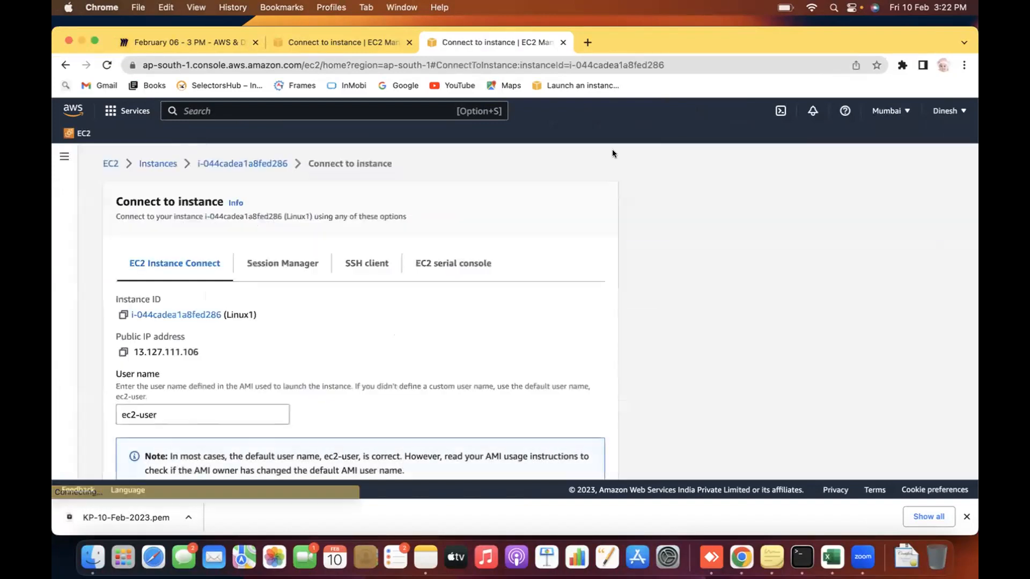
scroll(662, 317, "down", 3)
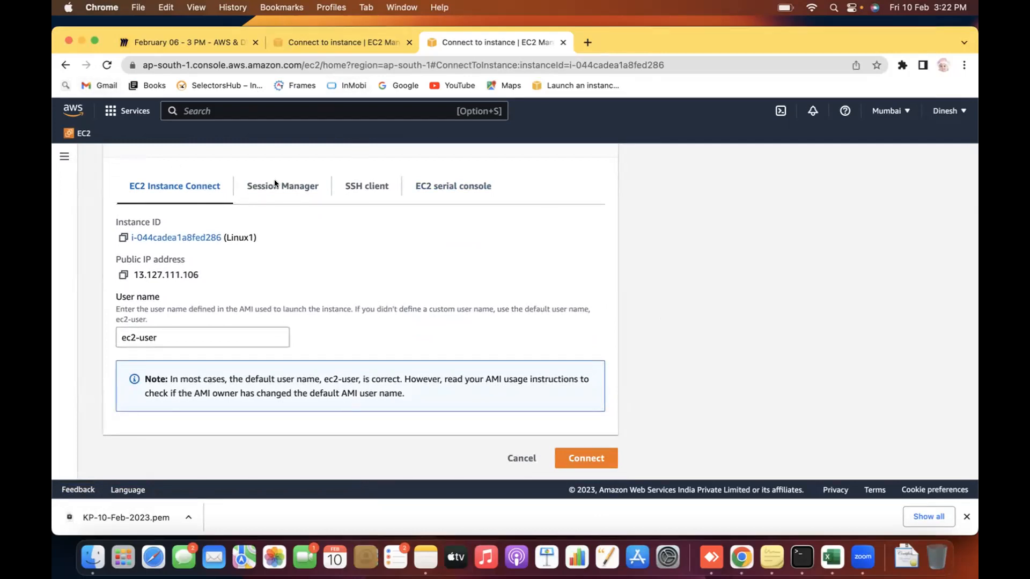
Step: Check the Terminal window, find the key file KP-10-Feb-2023.pem in Finder's Downloads folder and close the Finder window
left_click(803, 558)
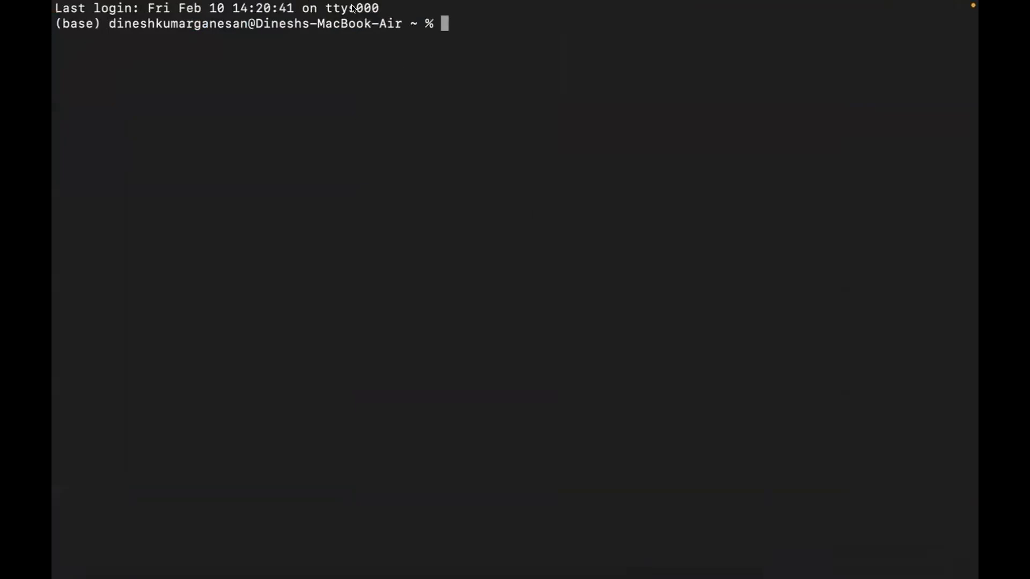
mouse_move(487, 14)
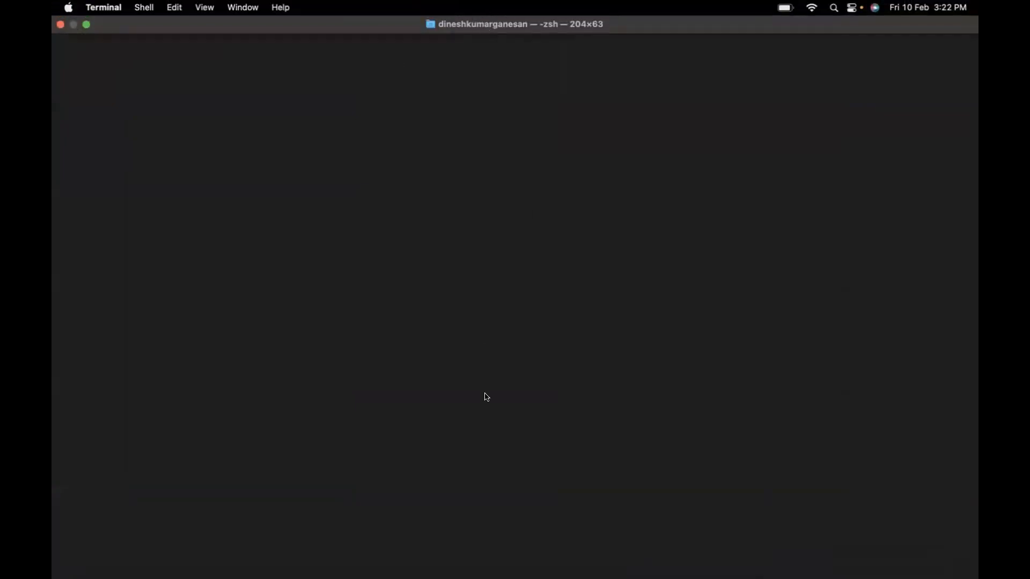
mouse_move(486, 578)
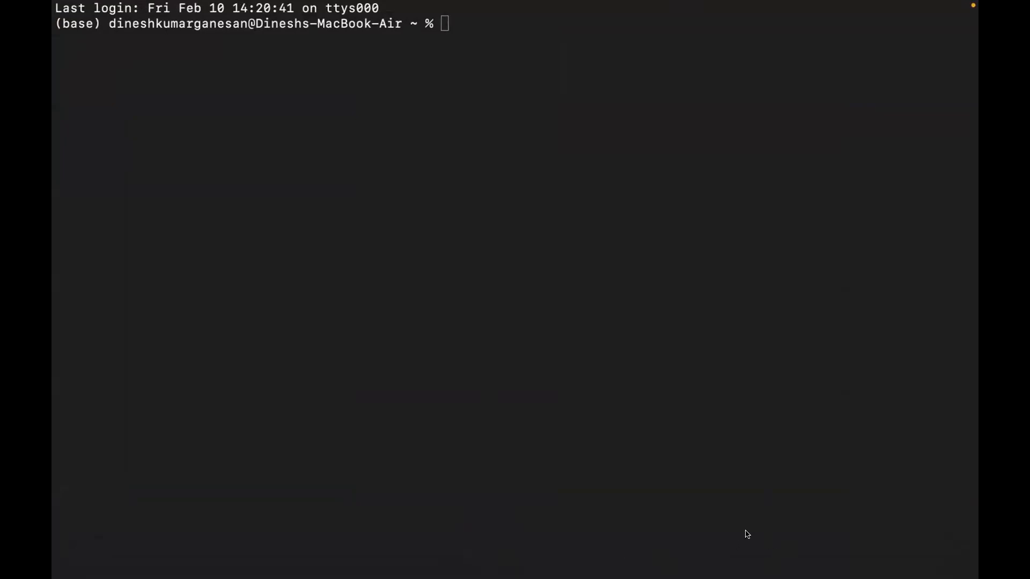
mouse_move(802, 561)
left_click(93, 558)
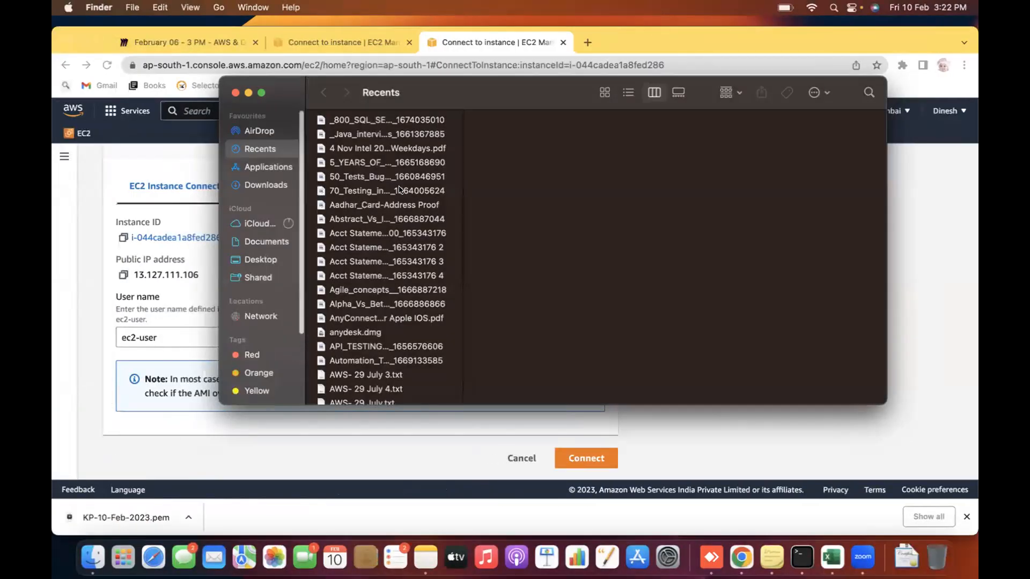
left_click(274, 189)
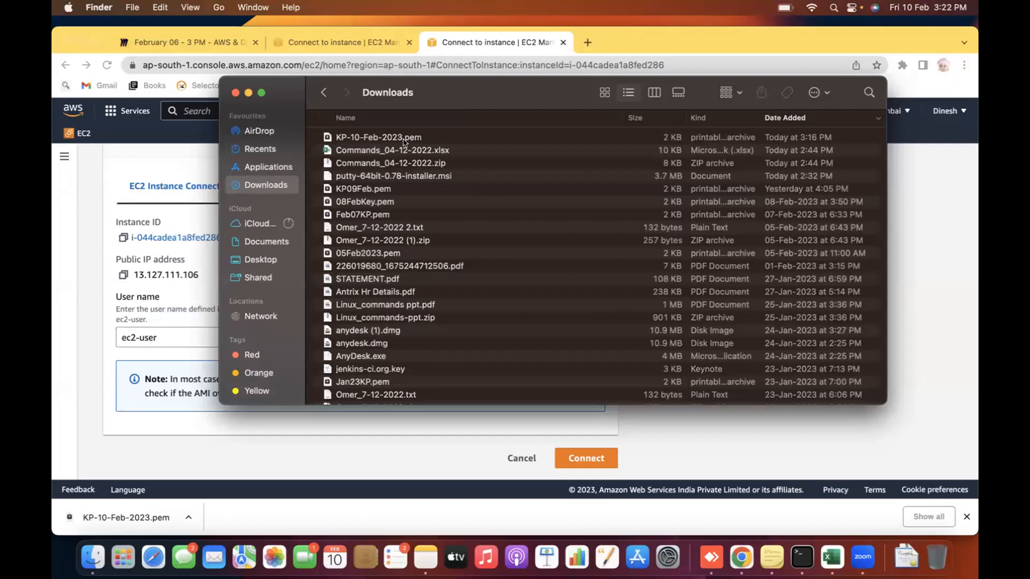
left_click(235, 93)
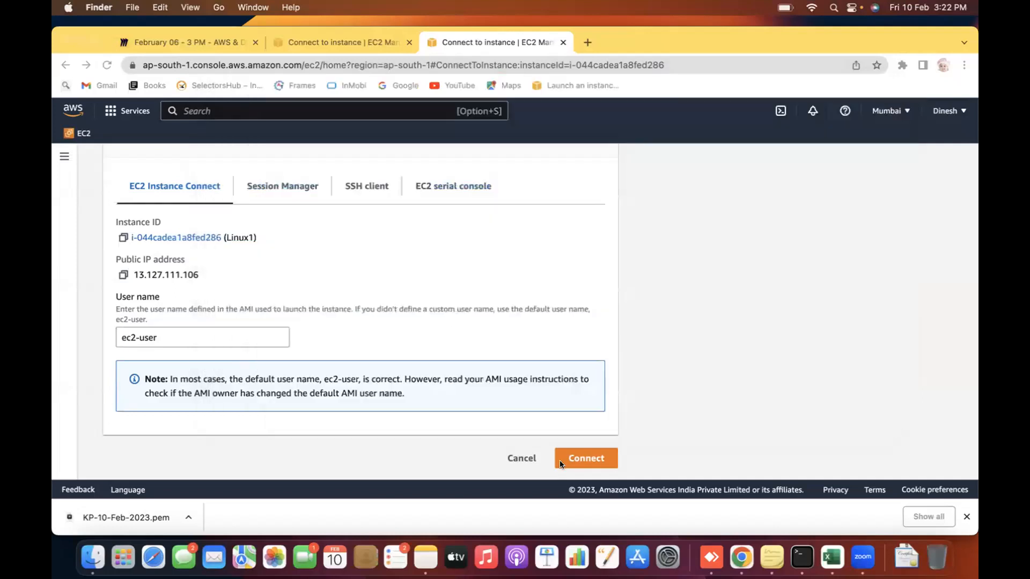
Step: Switch to Terminal and change the working directory to Downloads
left_click(802, 557)
type("cd Donlo")
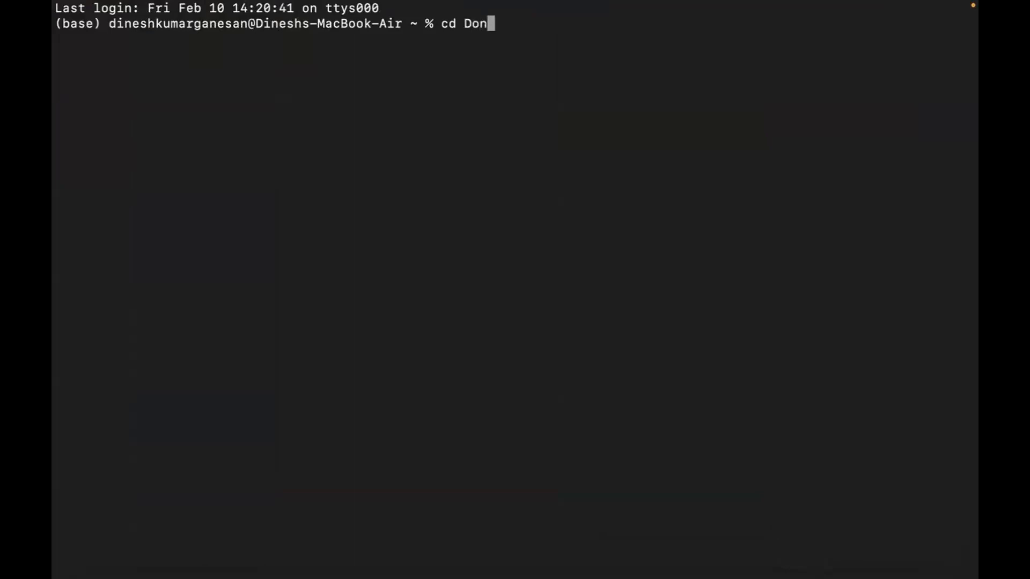
key("BackSpace")
key("BackSpace")
key("BackSpace")
type("wnl")
key("BackSpace")
type("loads")
key("Tab")
key("Return")
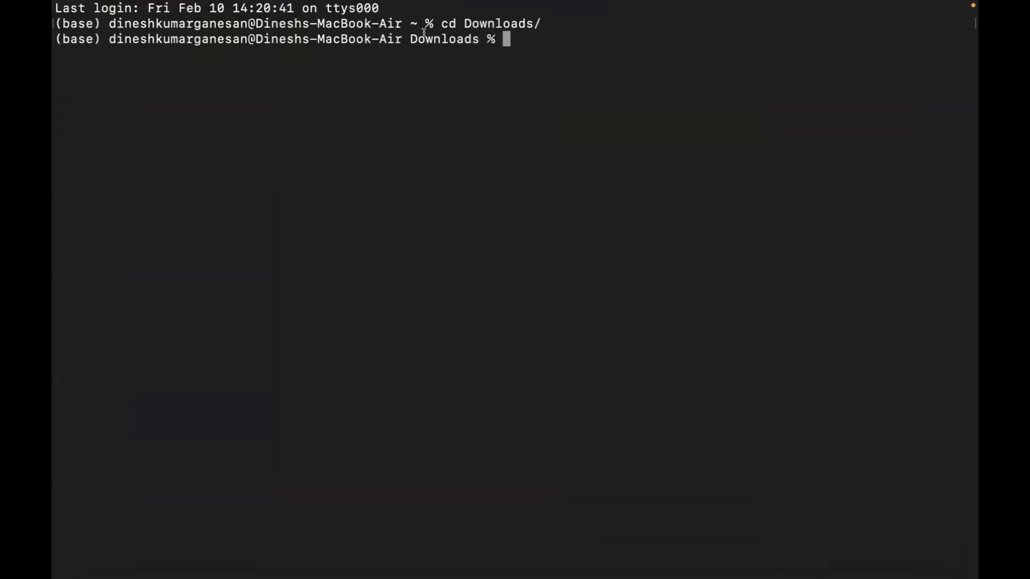
left_click_drag(410, 37, 487, 34)
left_click(517, 38)
Step: Begin a chmod 400 command and look up the key file's name in the Downloads folder in a full-screen Finder window
type("chmod")
type("400")
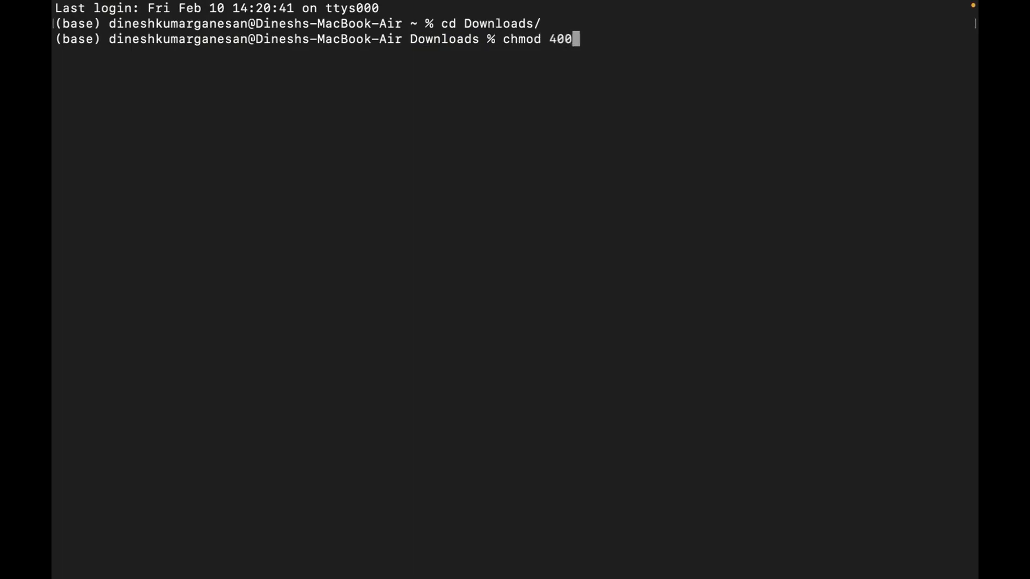
key("ctrl+Left")
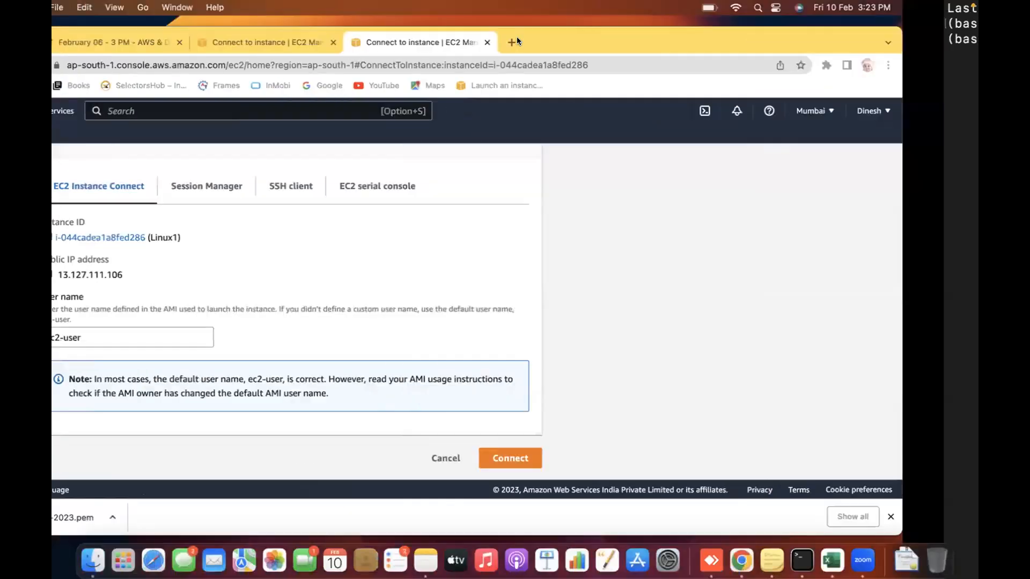
key("ctrl+Right")
key("ctrl+Left")
key("ctrl+Right")
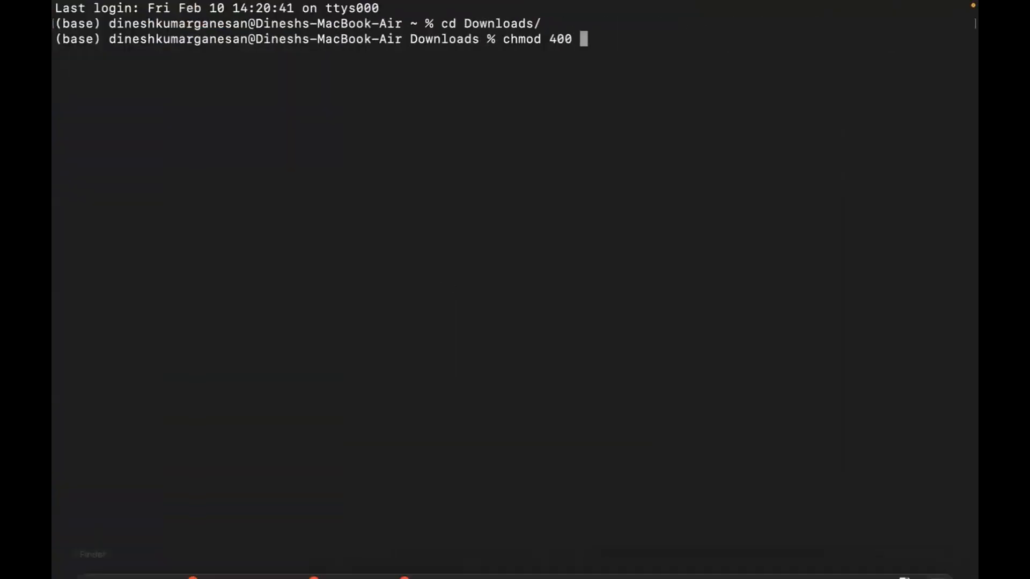
left_click(93, 557)
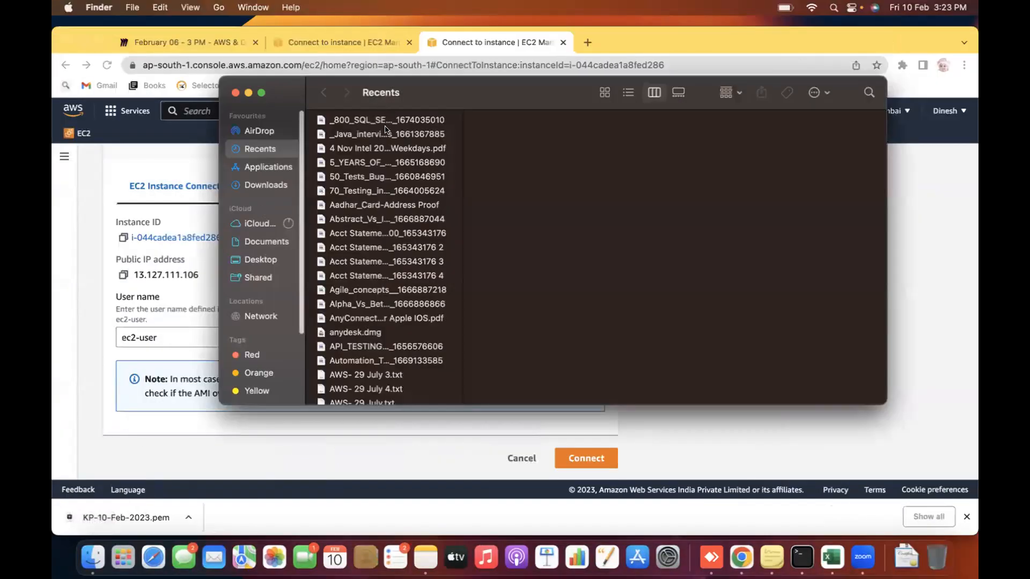
left_click(379, 143)
key("Up")
key("Up")
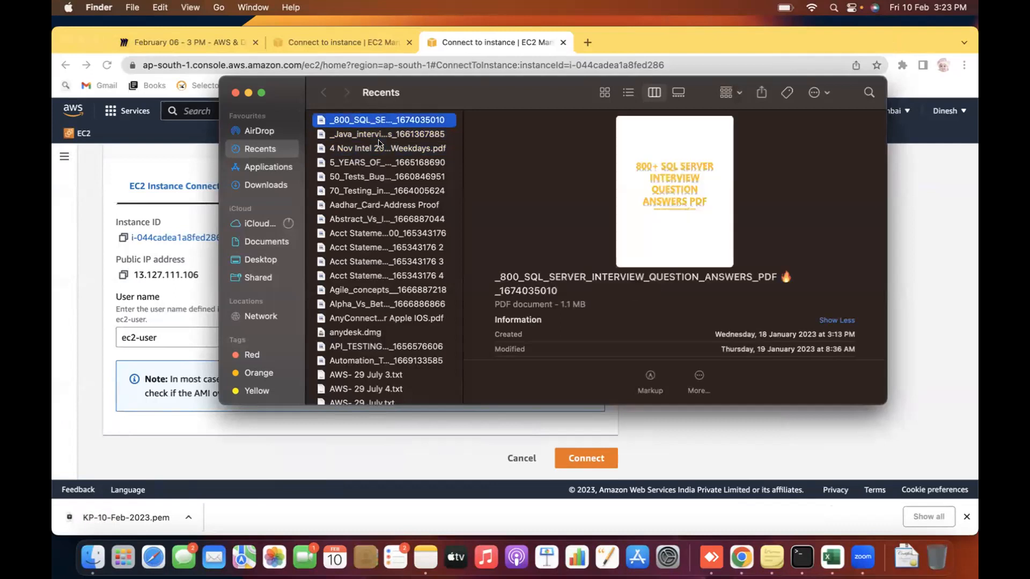
mouse_move(676, 139)
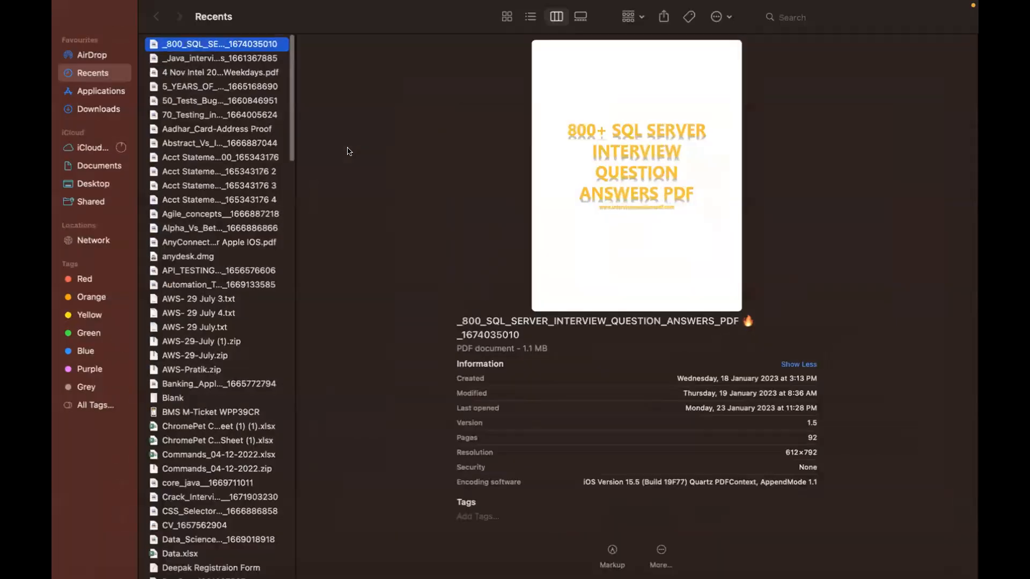
left_click(104, 109)
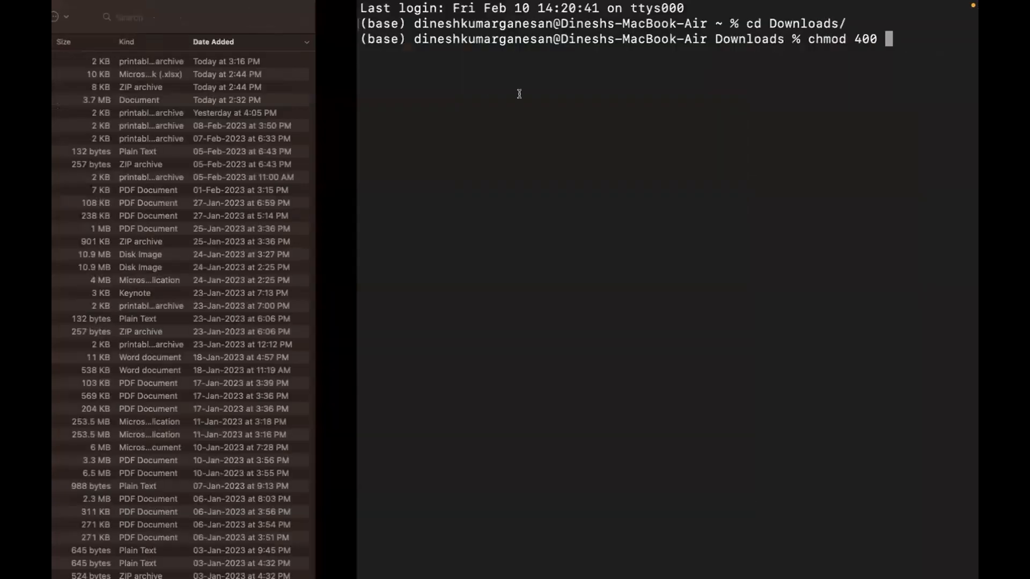
Step: Complete the chmod 400 command in Terminal with the file name KP-10-Feb-2023.pem and run it
type("KP")
type("-")
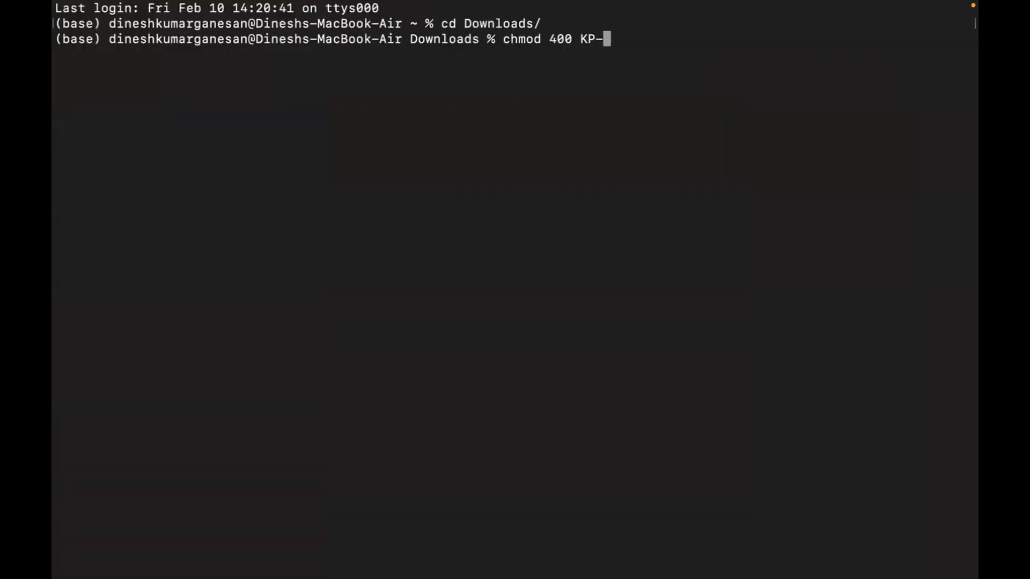
type("10-")
key("ctrl+Left")
key("ctrl+Right")
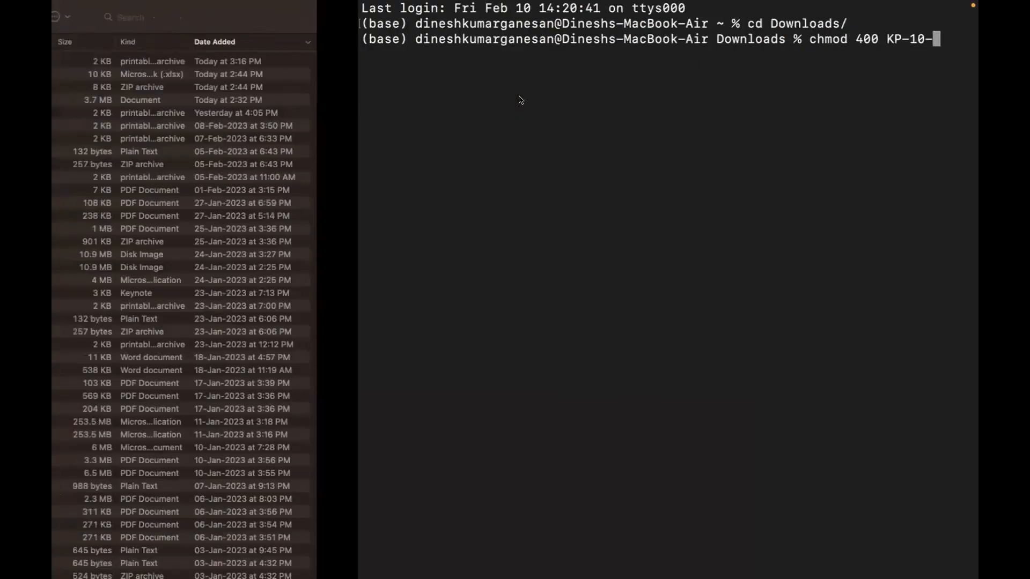
type("Feb-2")
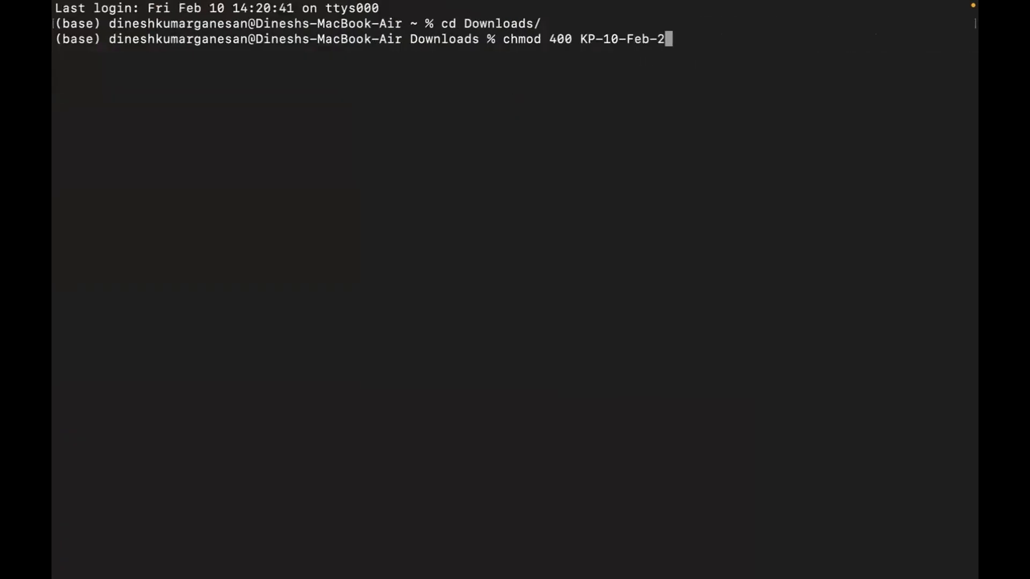
type("023.pem")
key("Return")
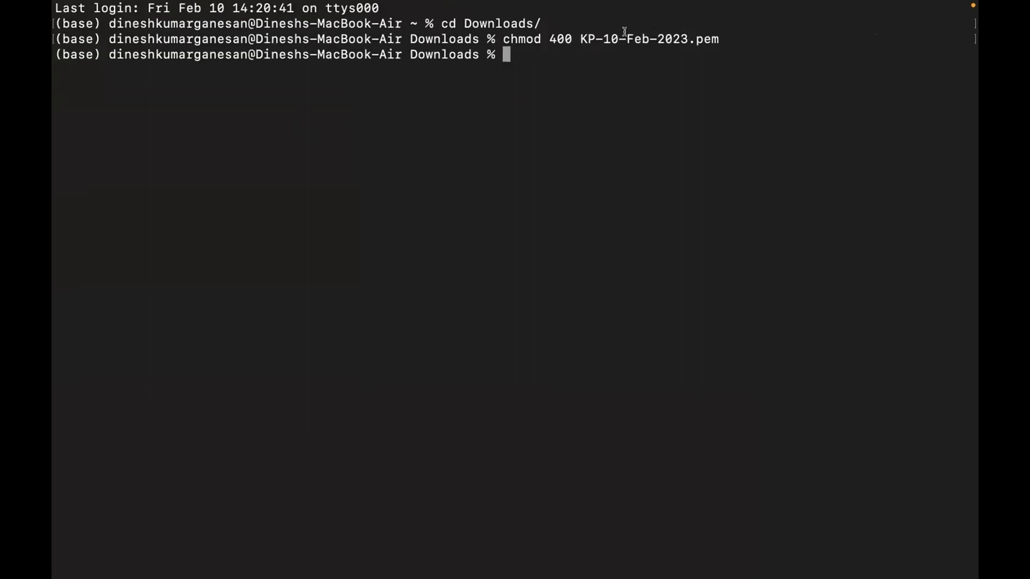
Step: Return to Chrome, open the running instances from the EC2 dashboard and remove the instance state filter
key("super+Tab")
key("super+Tab")
key("super+Tab")
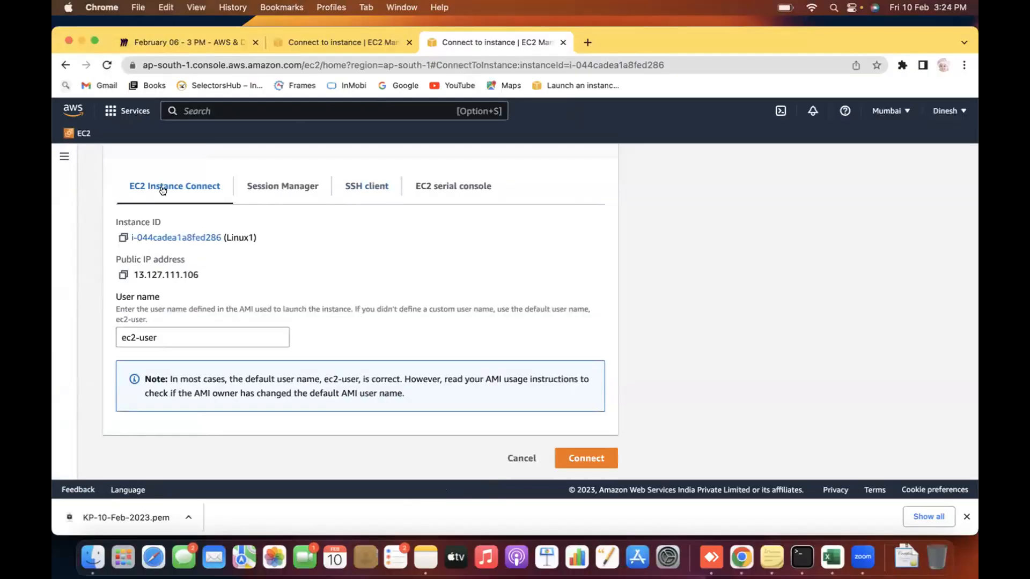
left_click(79, 129)
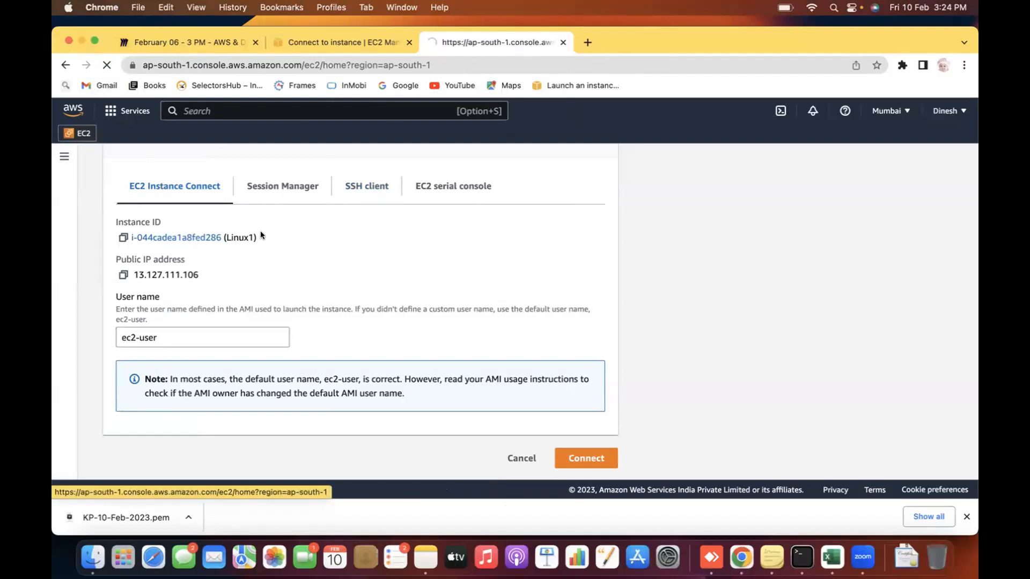
left_click(262, 239)
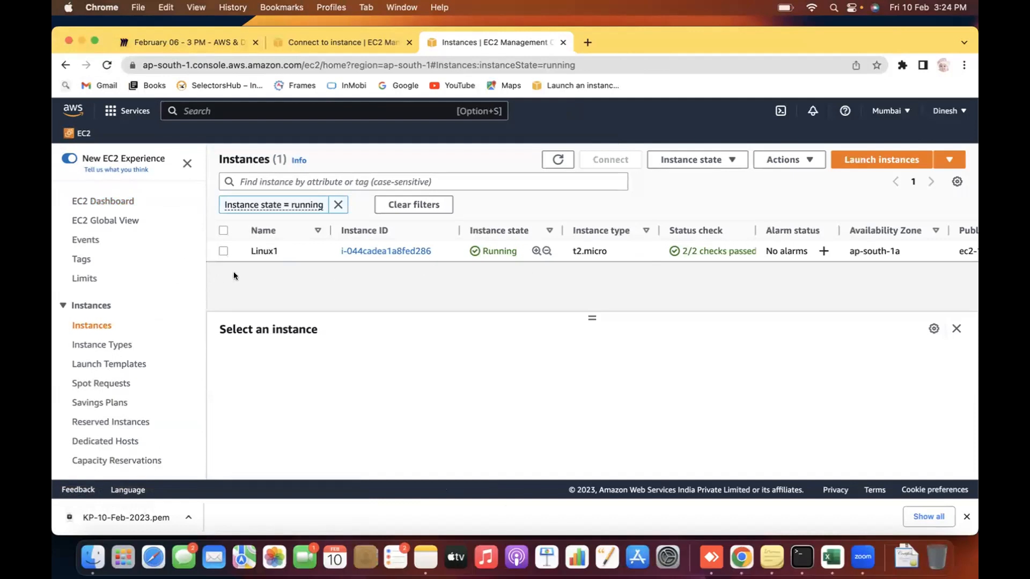
left_click(338, 204)
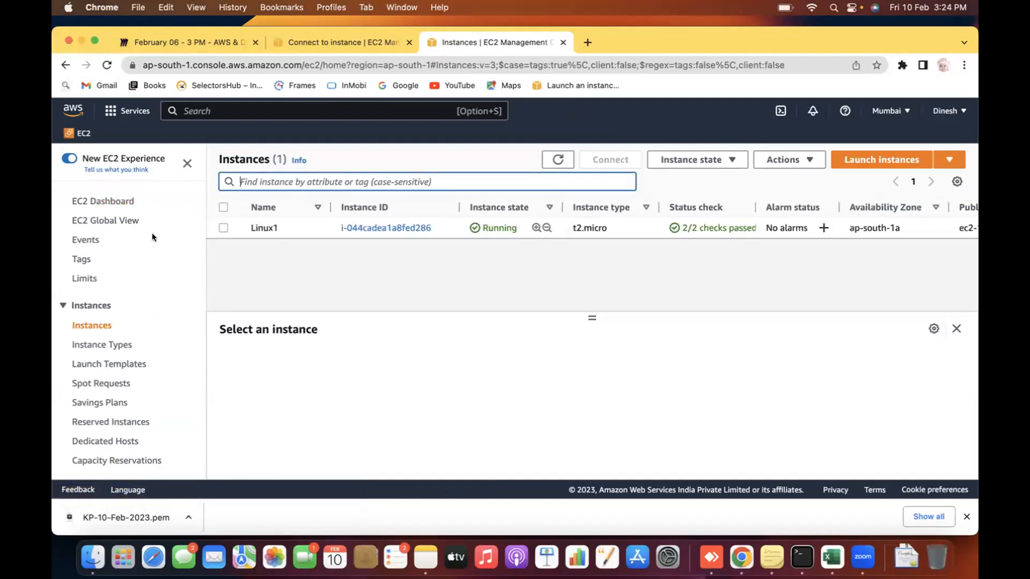
Step: Stop the instance Linux1, clear its selection and reload the instances page
left_click(224, 228)
left_click(716, 159)
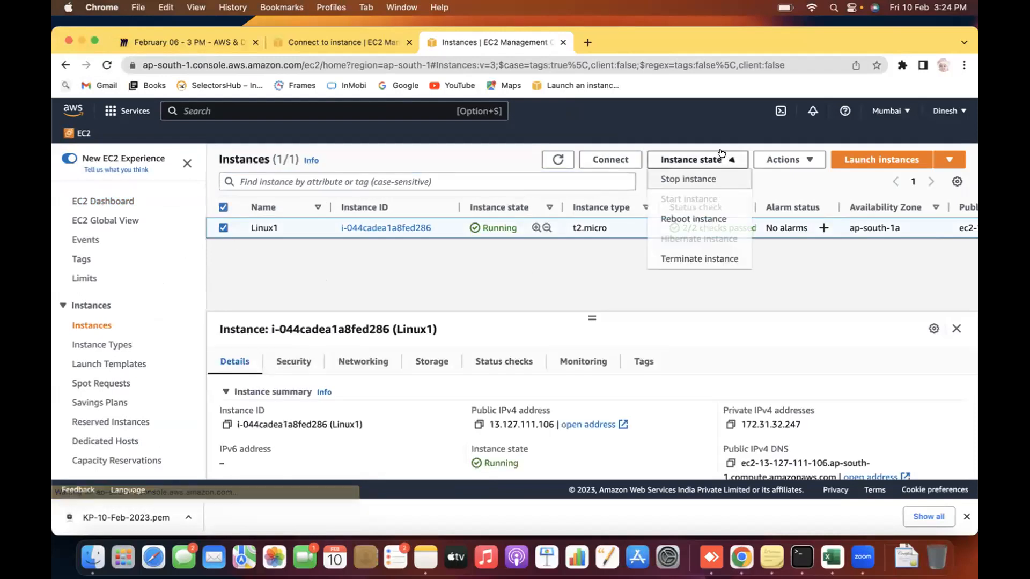
left_click(698, 179)
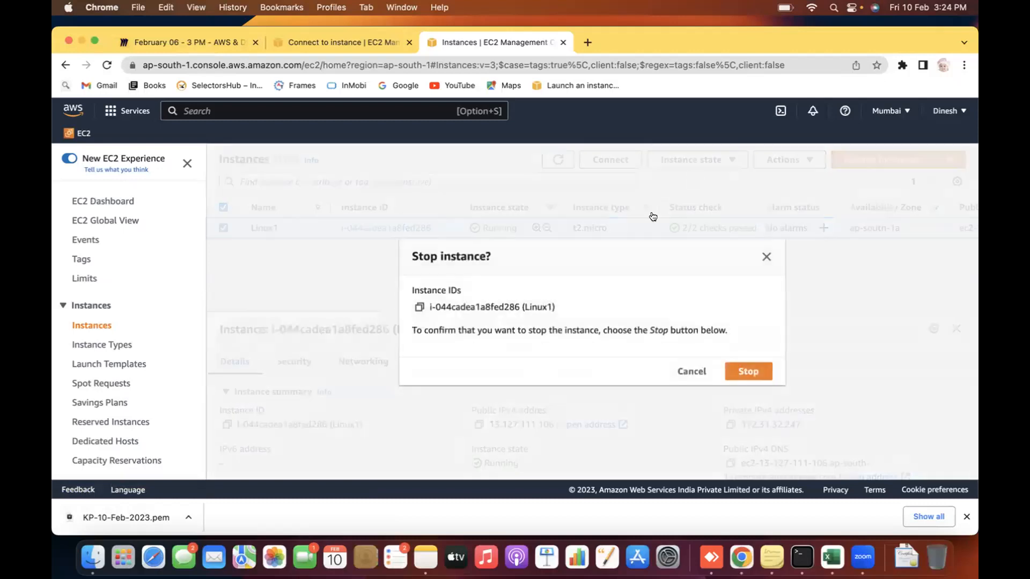
left_click(754, 378)
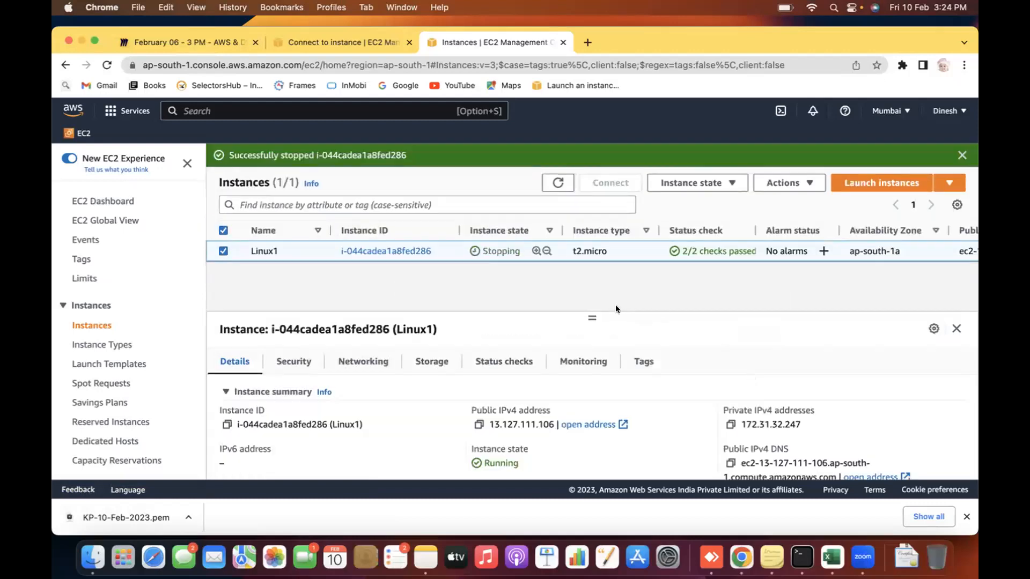
left_click(224, 251)
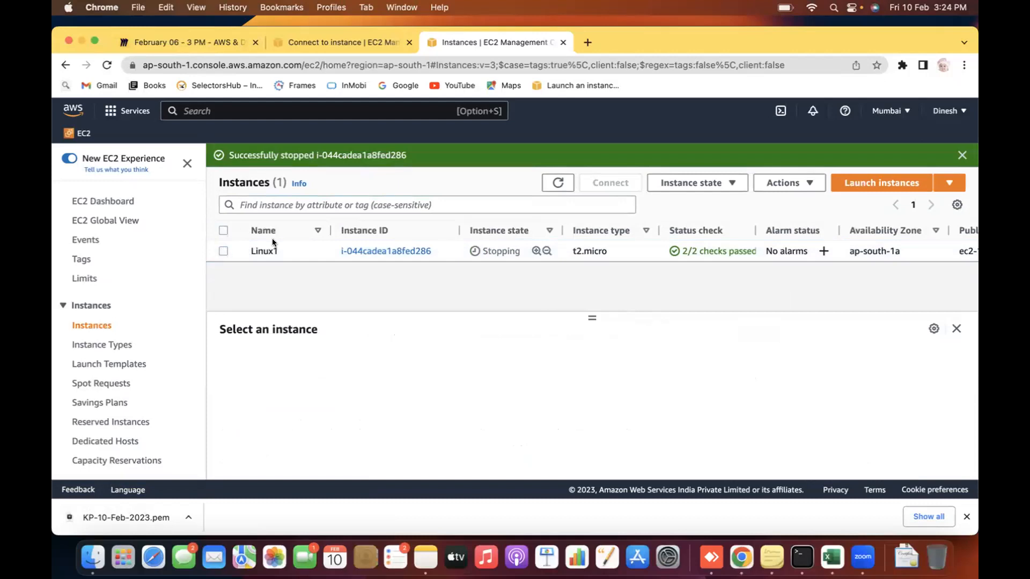
left_click(222, 251)
left_click(222, 251)
left_click(427, 64)
key("Return")
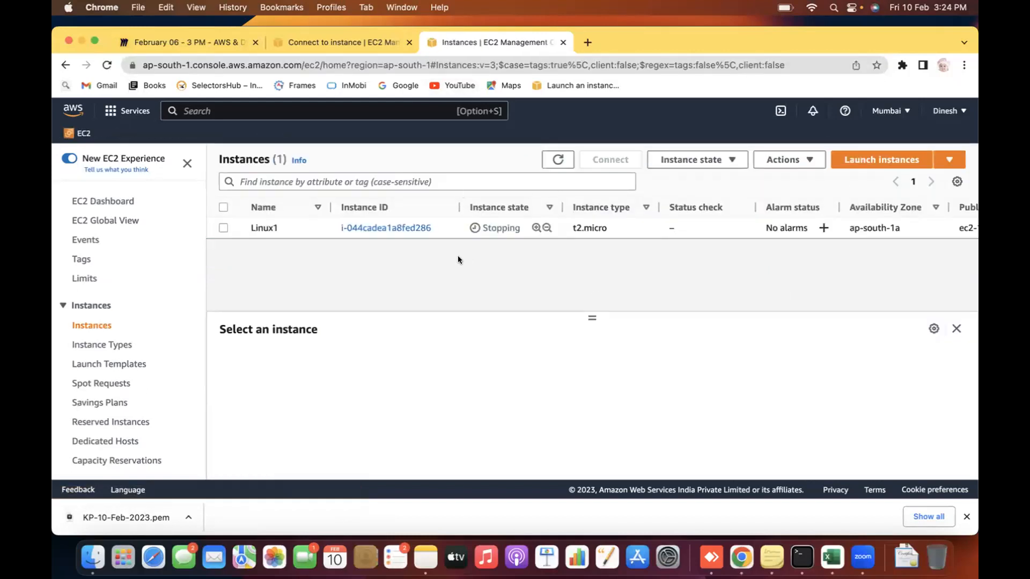
Step: Switch to Terminal and begin an ssh -i command with the key file KP-10-Feb-2023.pem
key("super+Tab")
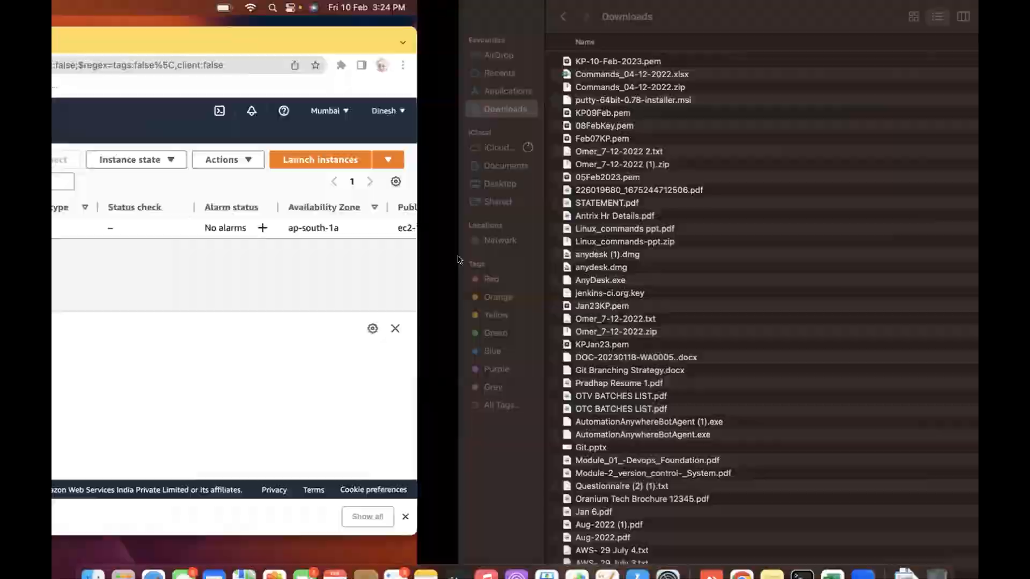
key("super+Tab")
key("super+Tab")
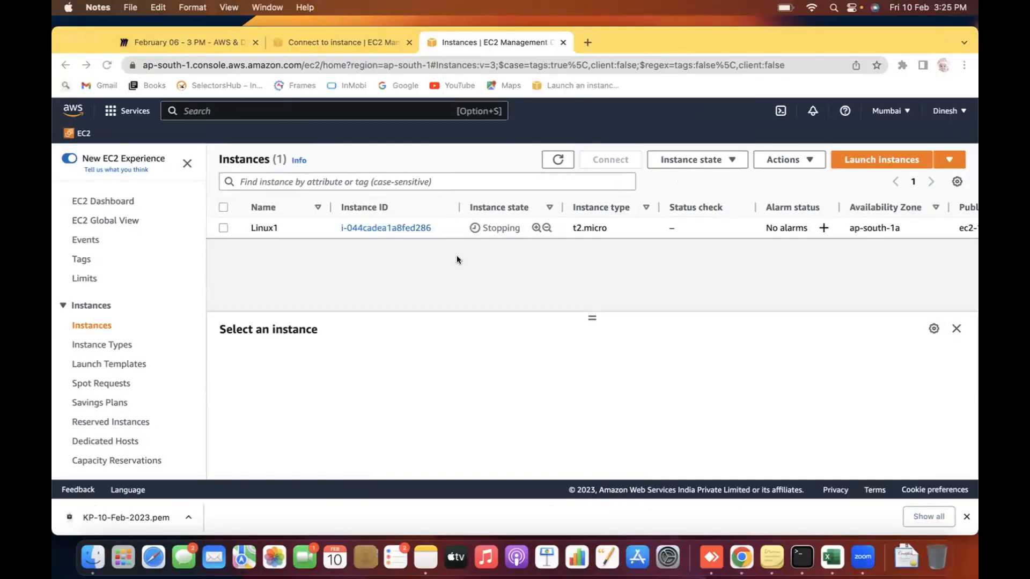
key("super+Tab")
key("super+Tab")
key("super+Tab")
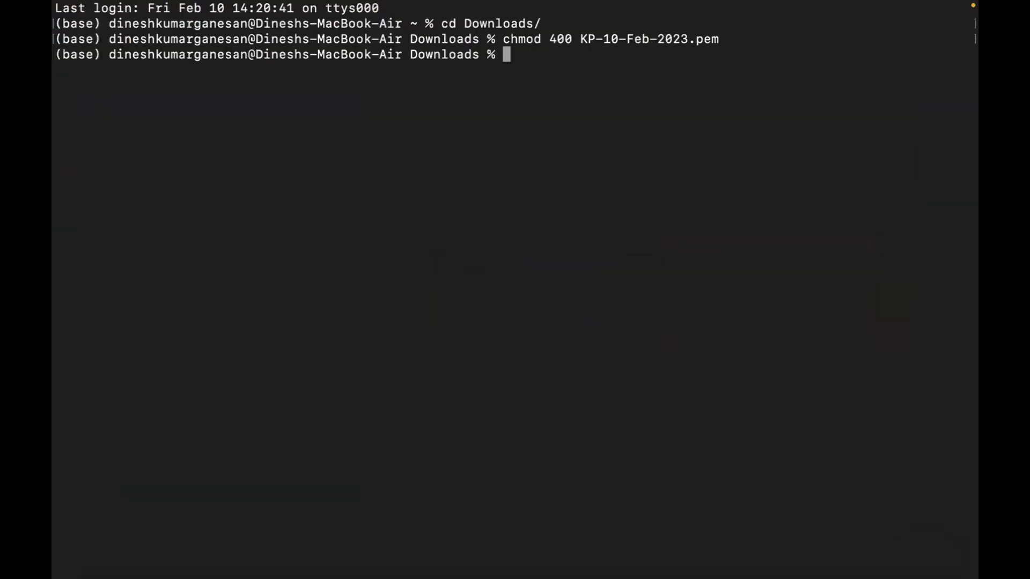
type("ssh -i")
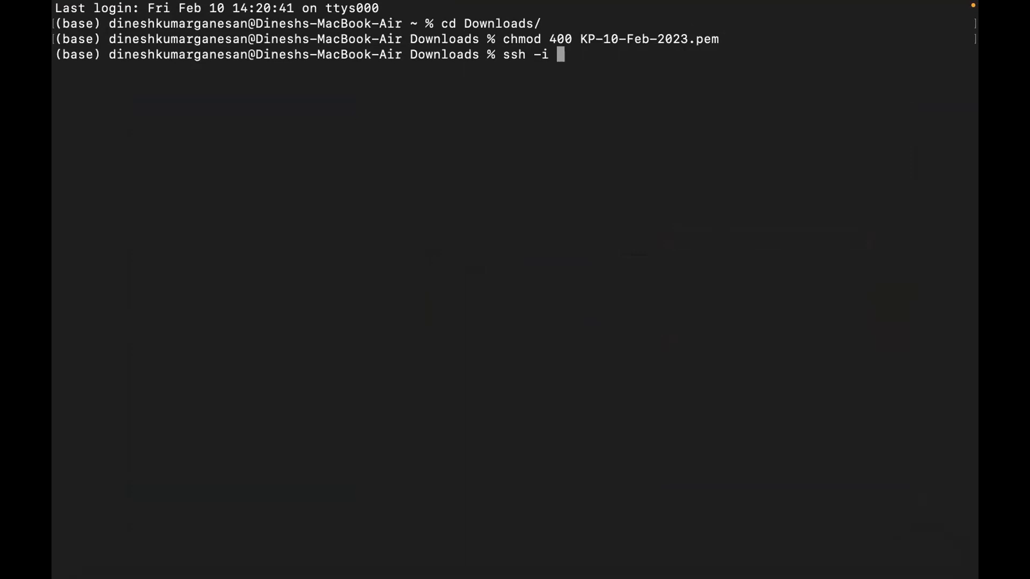
type("K-")
key("BackSpace")
type("P-10-Feb-2023.pem")
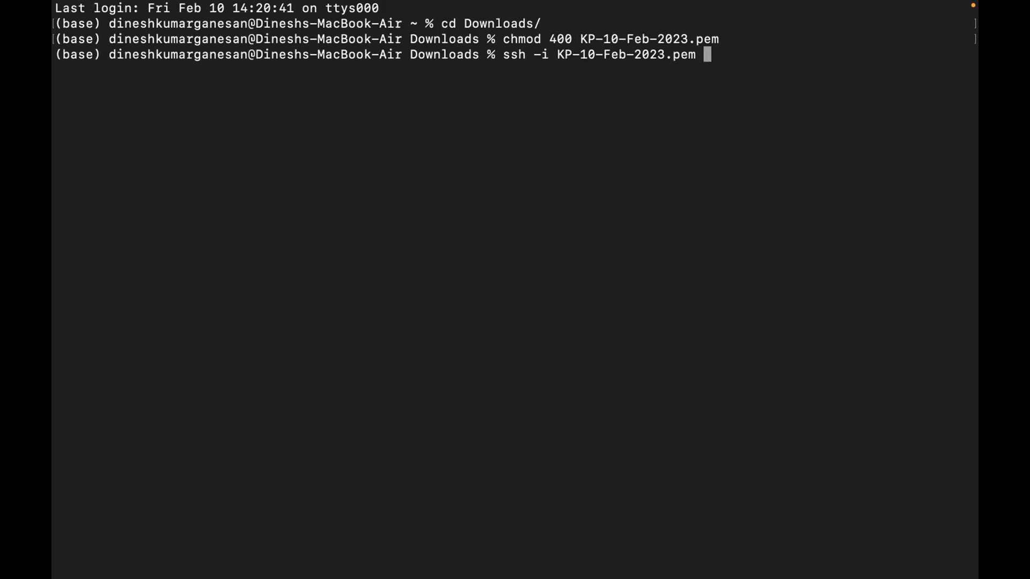
Step: Check the state of instance Linux1 and its details in the EC2 console, and clear its selection
key("ctrl+Left")
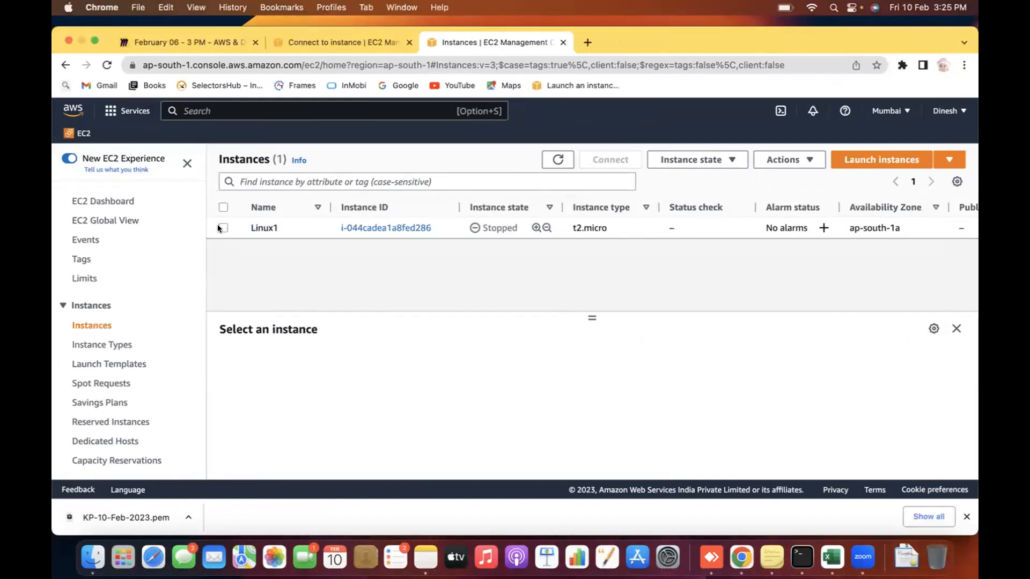
left_click(222, 228)
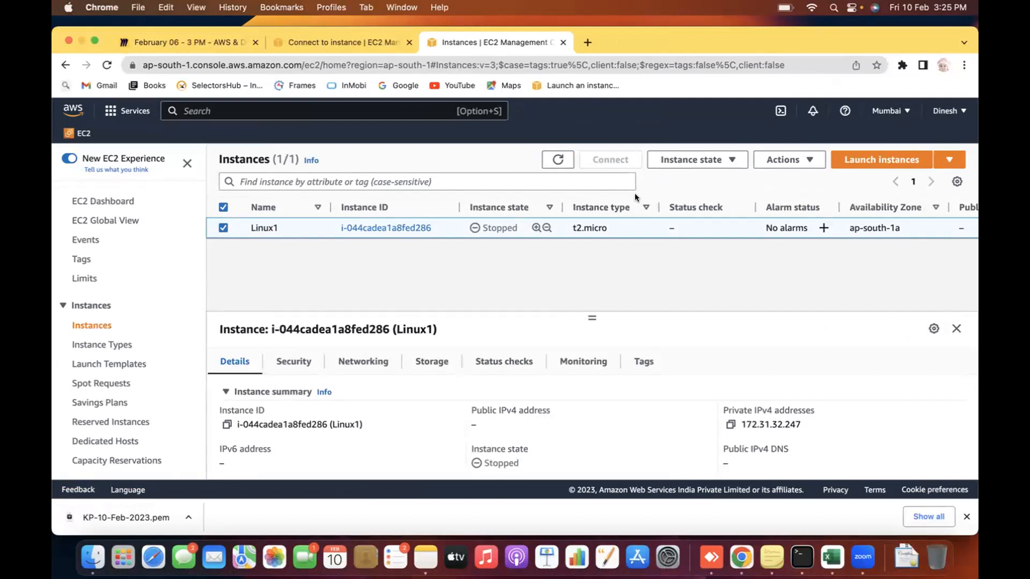
left_click(223, 228)
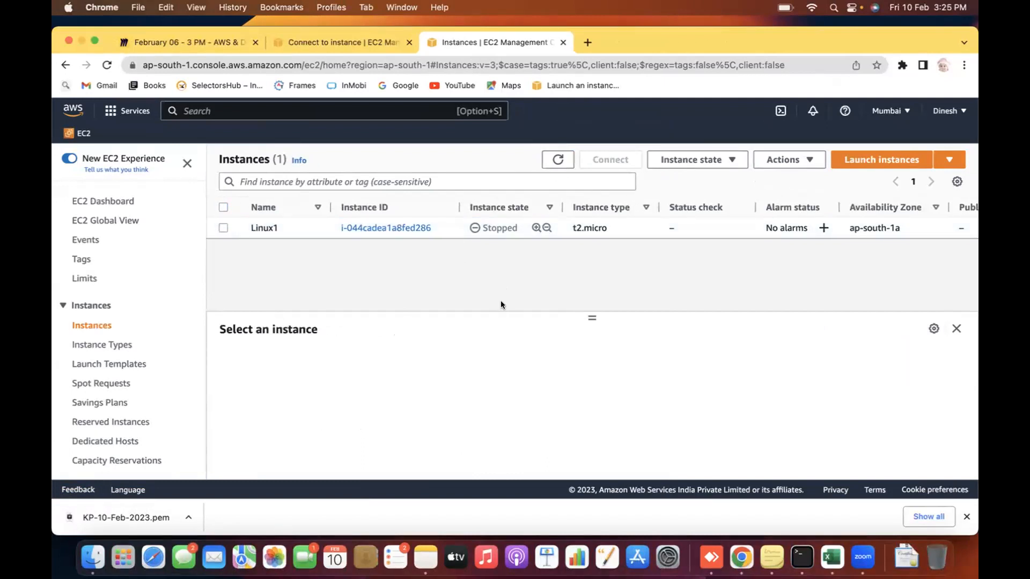
Step: Return to Terminal and add the login ec2-user@ to the ssh command
key("super+Tab")
key("super+Tab")
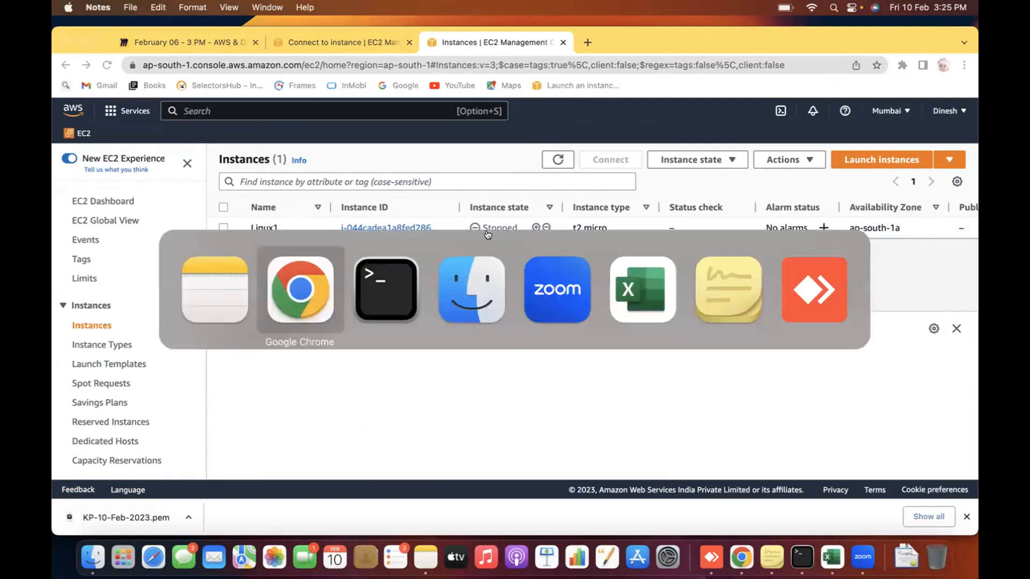
key("super+Tab")
type("ect")
key("BackSpace")
type("2-user@")
Step: Go back to Chrome, start the stopped instance Linux1 and copy its public IPv4 address
key("ctrl+Left")
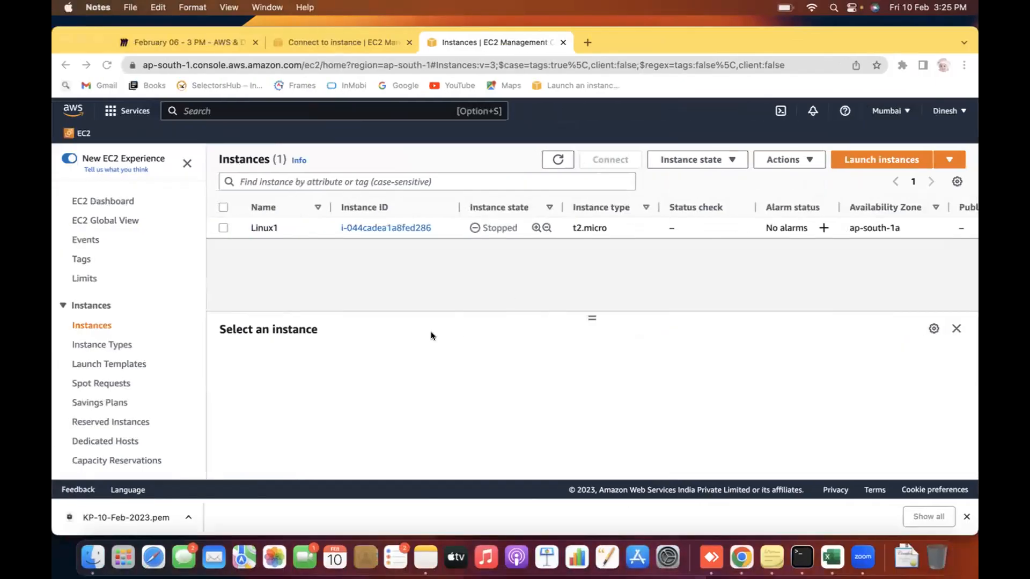
left_click(231, 241)
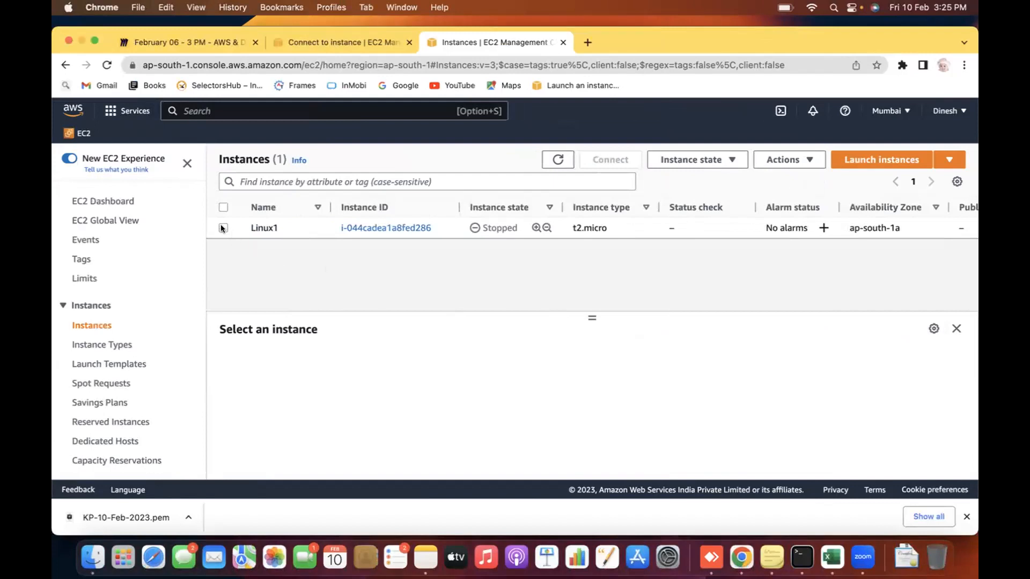
left_click(223, 228)
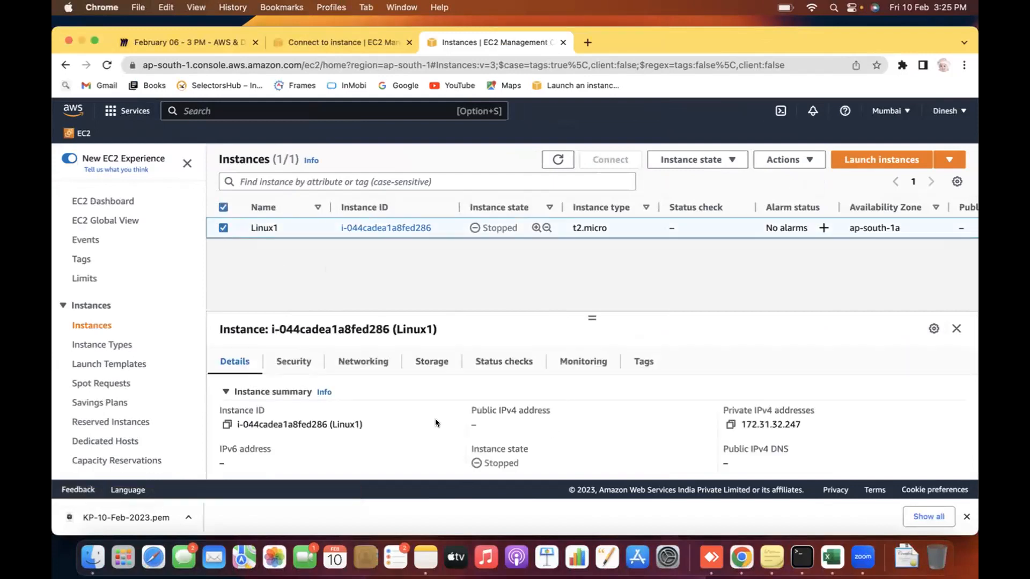
left_click(712, 161)
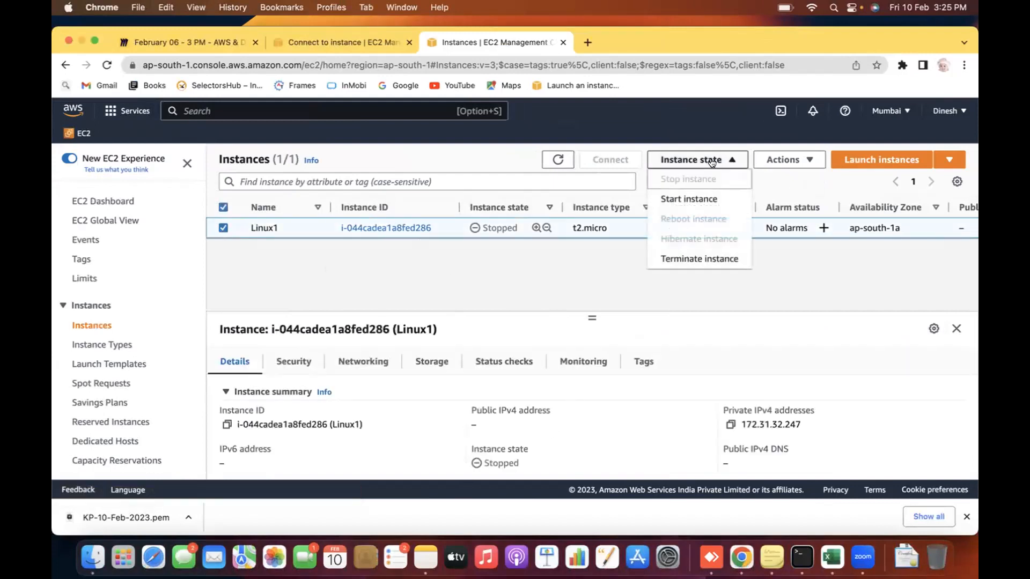
left_click(700, 198)
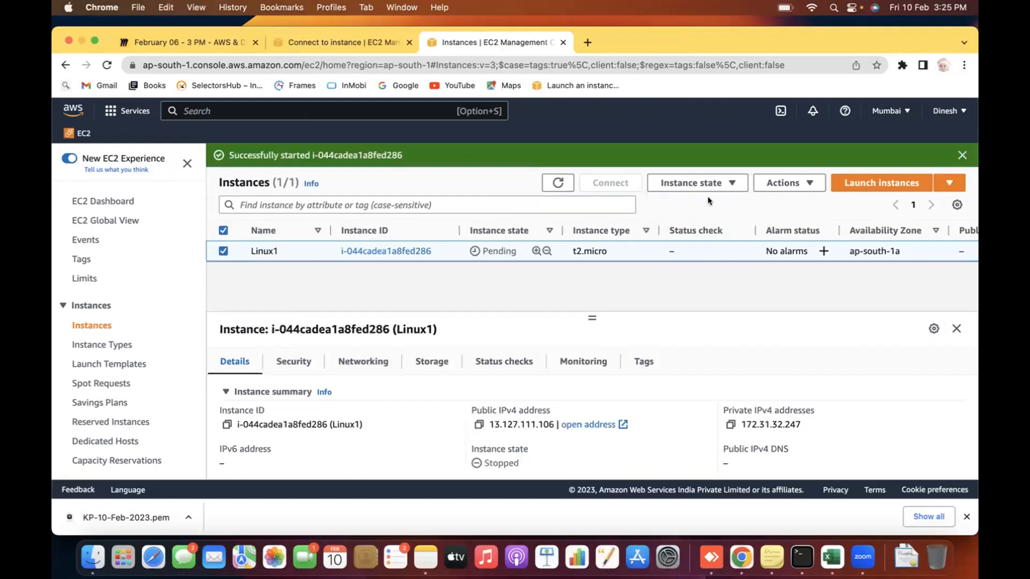
left_click(475, 426)
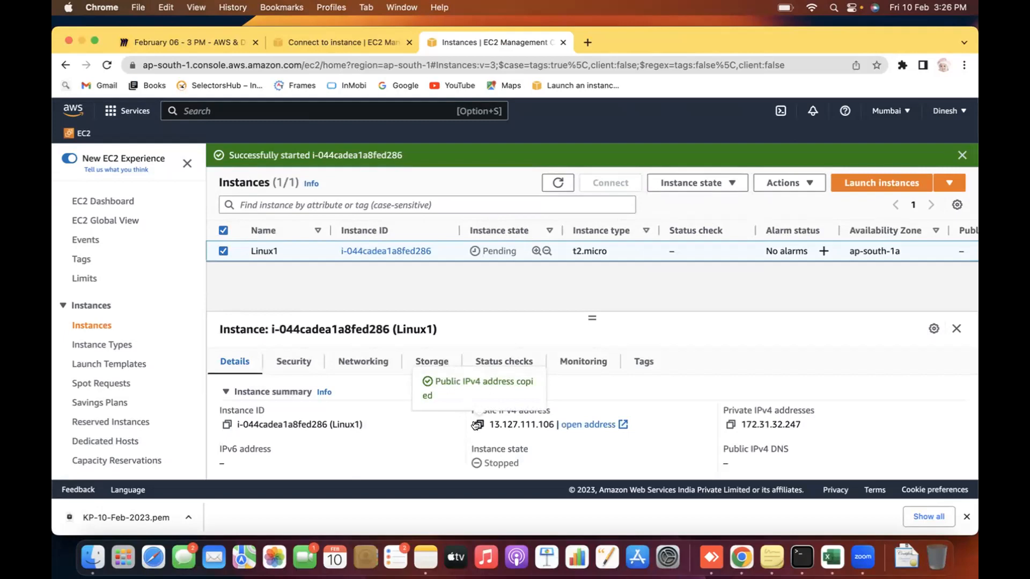
Step: Return to Terminal, complete the ssh command with the copied address 13.127.111.106 and run it
key("super+Tab")
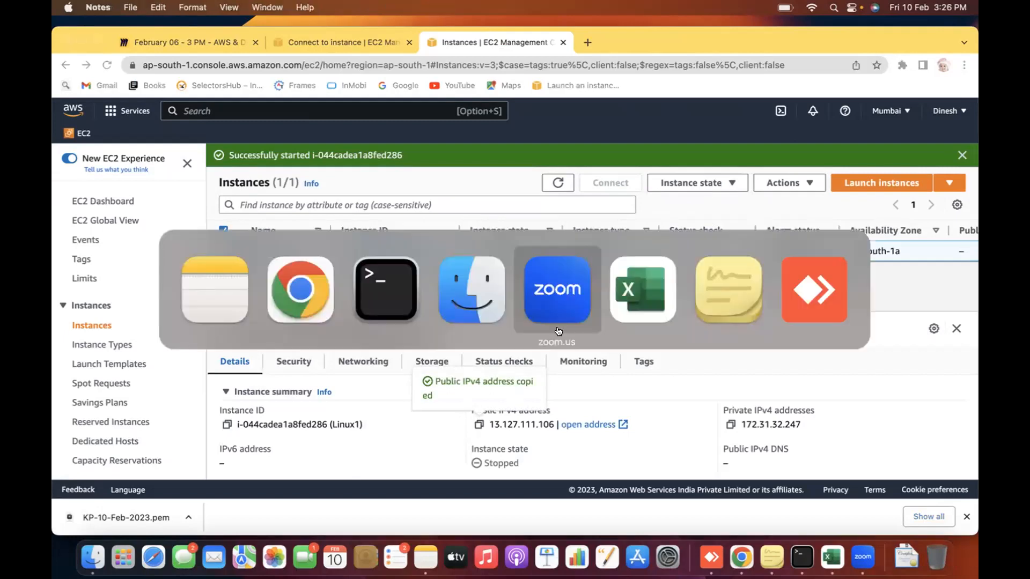
key("super+Tab")
key("super+Tab")
key("super+Tab")
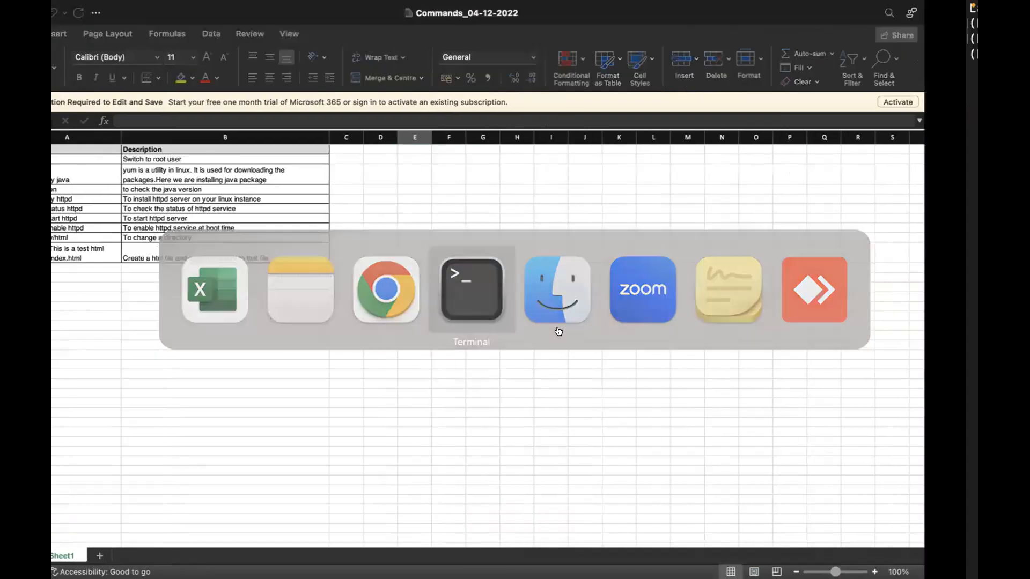
key("super+v")
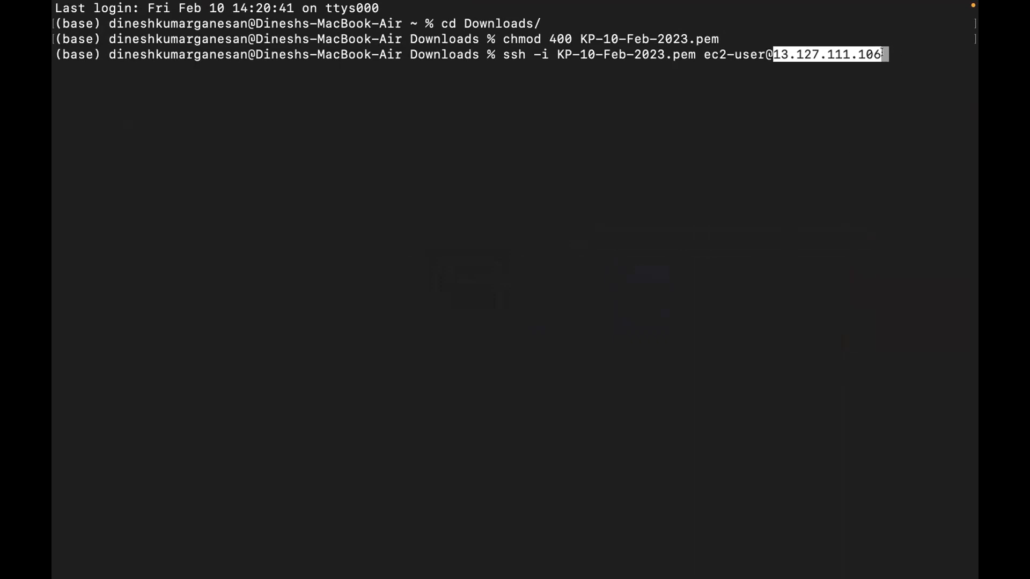
key("Return")
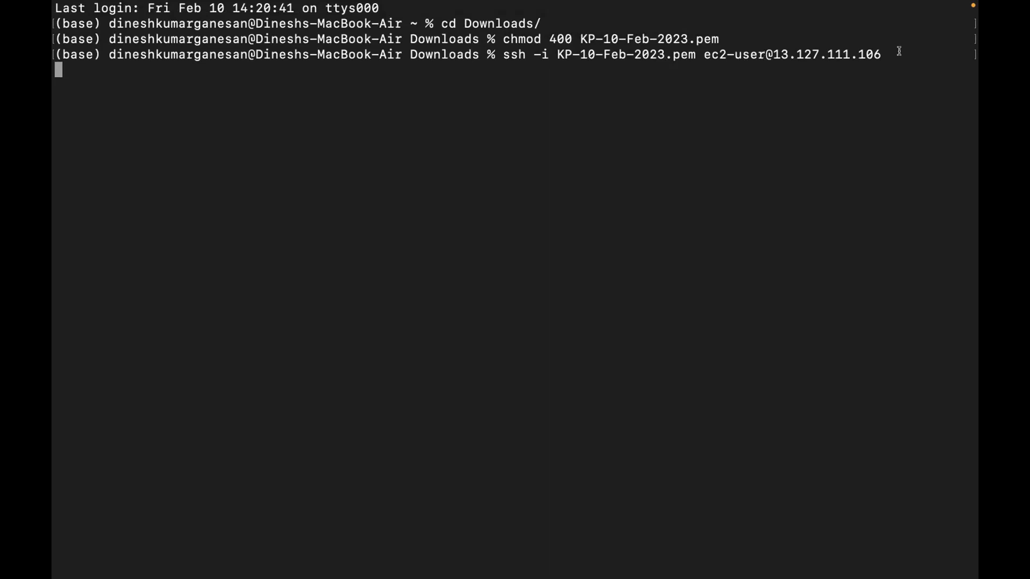
Step: Switch to the EC2 console and refresh the instances list to check the state of Linux1
key("super+Tab")
key("super+Tab")
key("Tab")
key("Tab")
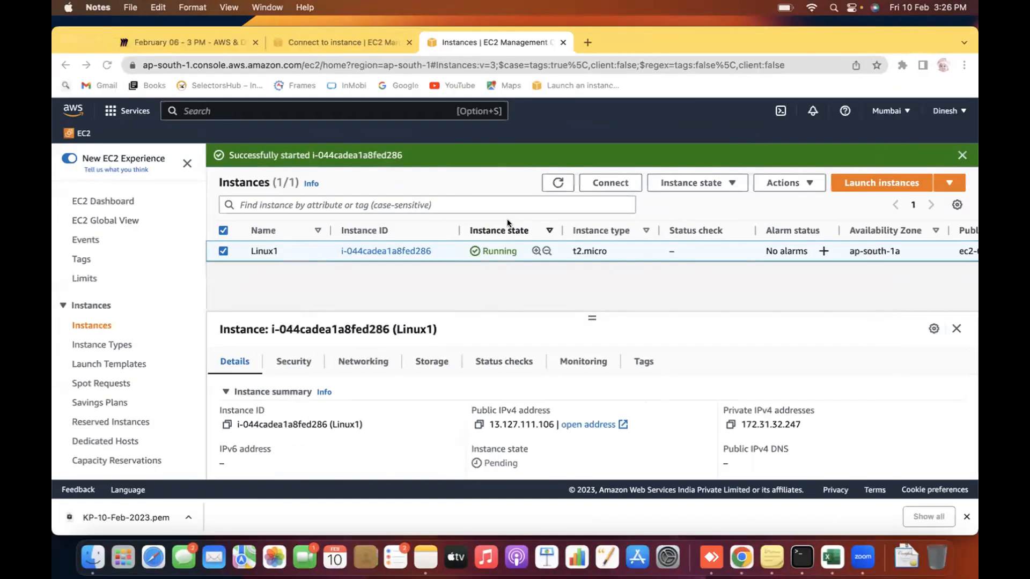
left_click(558, 181)
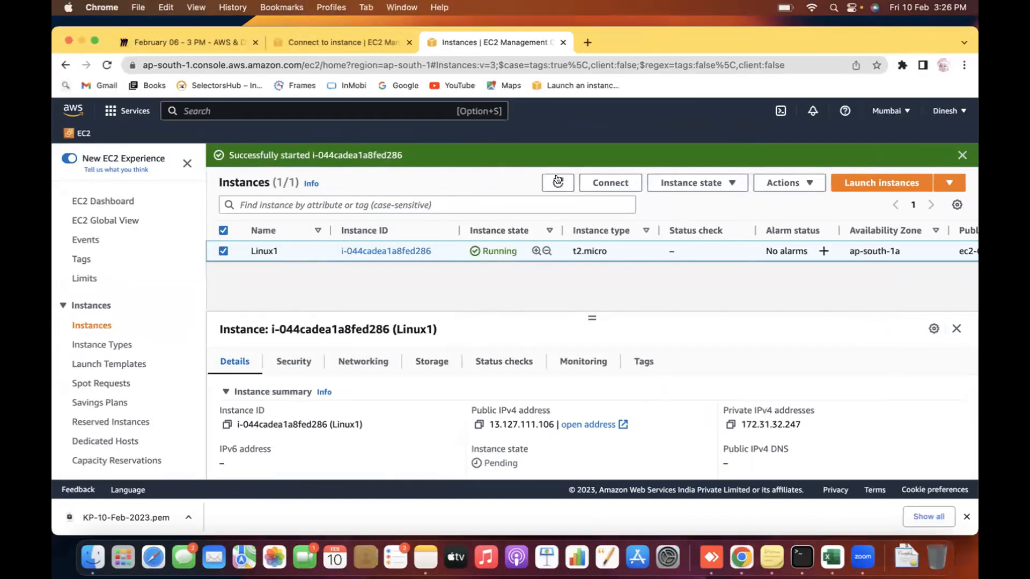
left_click(558, 180)
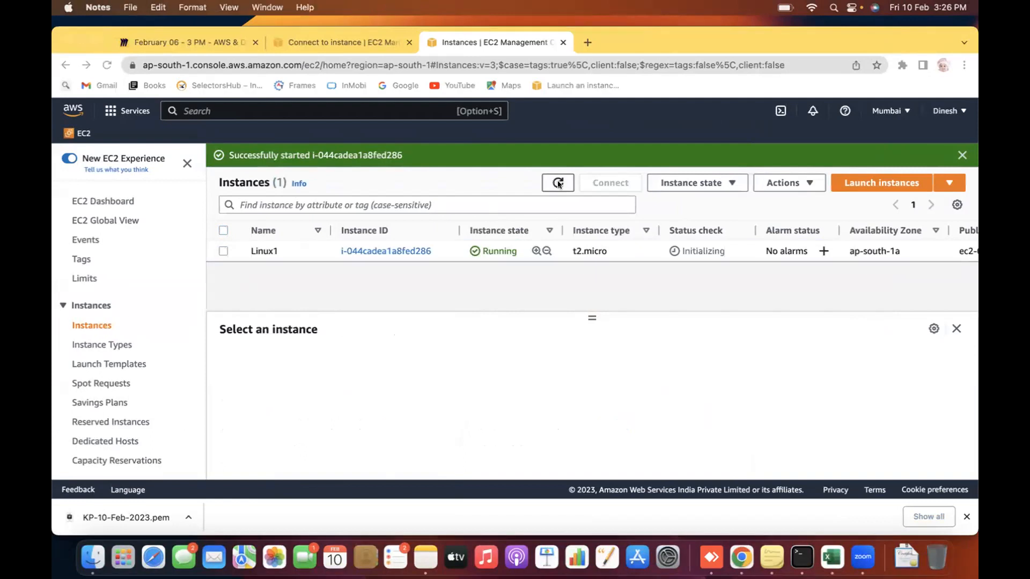
Step: Return to the pending ssh session in Terminal and close its window, ending the running process
key("super+Tab")
key("Tab")
key("Tab")
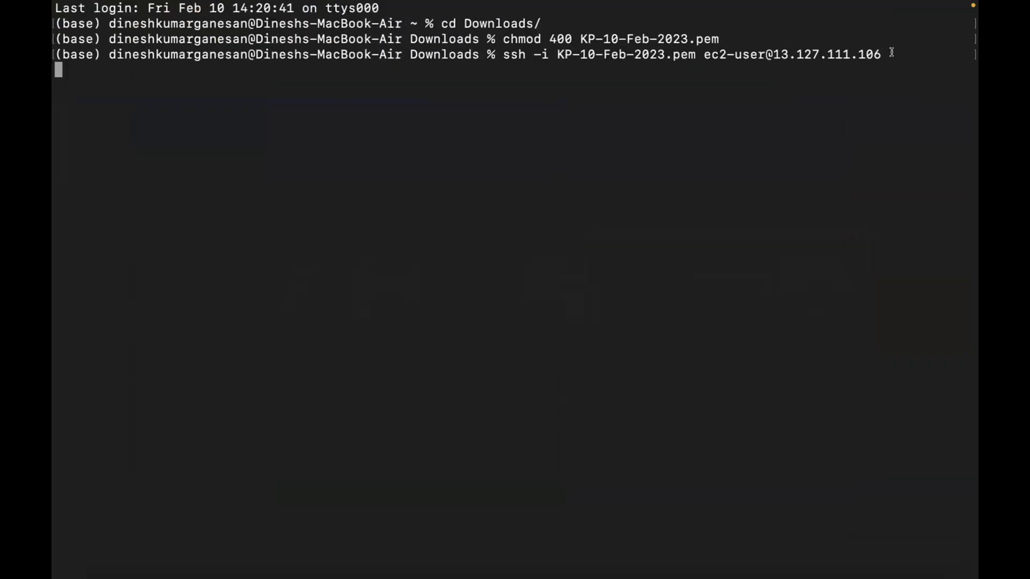
key("Return")
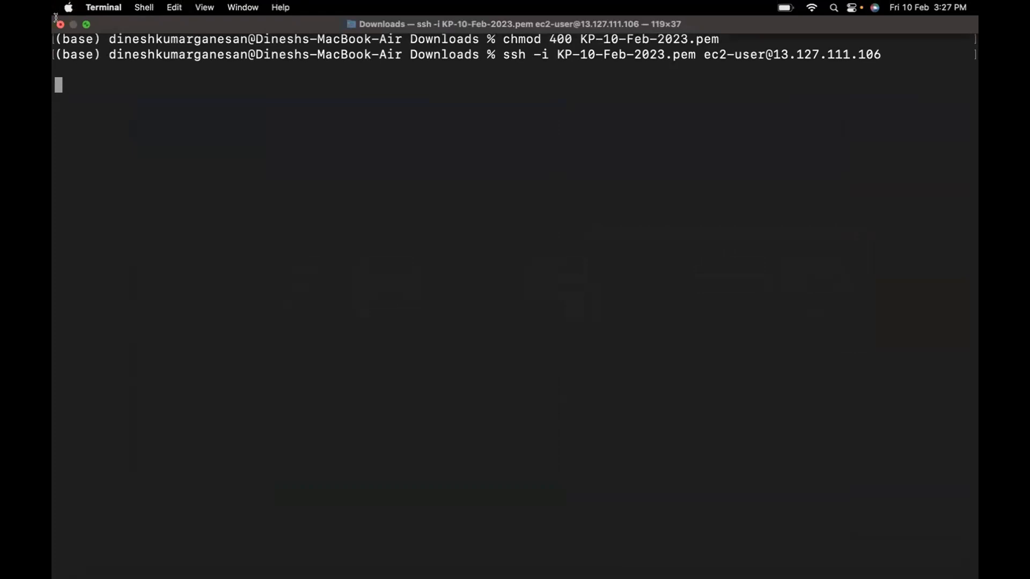
left_click(60, 24)
left_click(540, 346)
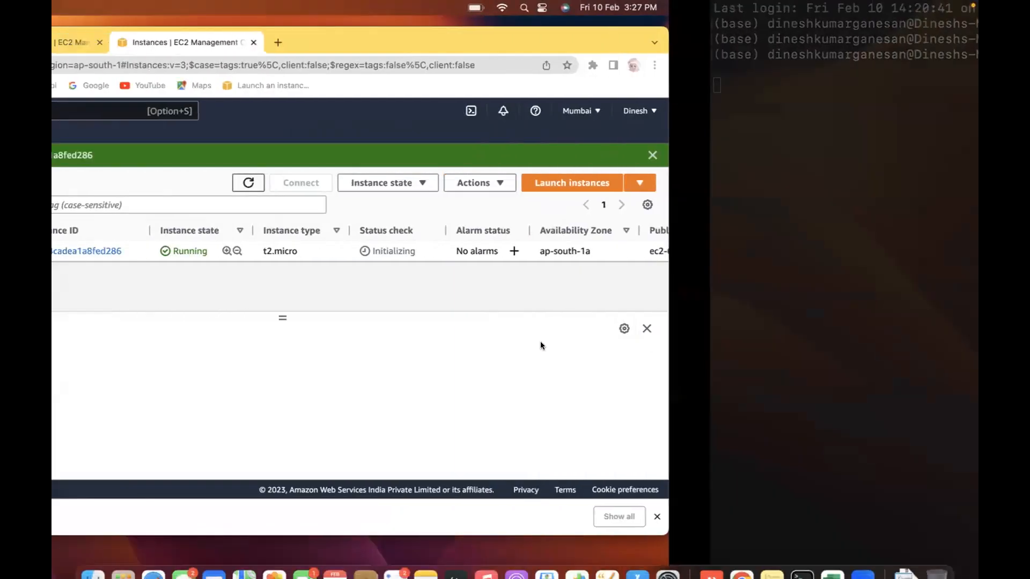
Step: Open a new Terminal window, make it full screen and enlarge its text four steps
key("super+space")
type("te")
key("Return")
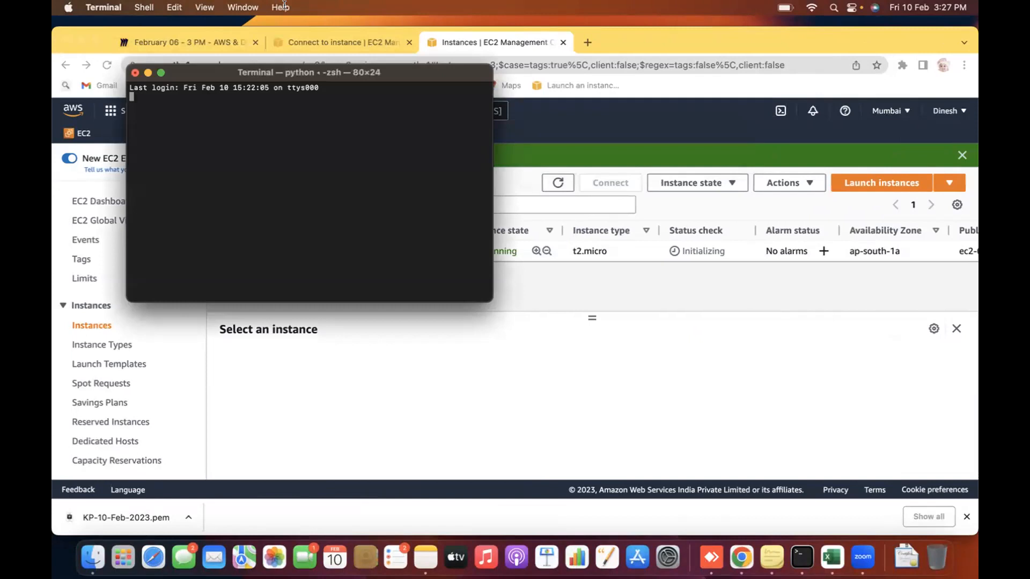
left_click(161, 72)
key("super+equal")
key("super+equal")
key("super+equal")
key("super+equal")
Step: Change the working directory to Downloads with the cd command
type("ssh")
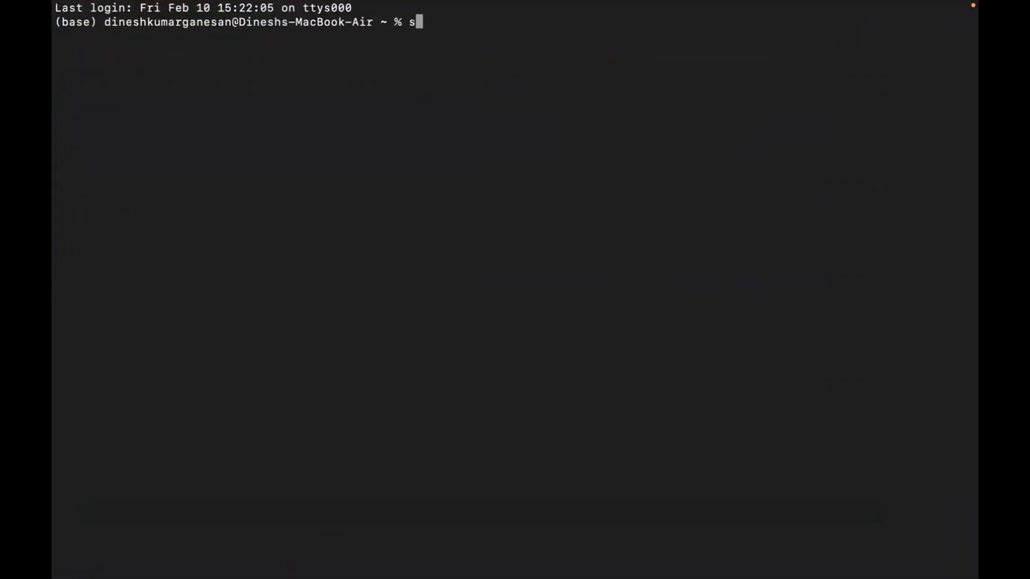
key("BackSpace")
key("BackSpace")
key("BackSpace")
type("cd Down")
key("Tab")
key("Return")
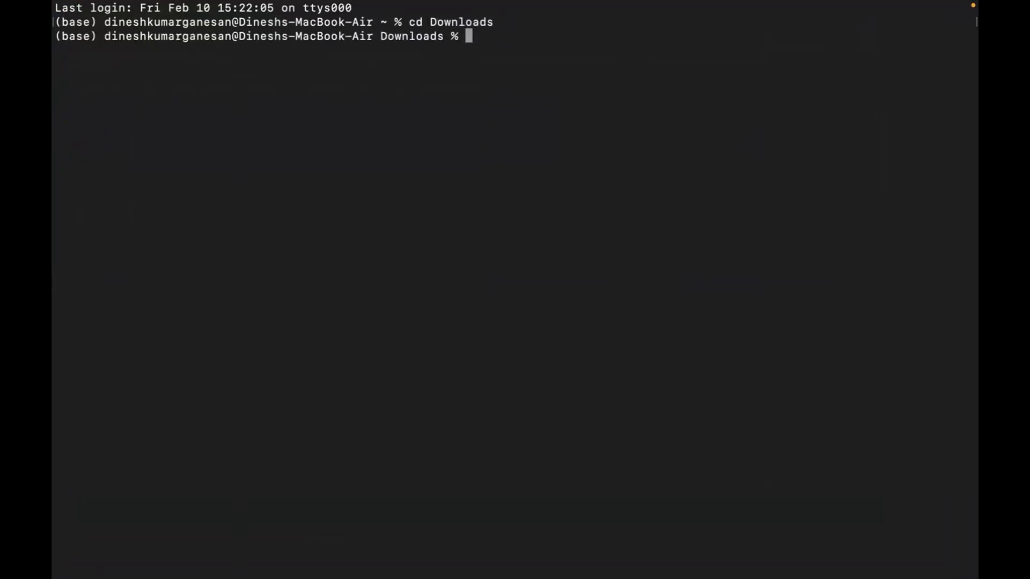
Step: Begin a new command ssh -i KP-10-Feb-2023.pem followed by the login name's start, ec2
type("ssh -i KP-10-Fe")
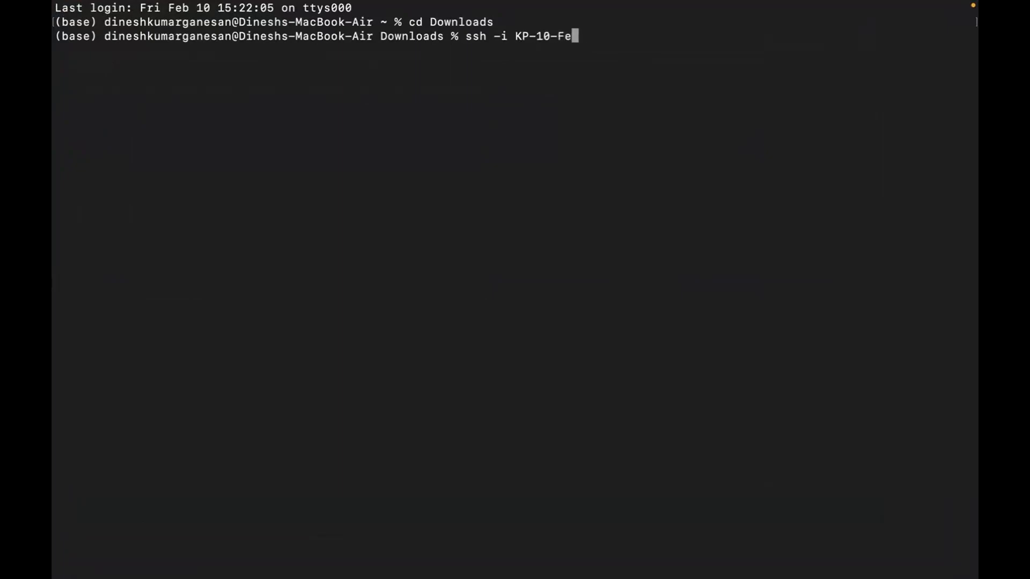
type("b-2023.")
key("Tab")
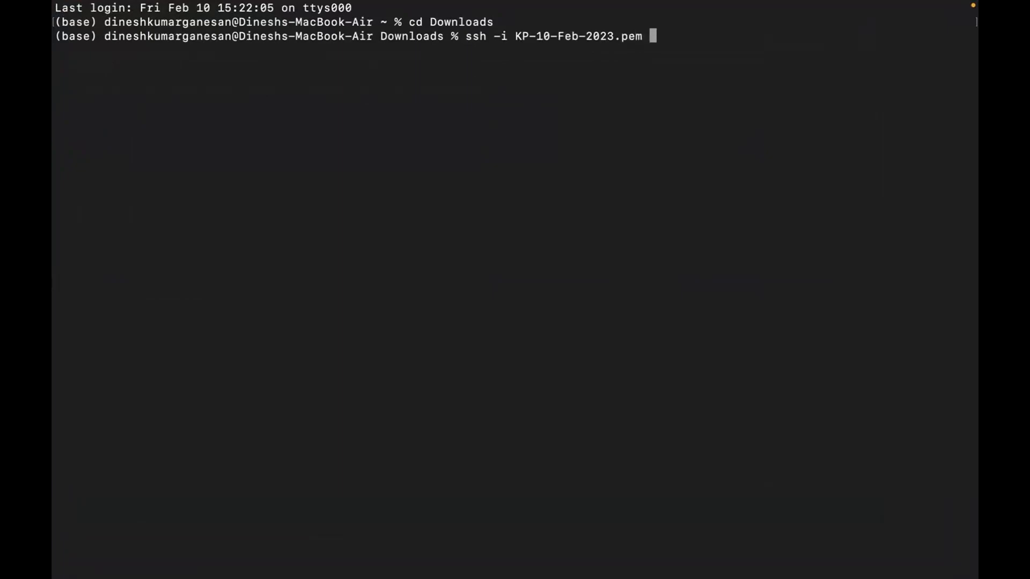
type("ec2")
Step: Return to Chrome, select the instance Linux1 and open its Connect to instance page
key("super+Tab")
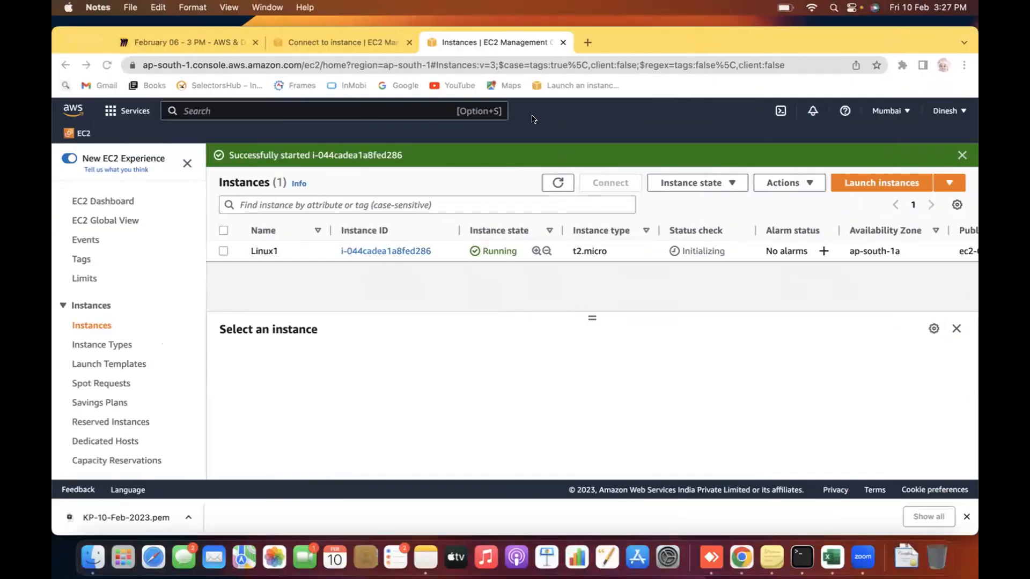
left_click(223, 251)
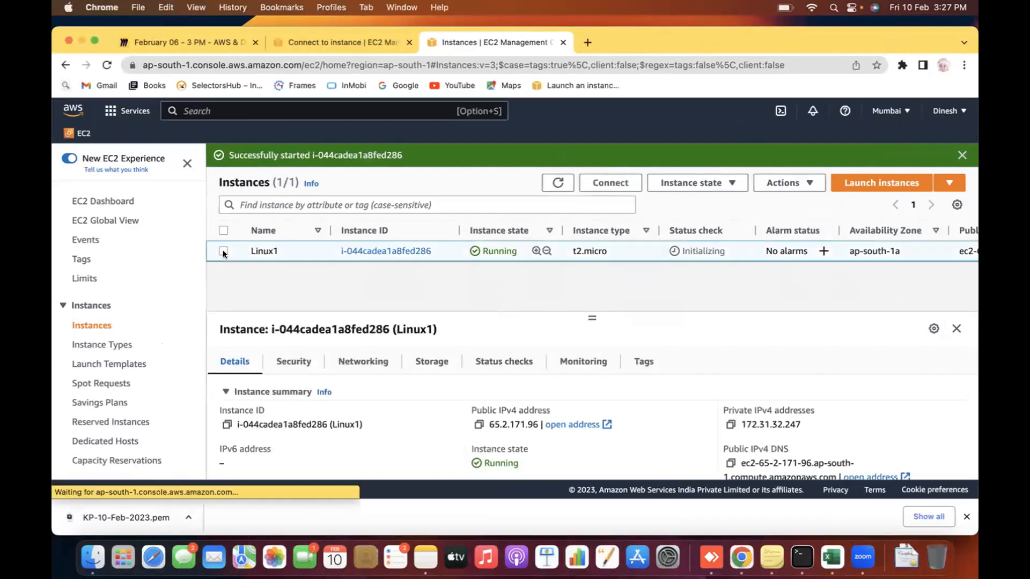
left_click(628, 185)
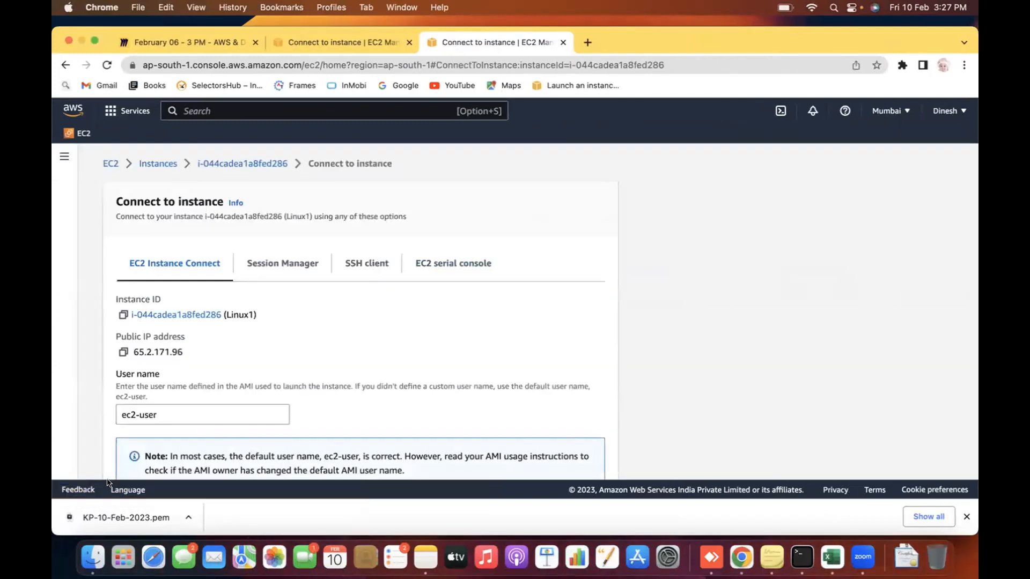
Step: Switch back to Terminal and extend the unfinished ssh command with -user@ to complete the login name ec2-user
key("super+Tab")
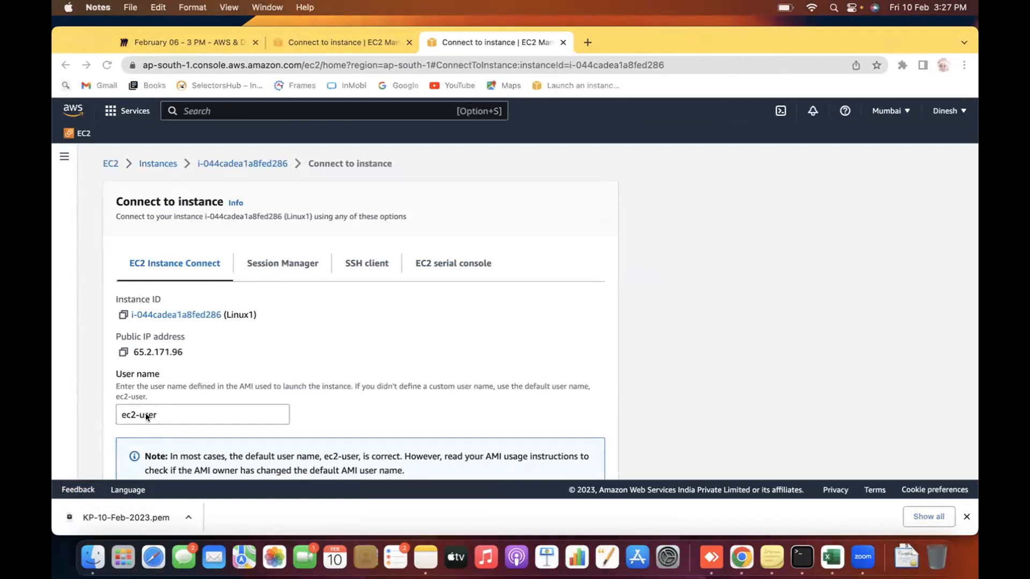
key("super+Tab")
key("super+Tab")
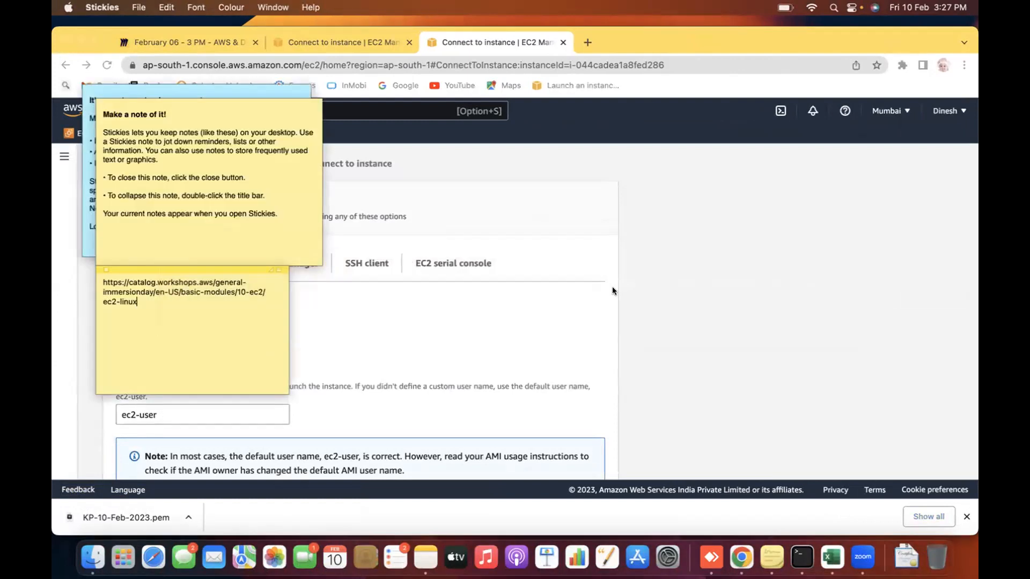
key("super+Tab")
key("super+Tab")
key("super+Tab")
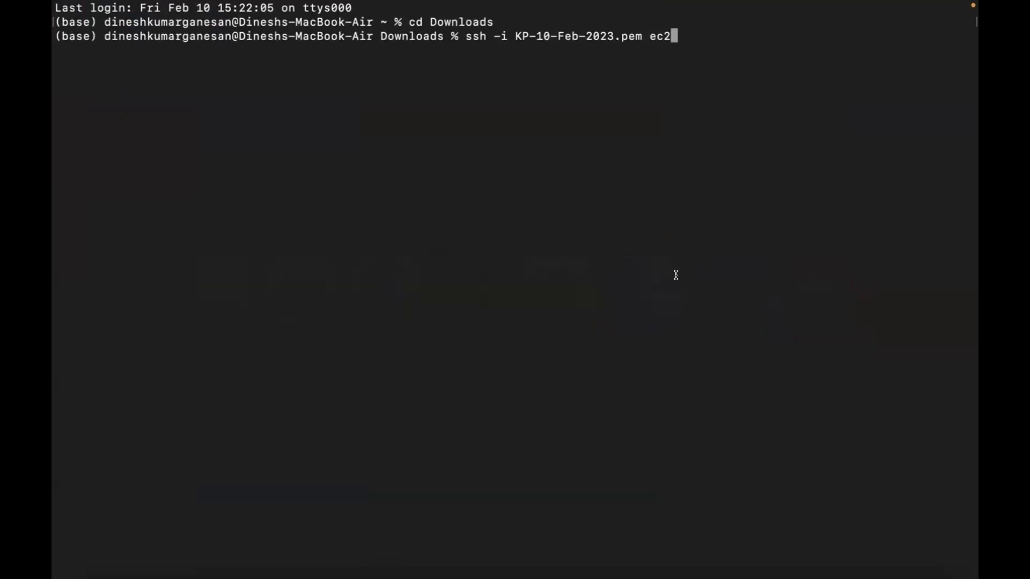
type("-user@")
Step: Return to Chrome, go back to the Instances list, select Linux1 and copy its public IPv4 address
key("super+Tab")
key("super+Tab")
key("super+Tab")
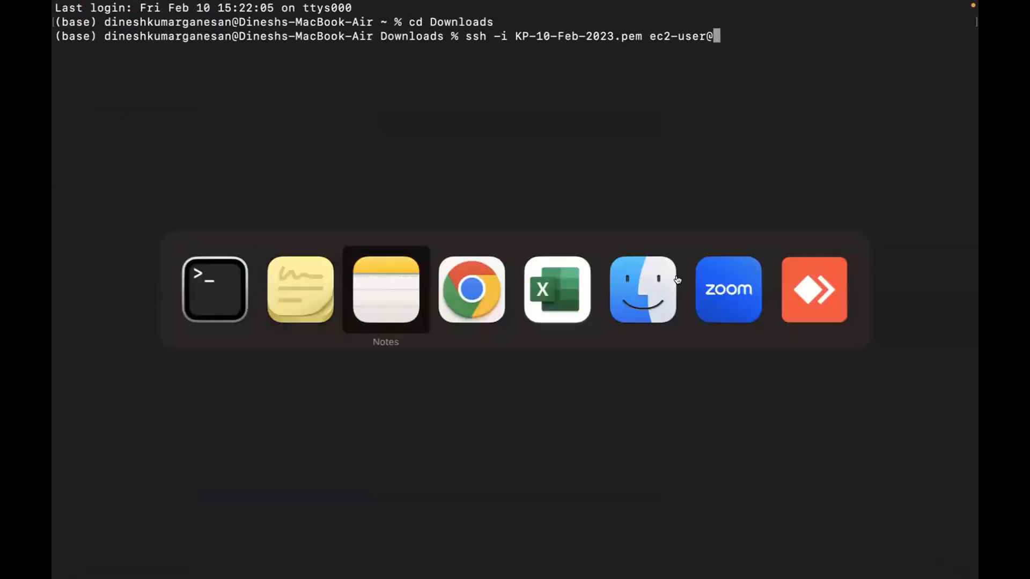
left_click(158, 163)
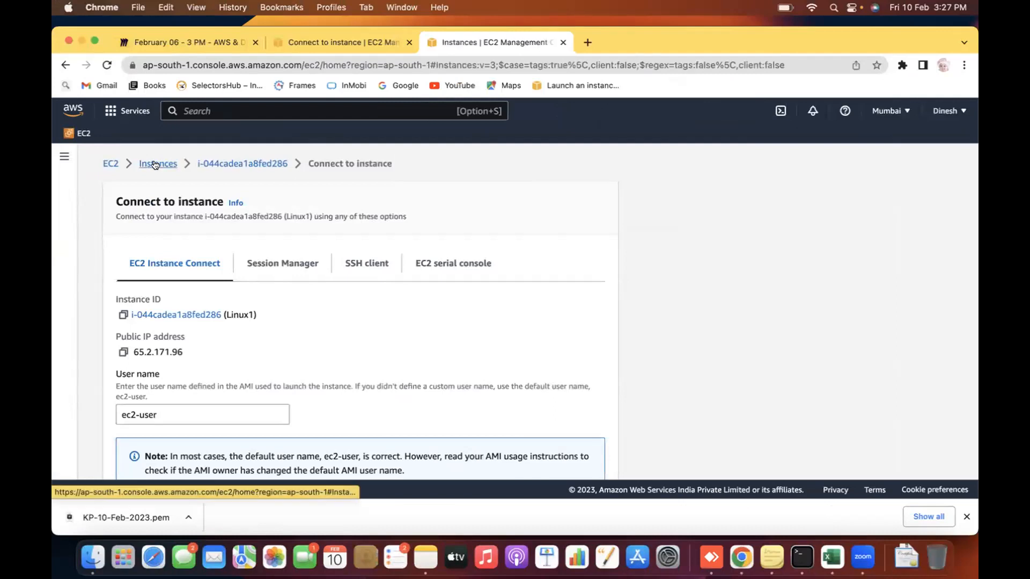
left_click(223, 228)
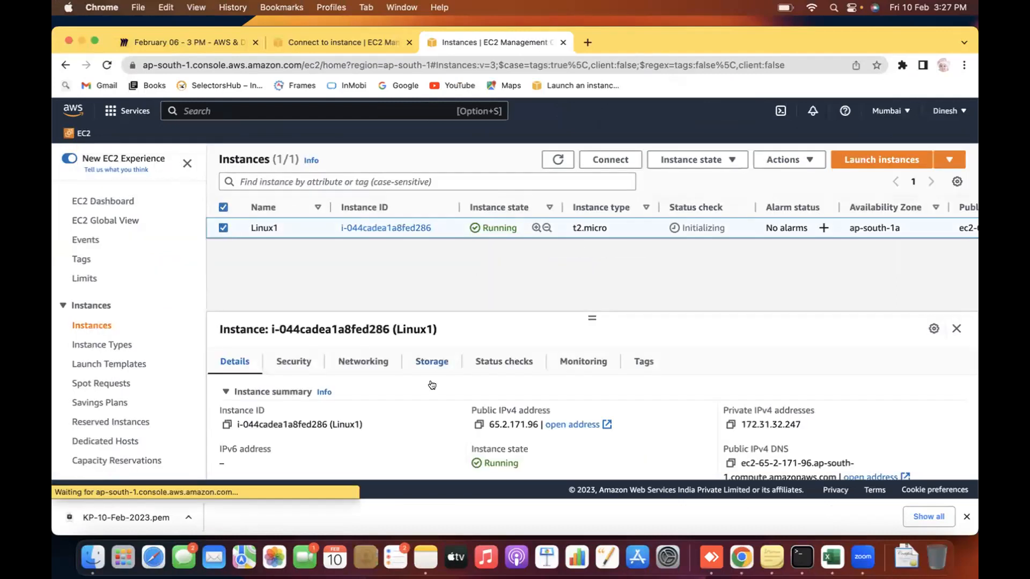
left_click(475, 424)
Step: In Terminal, complete the ssh command with the address 65.2.171.96, run it and accept the host key with yes
key("ctrl+Right")
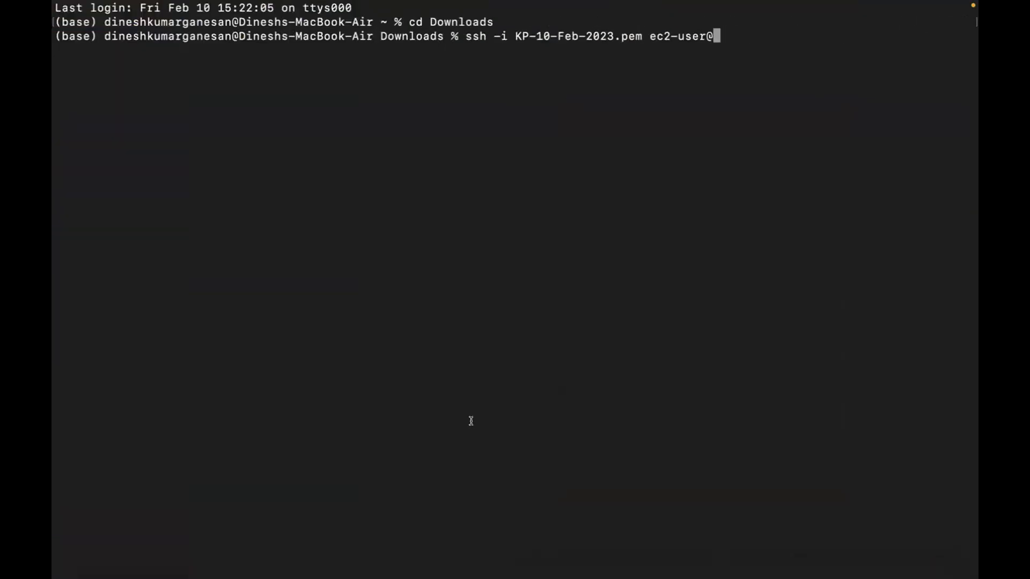
type("65.2.171.96")
key("Return")
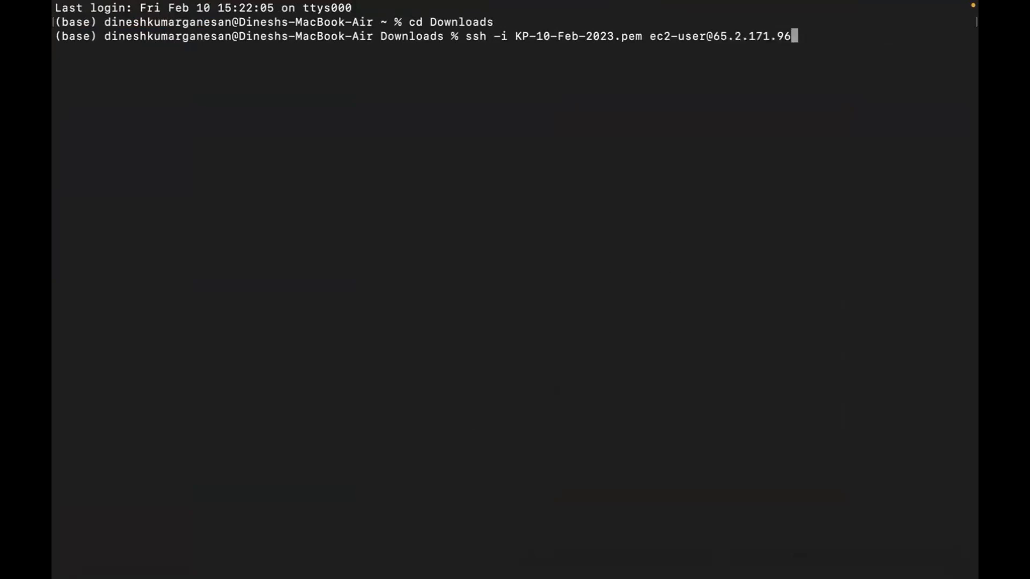
type("yes")
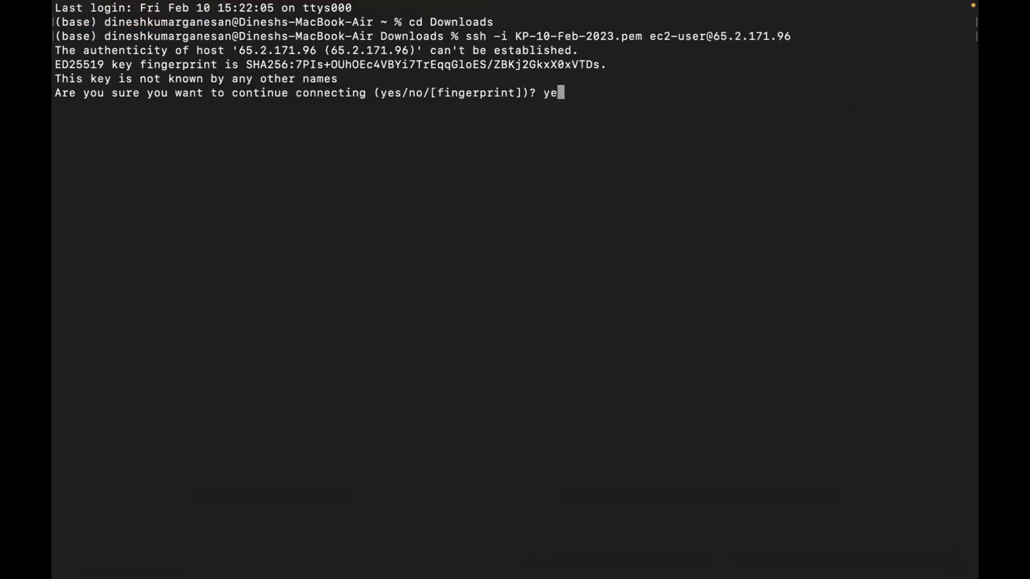
key("Return")
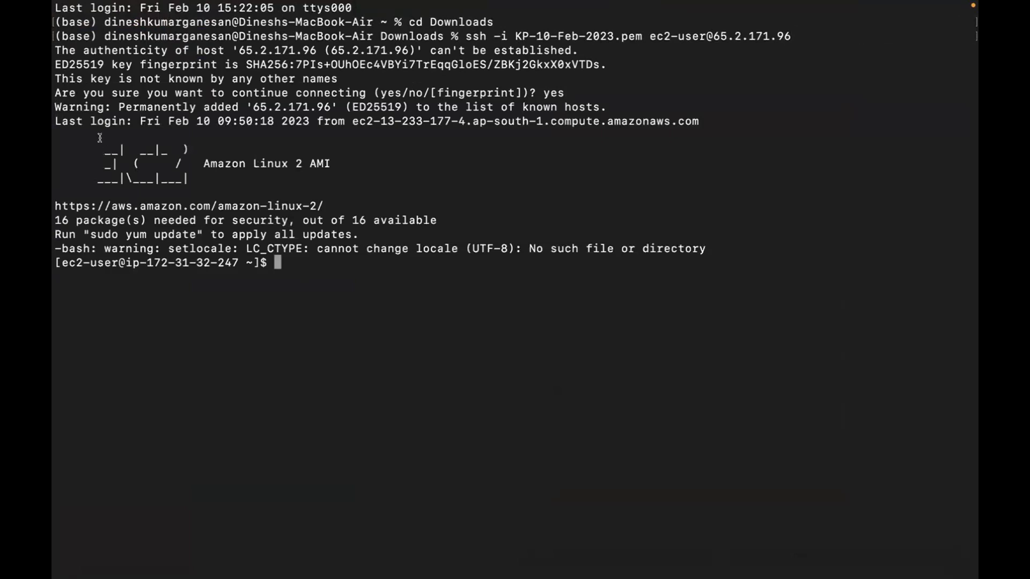
left_click_drag(99, 137, 283, 204)
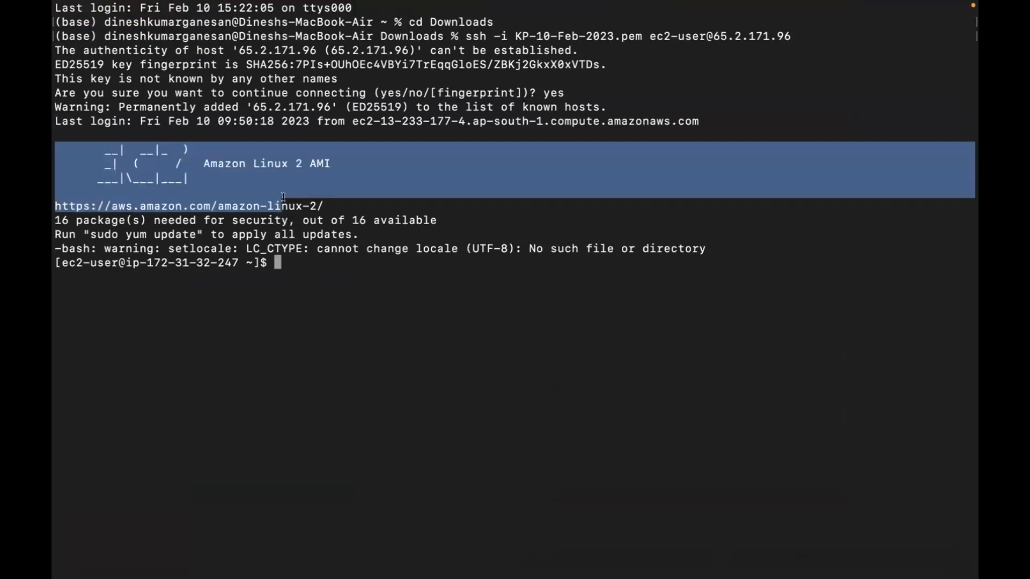
left_click(303, 259)
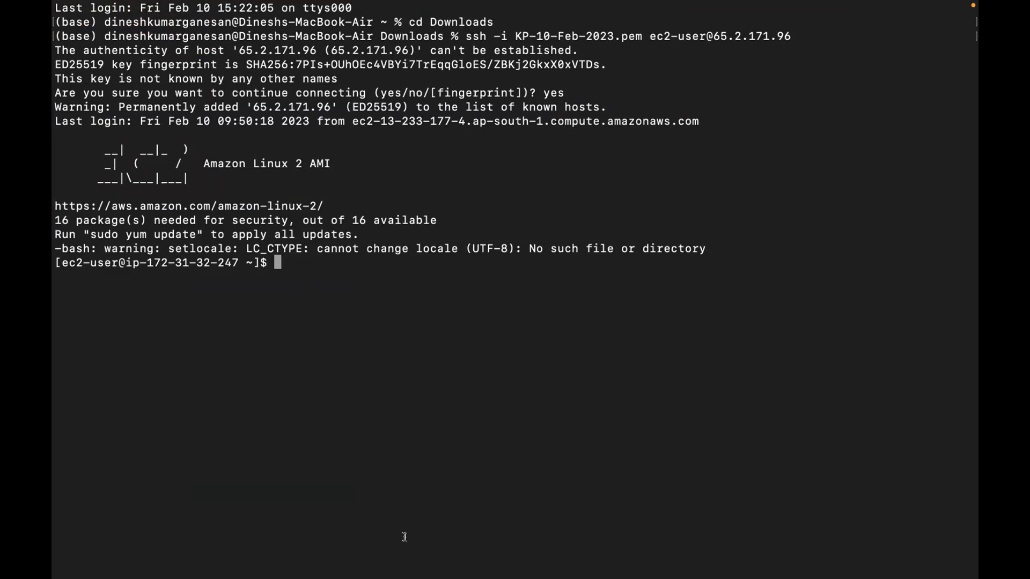
key("super+Tab")
mouse_move(515, 543)
left_click(318, 255)
key("super+Tab")
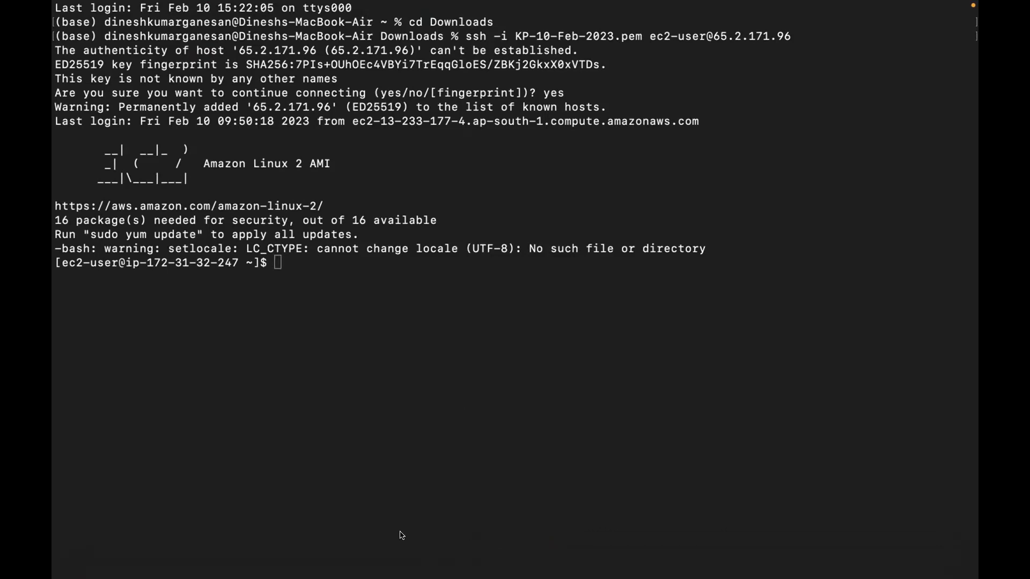